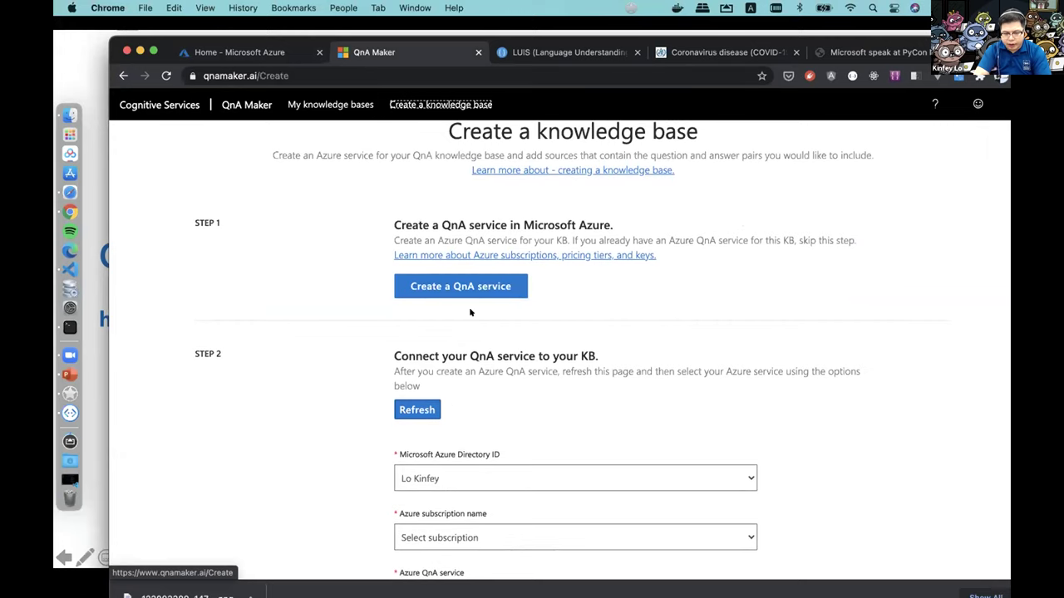
Step: Highlight the text about creating a QnA service in Microsoft Azure and make the browser window full screen
{"action": "left_click_drag", "start_coordinate": [439, 224], "coordinate": [663, 240]}
{"action": "scroll", "coordinate": [555, 334], "scroll_direction": "down", "scroll_amount": 2}
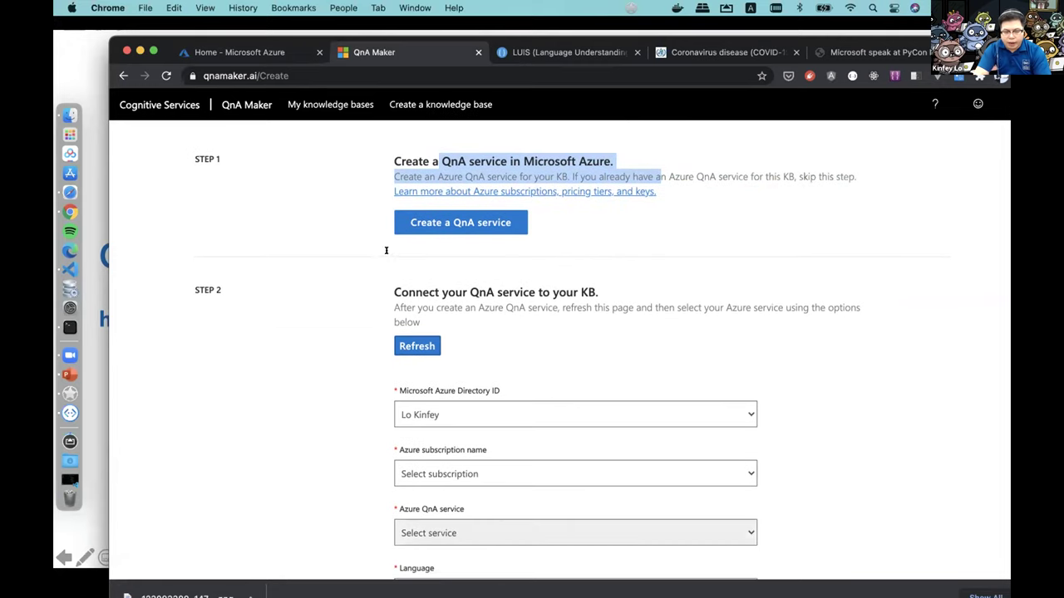
{"action": "key", "text": "ctrl+super+f"}
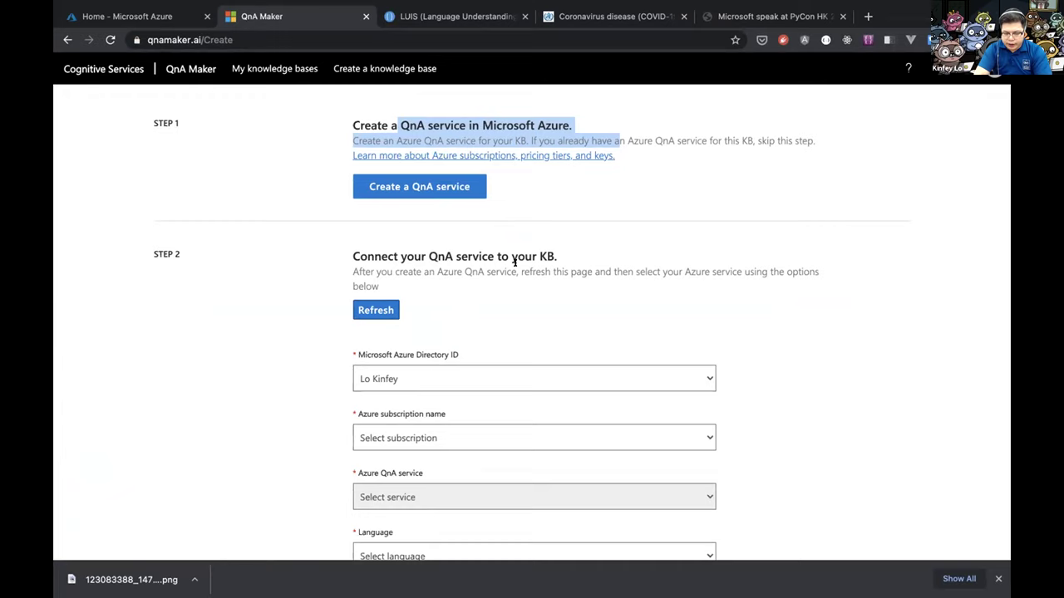
Step: Choose Microsoft Azure Sponsorship as the Azure subscription and view the available Azure QnA services without selecting one
{"action": "scroll", "coordinate": [516, 266], "scroll_direction": "down", "scroll_amount": 3}
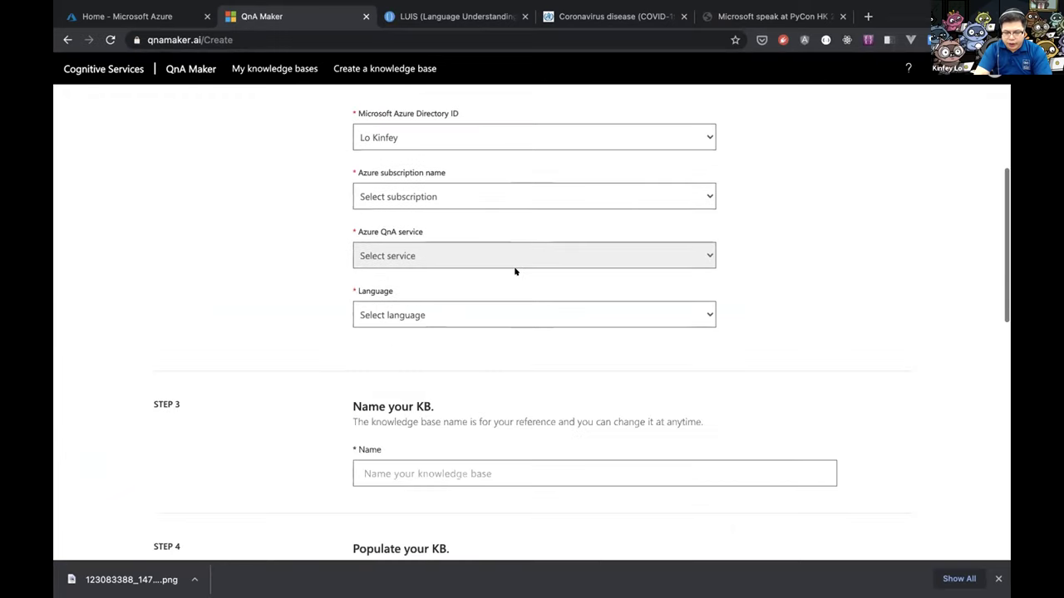
{"action": "left_click", "coordinate": [547, 200]}
{"action": "left_click", "coordinate": [527, 209]}
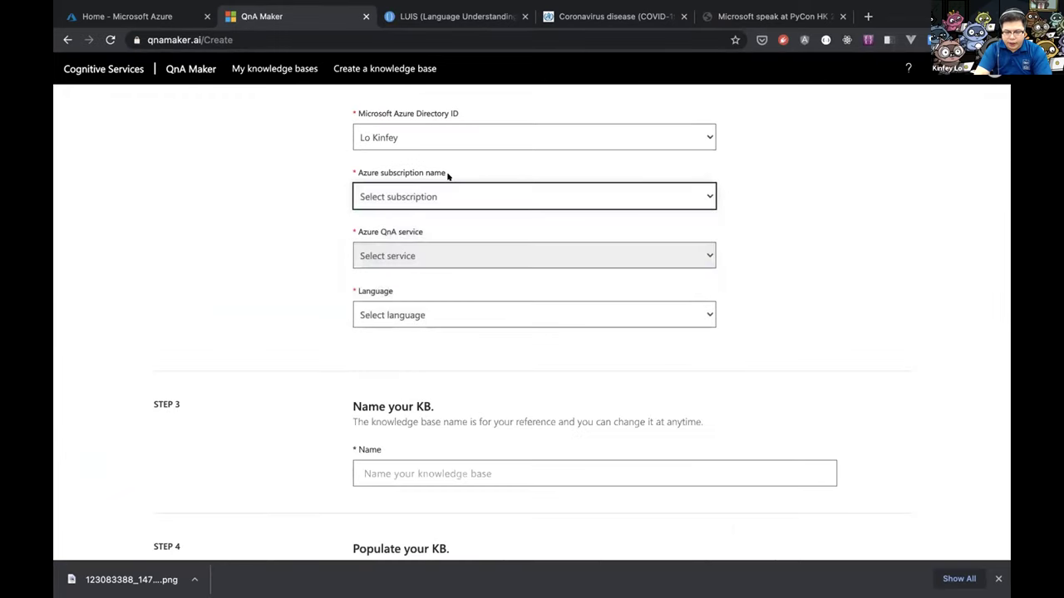
{"action": "left_click", "coordinate": [554, 254]}
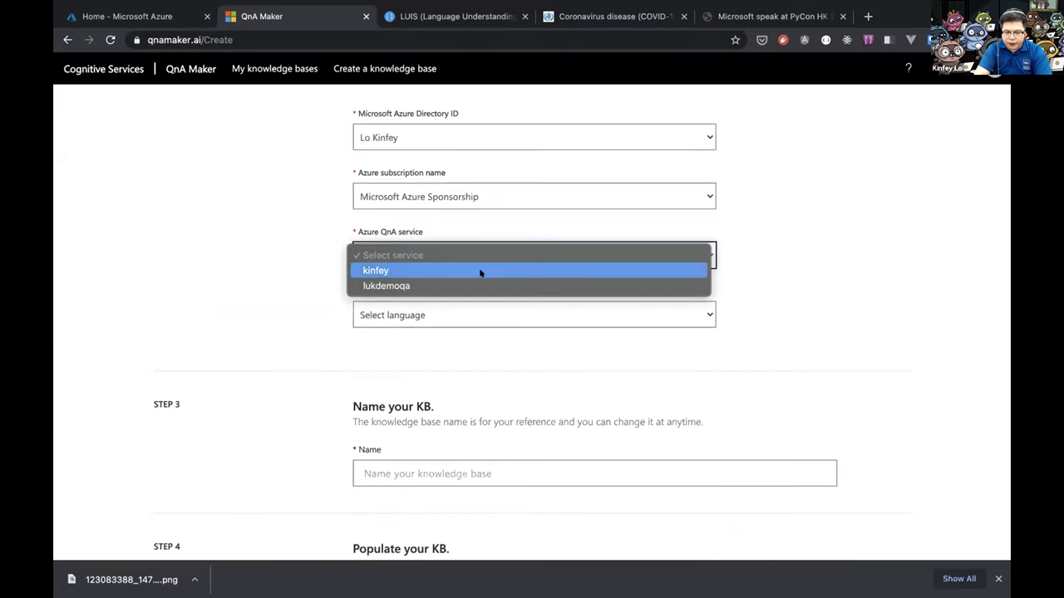
{"action": "left_click", "coordinate": [826, 199]}
{"action": "scroll", "coordinate": [577, 444], "scroll_direction": "down", "scroll_amount": 1}
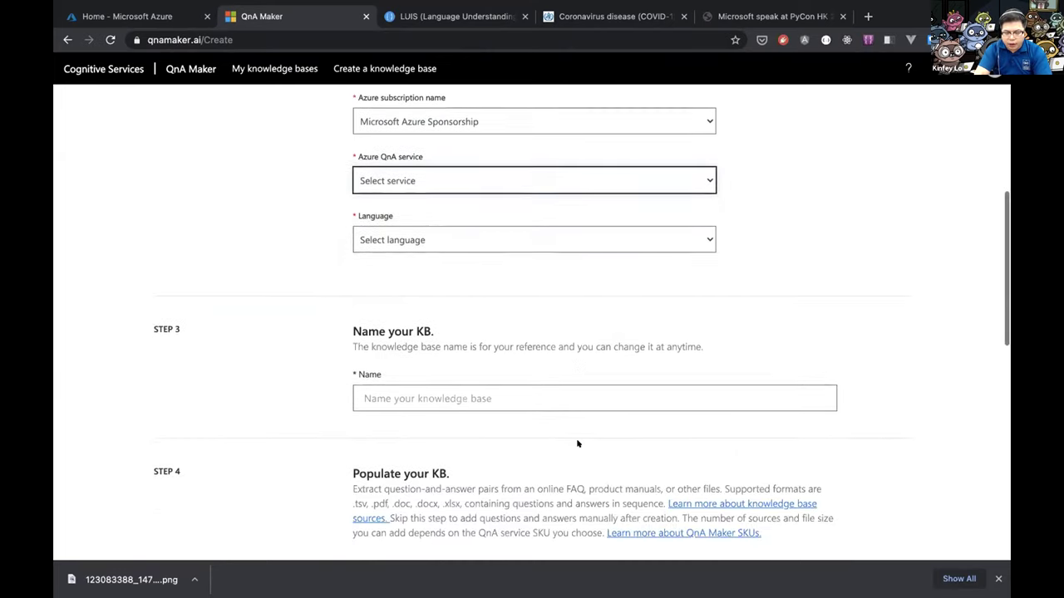
Step: Review the knowledge base naming section and the URL and file sources for populating the knowledge base
{"action": "left_click", "coordinate": [512, 398]}
{"action": "scroll", "coordinate": [513, 398], "scroll_direction": "down", "scroll_amount": 2}
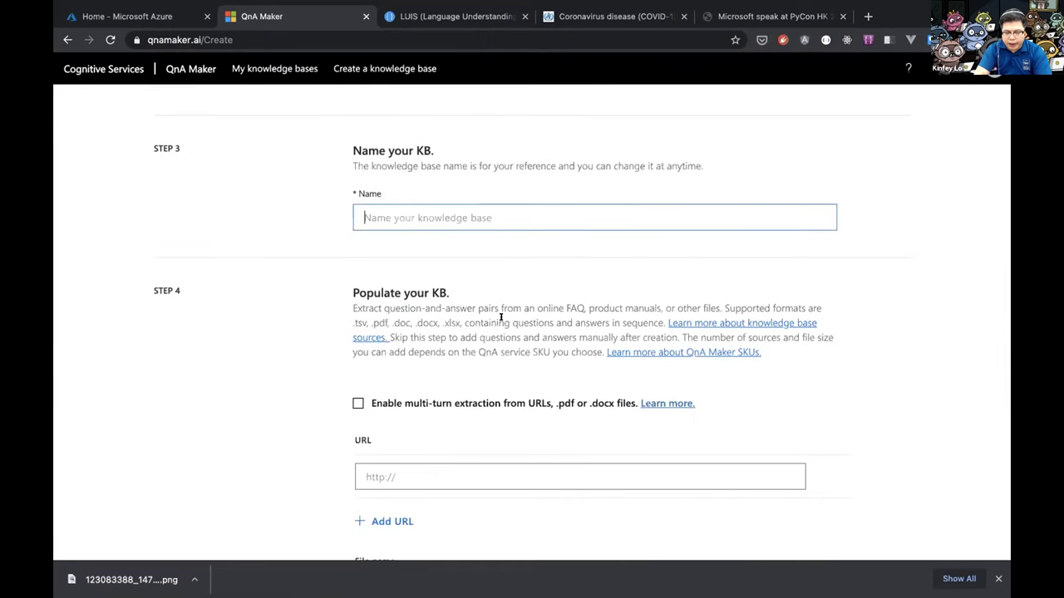
{"action": "scroll", "coordinate": [480, 207], "scroll_direction": "down", "scroll_amount": 1}
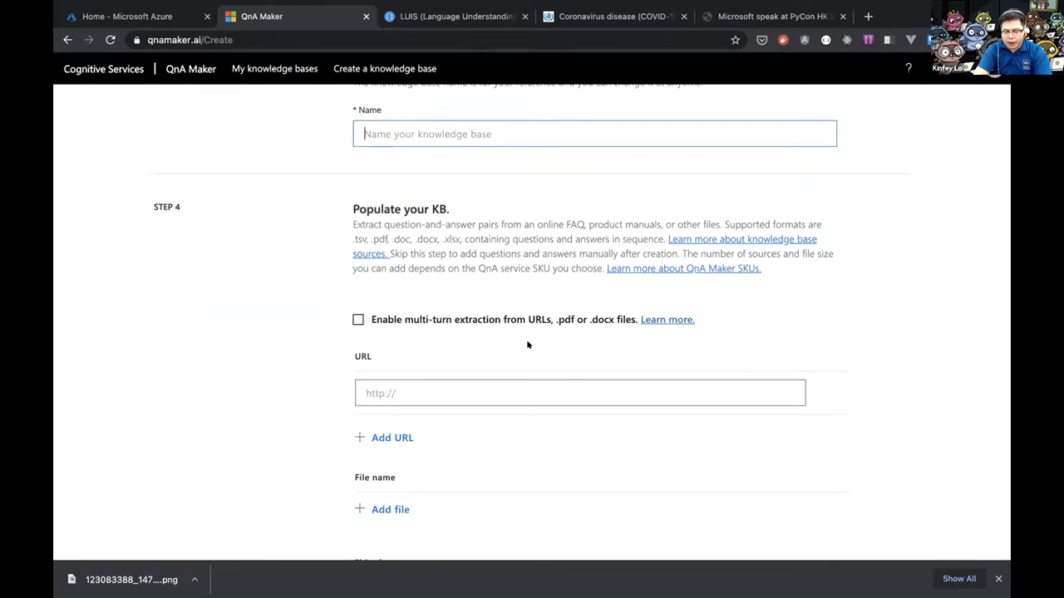
{"action": "key", "text": "ctrl+super+f"}
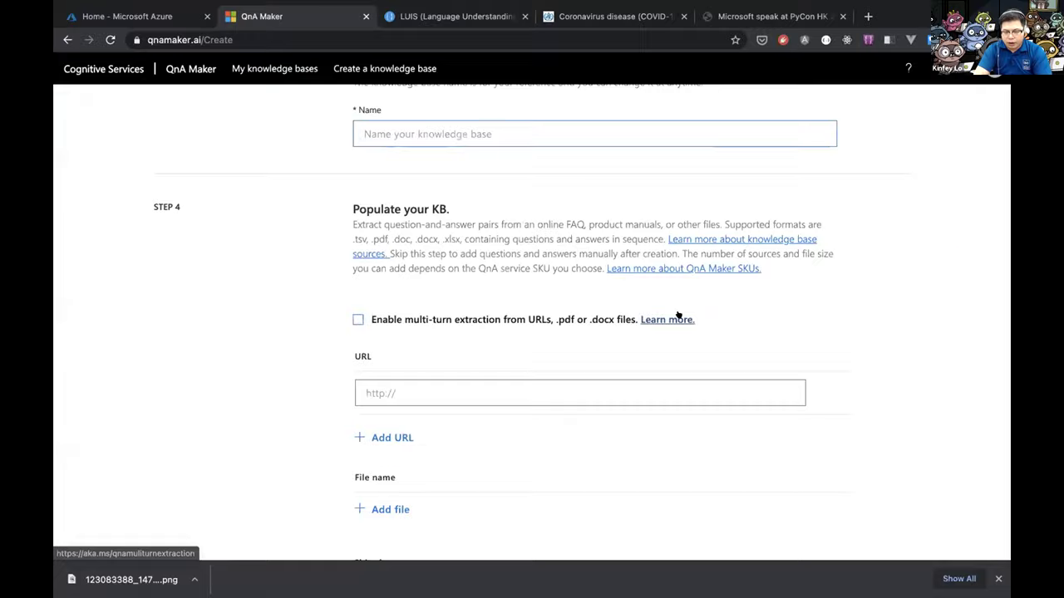
Step: Switch to the PowerPoint slide show and advance to the "Where to get QnA ?" slide
{"action": "key", "text": "ctrl+Up"}
{"action": "left_click", "coordinate": [635, 371]}
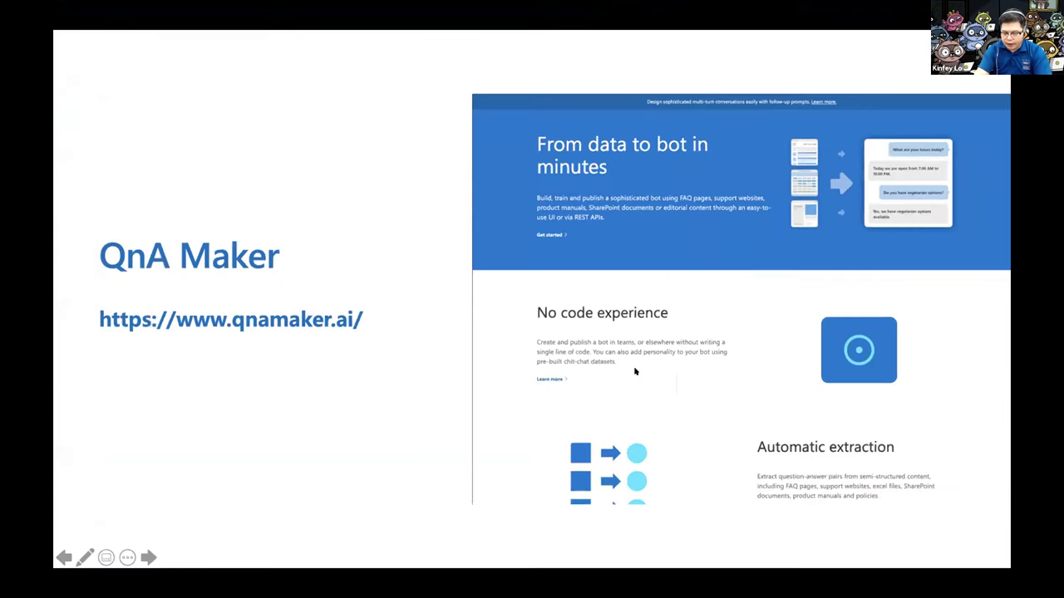
{"action": "left_click", "coordinate": [635, 371]}
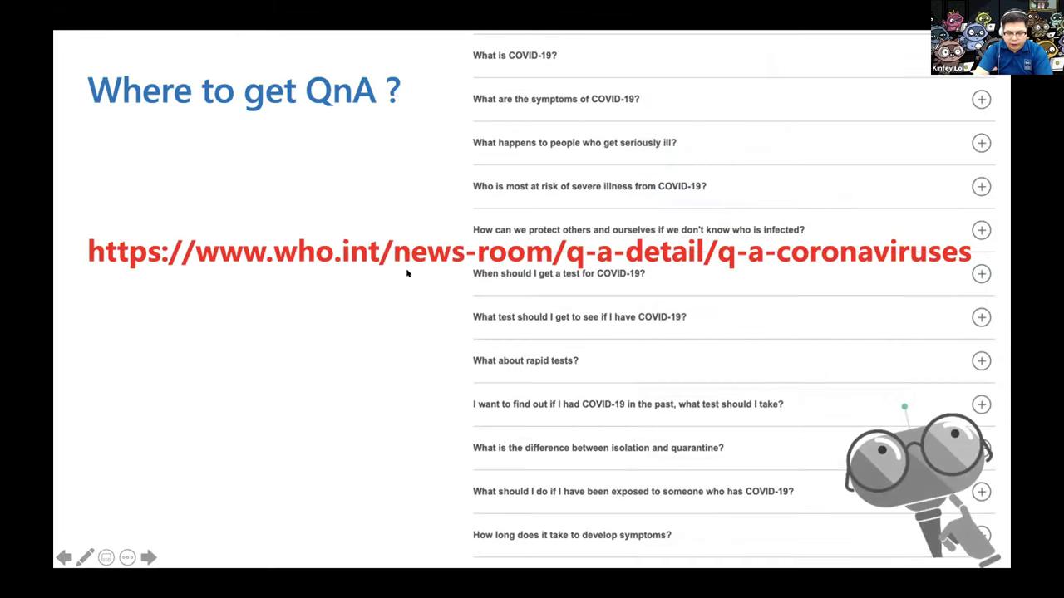
Step: Switch to Chrome and examine the list of COVID-19 questions on the WHO coronavirus Q&A page
{"action": "key", "text": "ctrl+Up"}
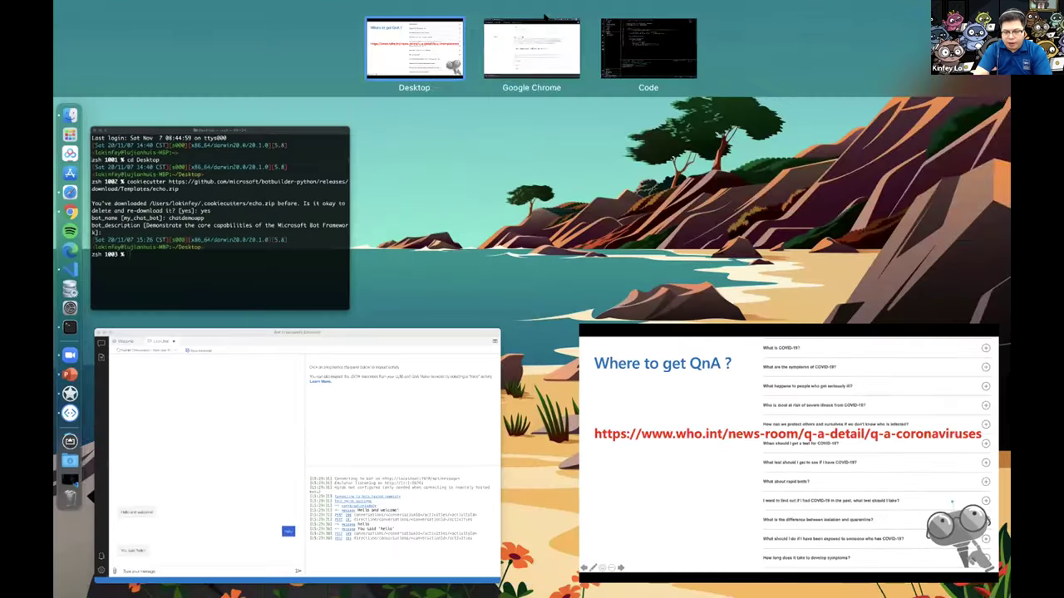
{"action": "left_click", "coordinate": [534, 47]}
{"action": "left_click", "coordinate": [643, 18]}
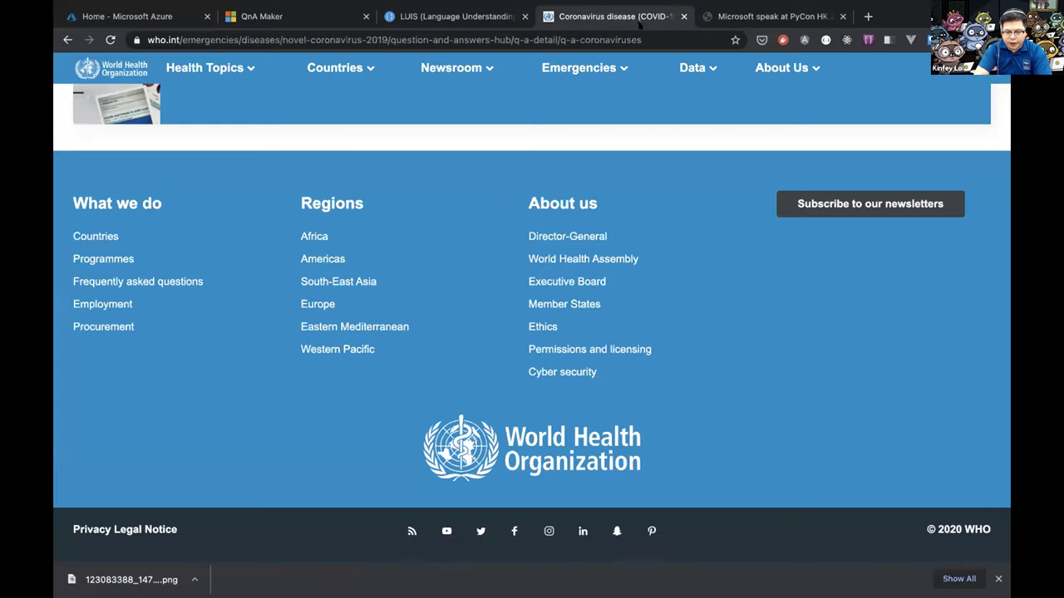
{"action": "scroll", "coordinate": [544, 295], "scroll_direction": "up", "scroll_amount": 20}
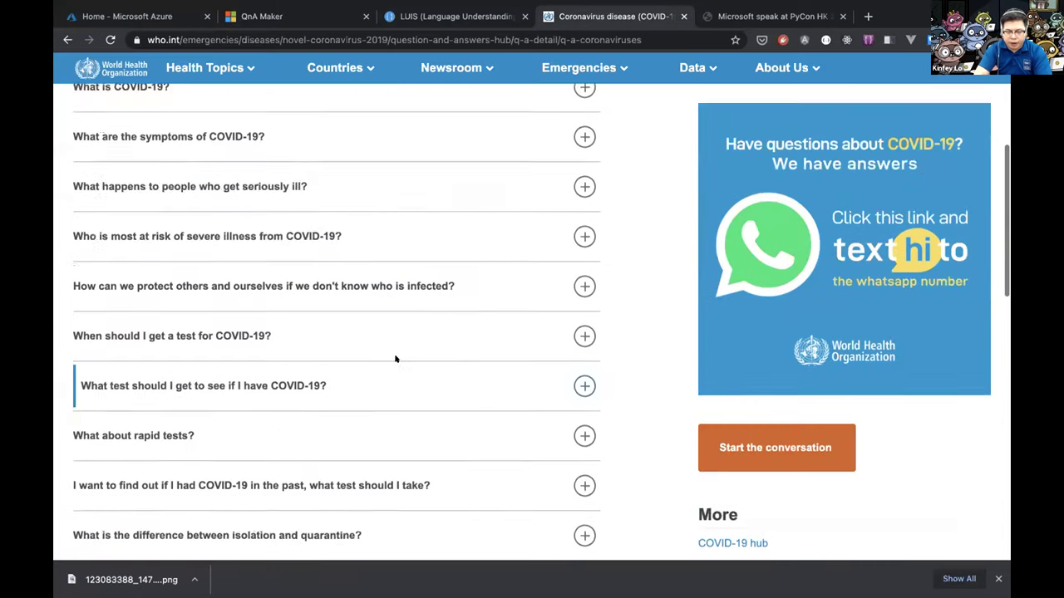
{"action": "scroll", "coordinate": [167, 515], "scroll_direction": "down", "scroll_amount": 5}
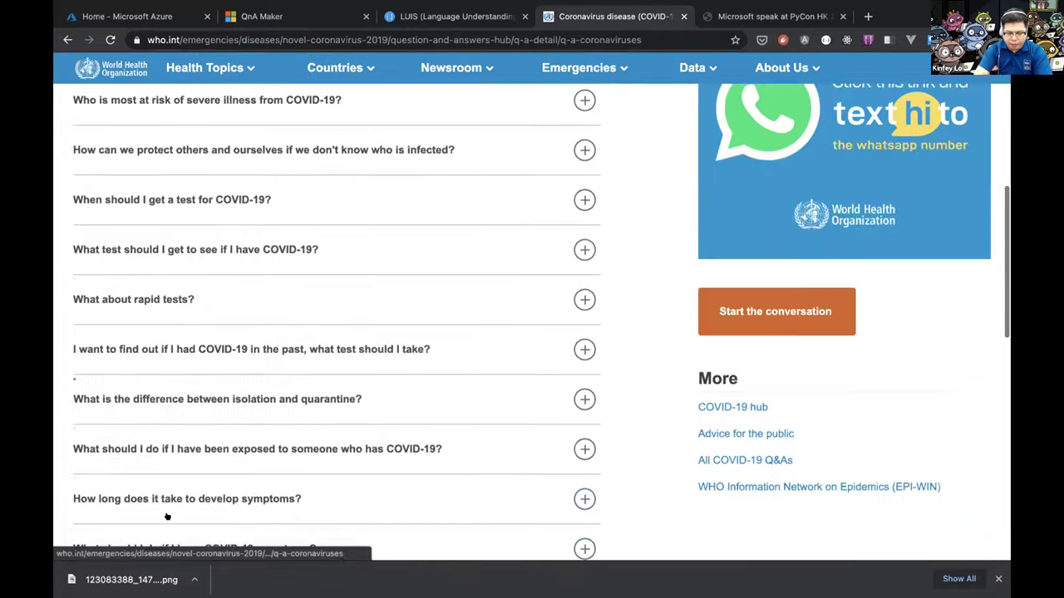
{"action": "scroll", "coordinate": [167, 517], "scroll_direction": "up", "scroll_amount": 1}
{"action": "scroll", "coordinate": [166, 517], "scroll_direction": "down", "scroll_amount": 3}
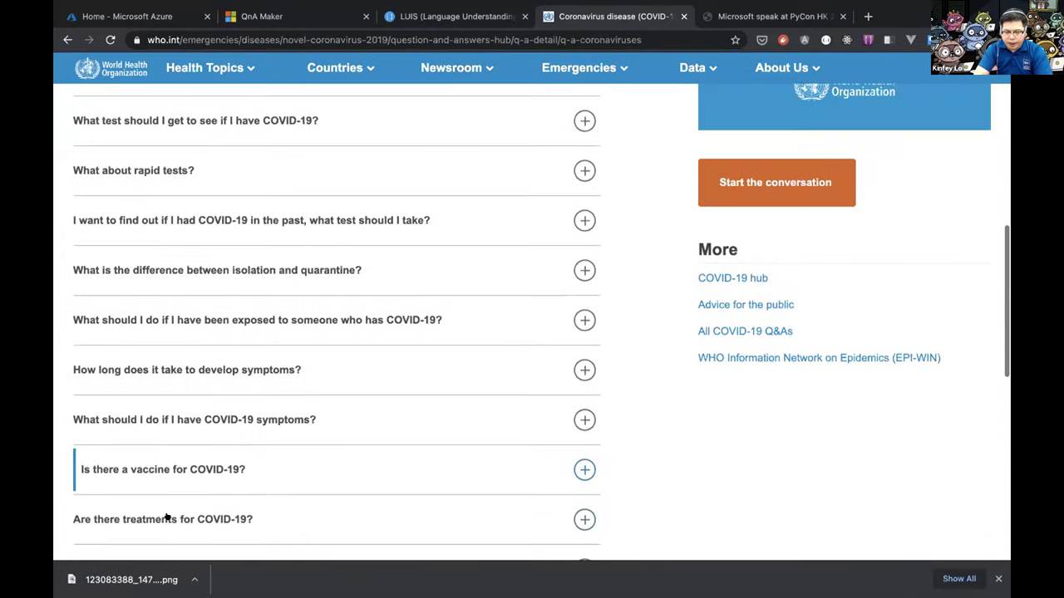
{"action": "scroll", "coordinate": [166, 517], "scroll_direction": "down", "scroll_amount": 1}
{"action": "scroll", "coordinate": [166, 517], "scroll_direction": "down", "scroll_amount": 1}
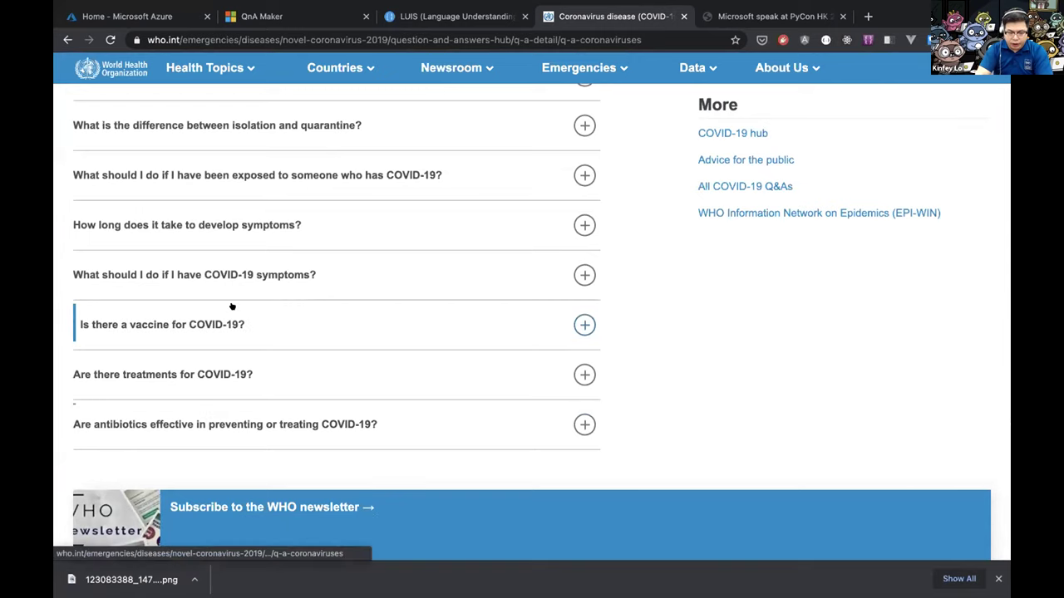
{"action": "scroll", "coordinate": [360, 138], "scroll_direction": "up", "scroll_amount": 1}
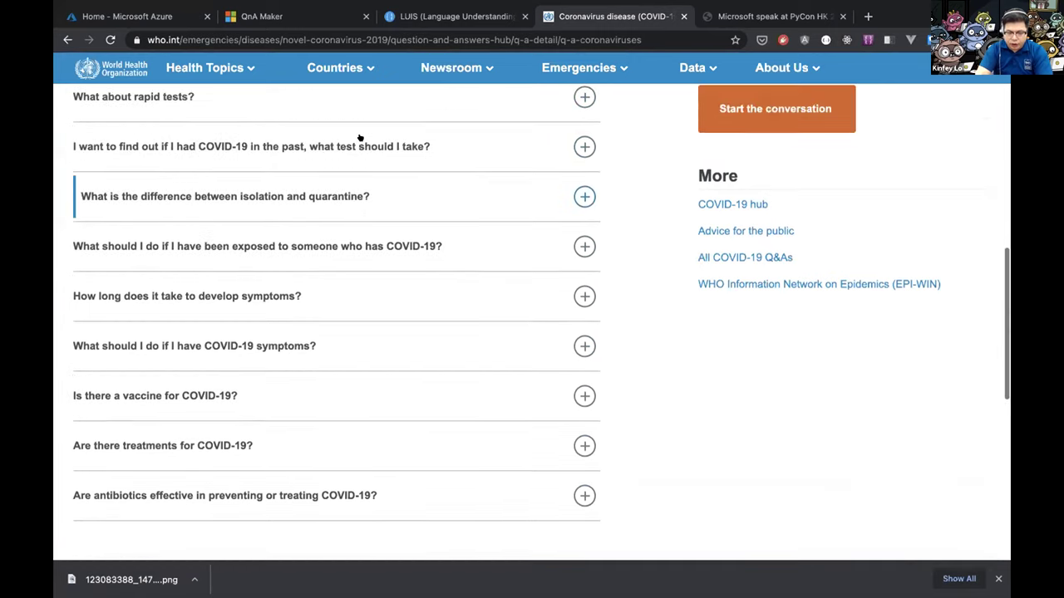
{"action": "scroll", "coordinate": [359, 138], "scroll_direction": "up", "scroll_amount": 1}
{"action": "scroll", "coordinate": [360, 138], "scroll_direction": "up", "scroll_amount": 3}
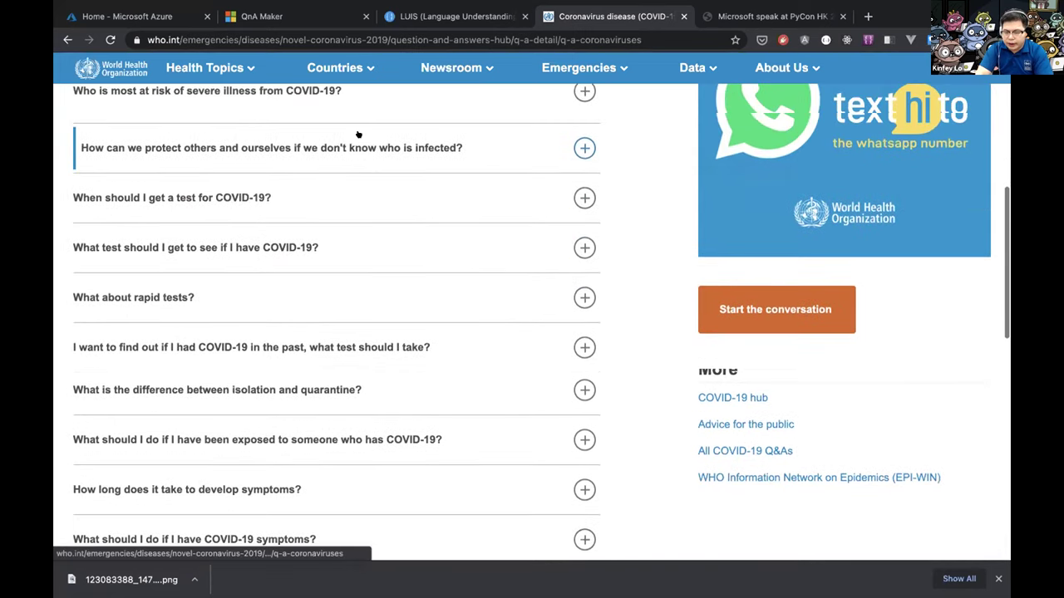
{"action": "scroll", "coordinate": [360, 138], "scroll_direction": "up", "scroll_amount": 4}
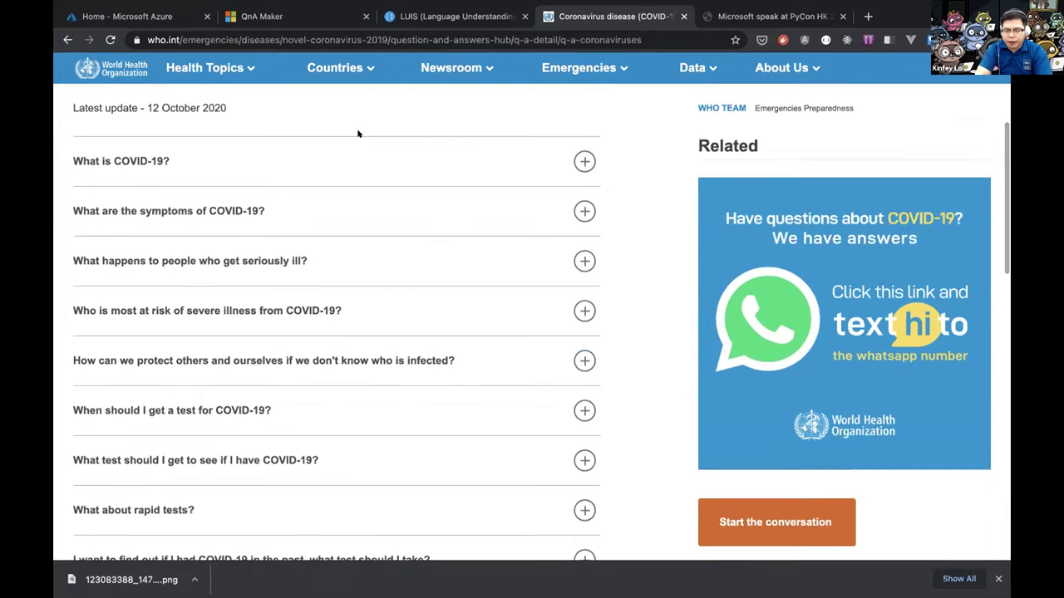
Step: Copy the full web address of the WHO coronavirus Q&A page
{"action": "key", "text": "ctrl+Up"}
{"action": "key", "text": "ctrl+Up"}
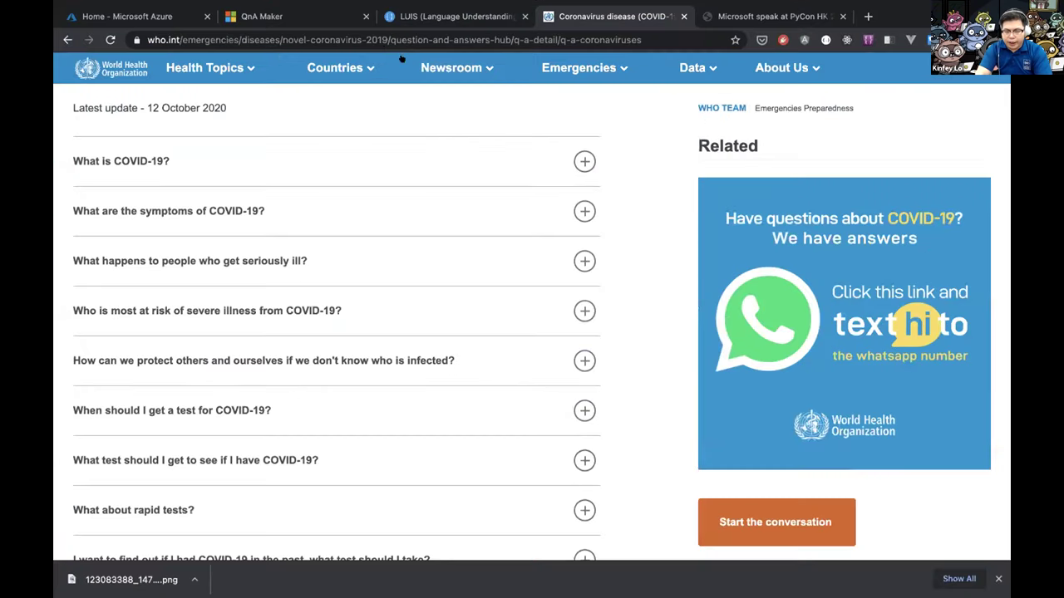
{"action": "left_click", "coordinate": [258, 38]}
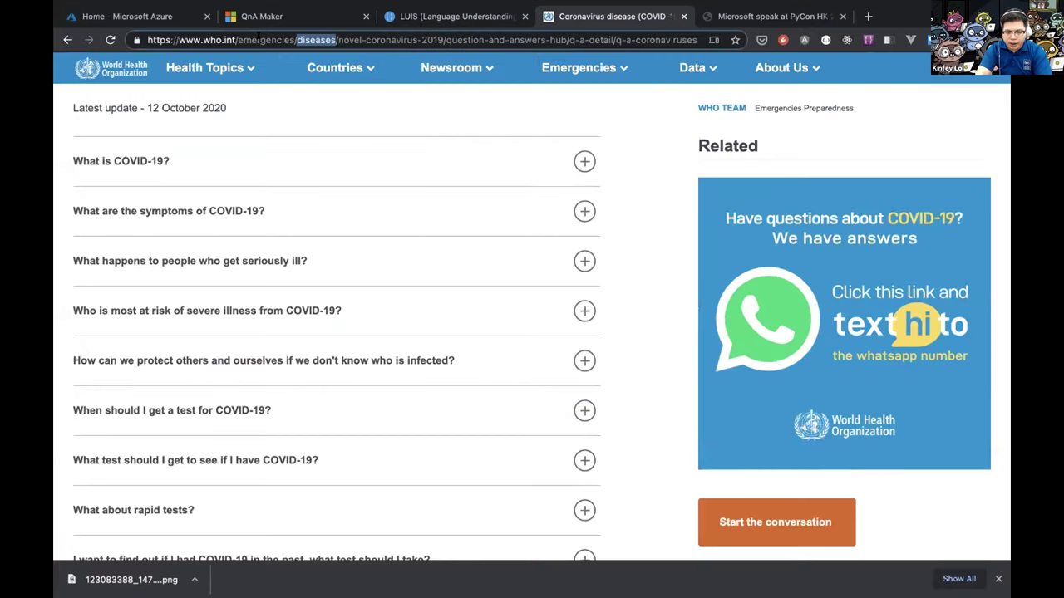
{"action": "right_click", "coordinate": [261, 37]}
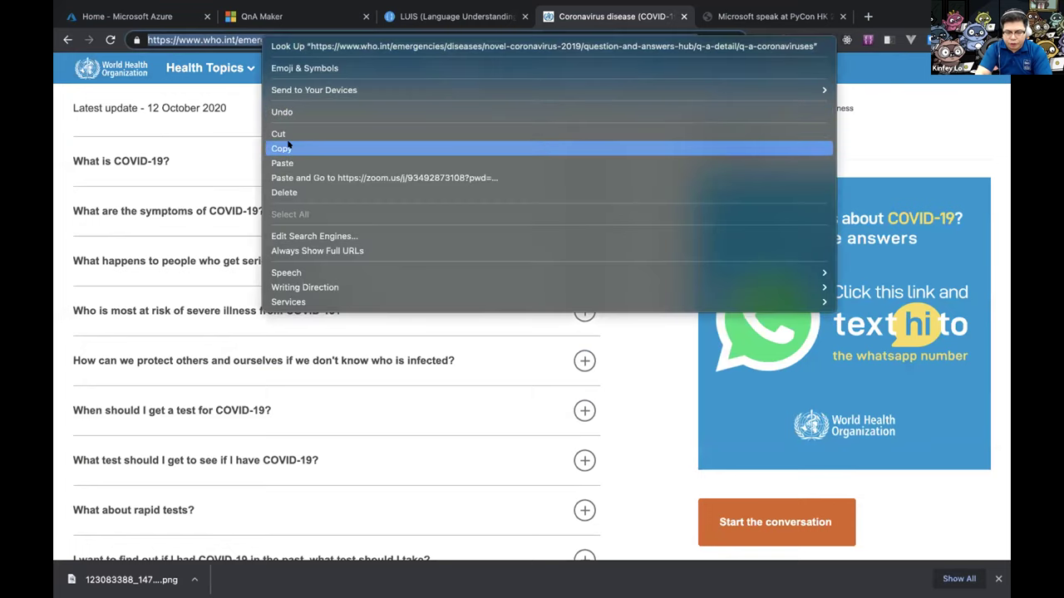
{"action": "left_click", "coordinate": [289, 147]}
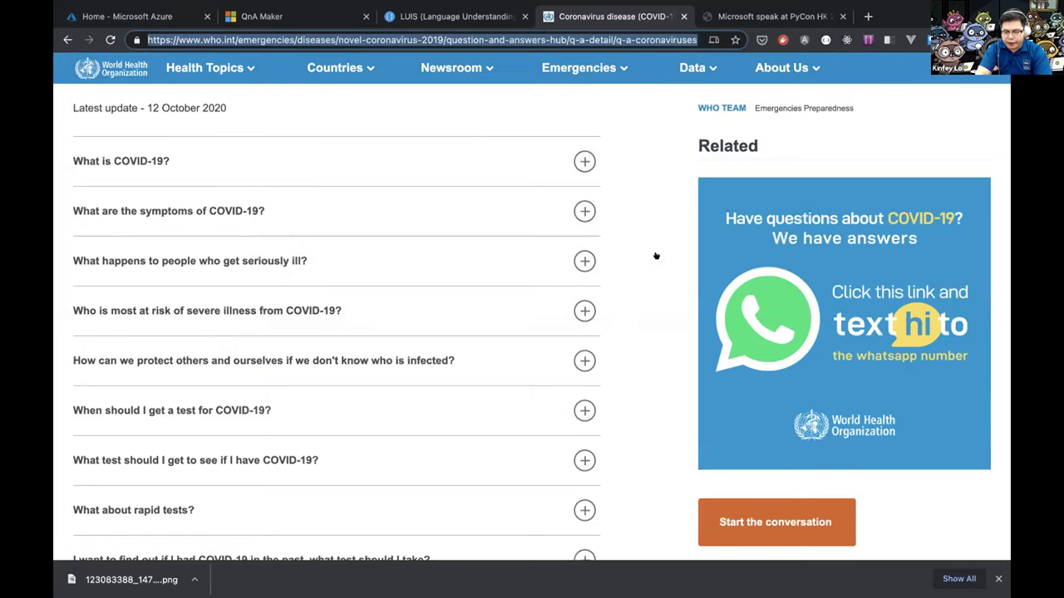
Step: Return to the QnA Maker creation form and review its URL source, chit-chat personality and Create your KB sections
{"action": "left_click", "coordinate": [384, 23]}
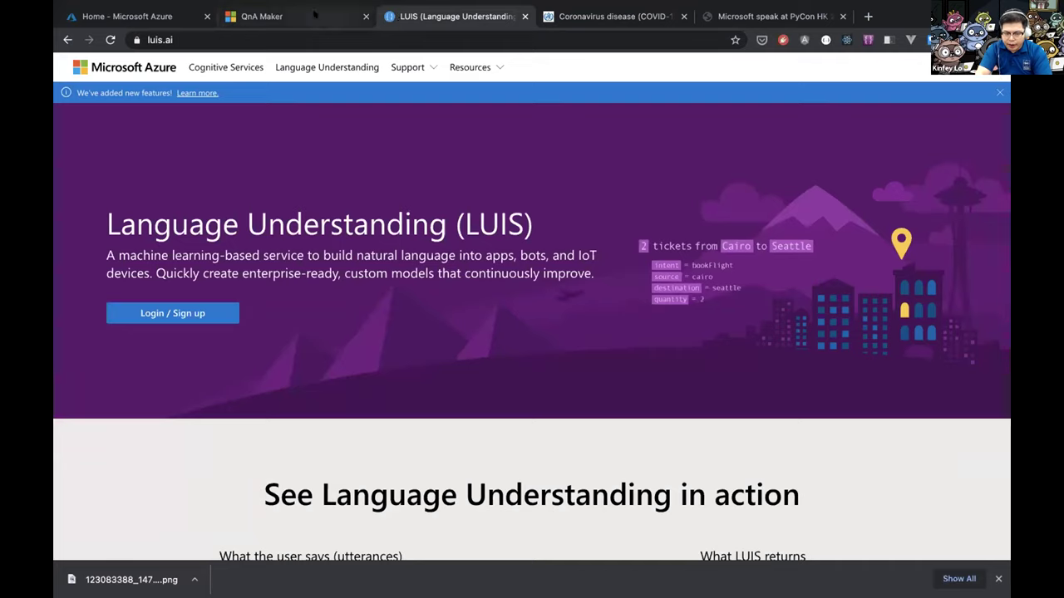
{"action": "left_click", "coordinate": [333, 11]}
{"action": "left_click", "coordinate": [378, 394]}
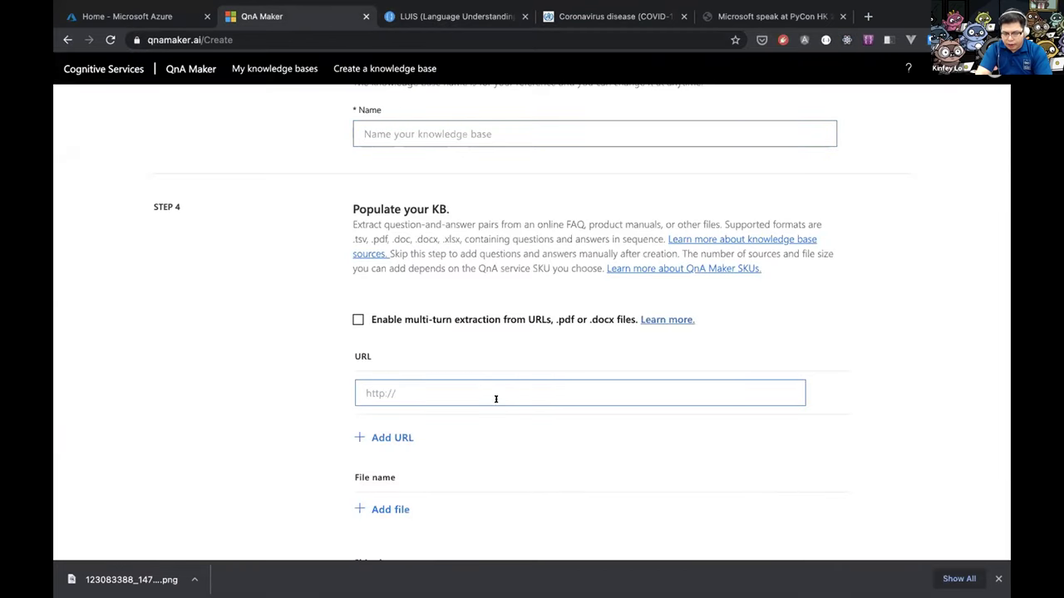
{"action": "scroll", "coordinate": [502, 401], "scroll_direction": "down", "scroll_amount": 4}
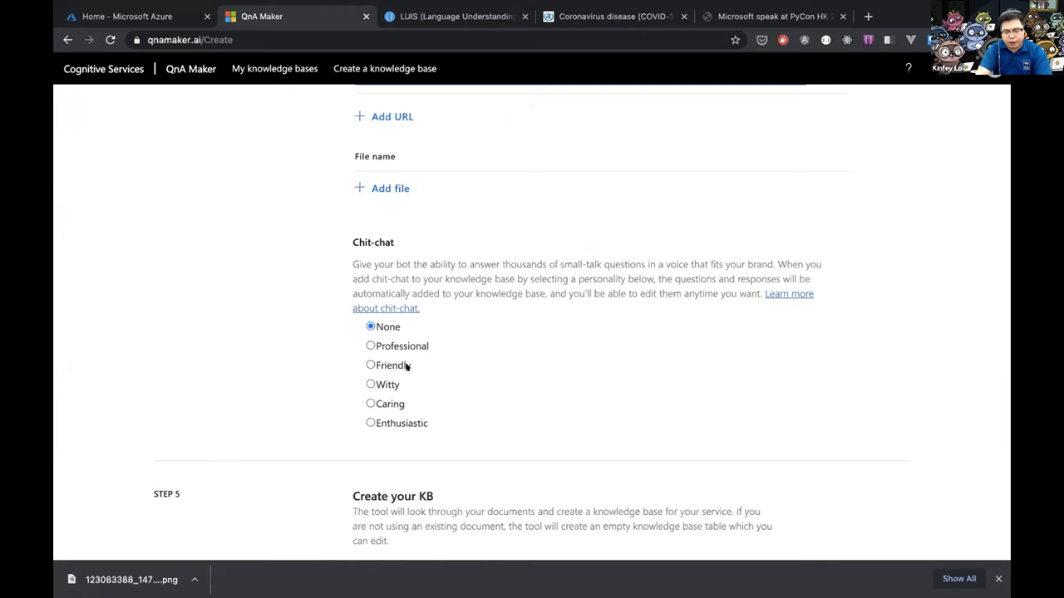
{"action": "scroll", "coordinate": [406, 366], "scroll_direction": "down", "scroll_amount": 3}
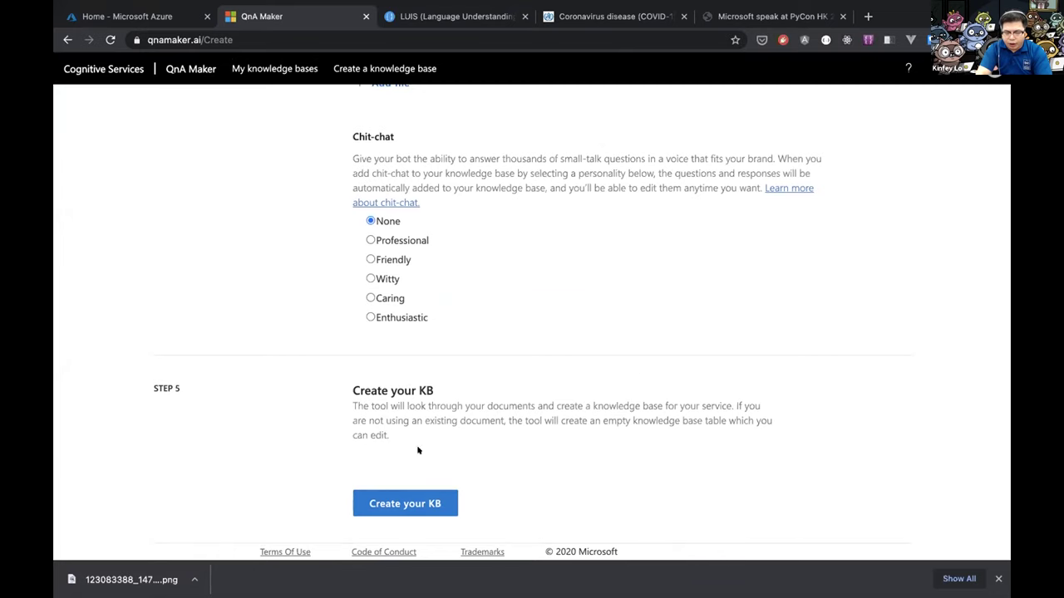
{"action": "scroll", "coordinate": [430, 441], "scroll_direction": "up", "scroll_amount": 15}
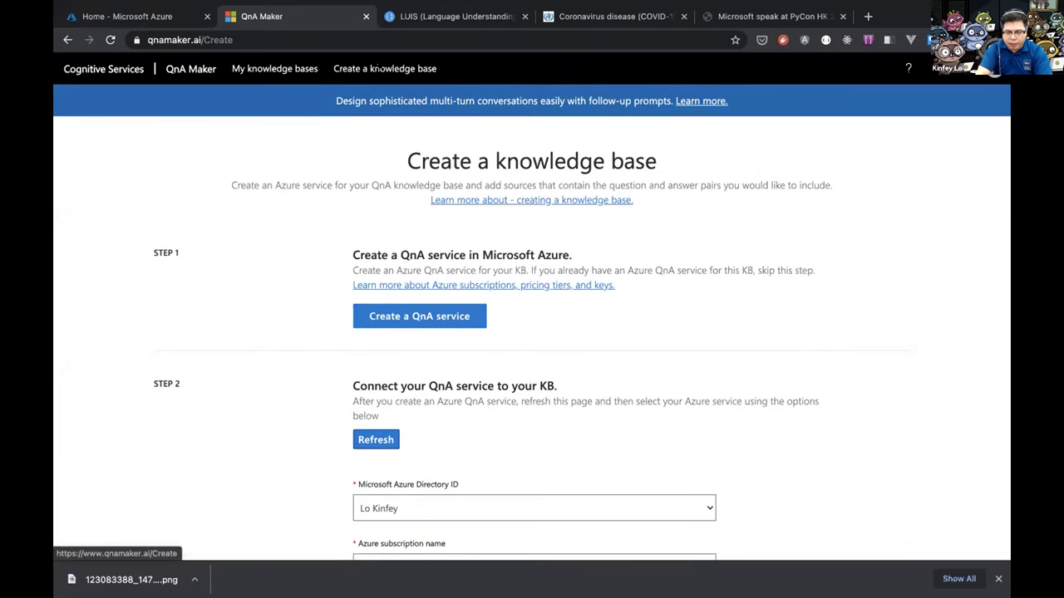
Step: Open the My knowledge bases page in QnA Maker and reload it
{"action": "left_click", "coordinate": [274, 68]}
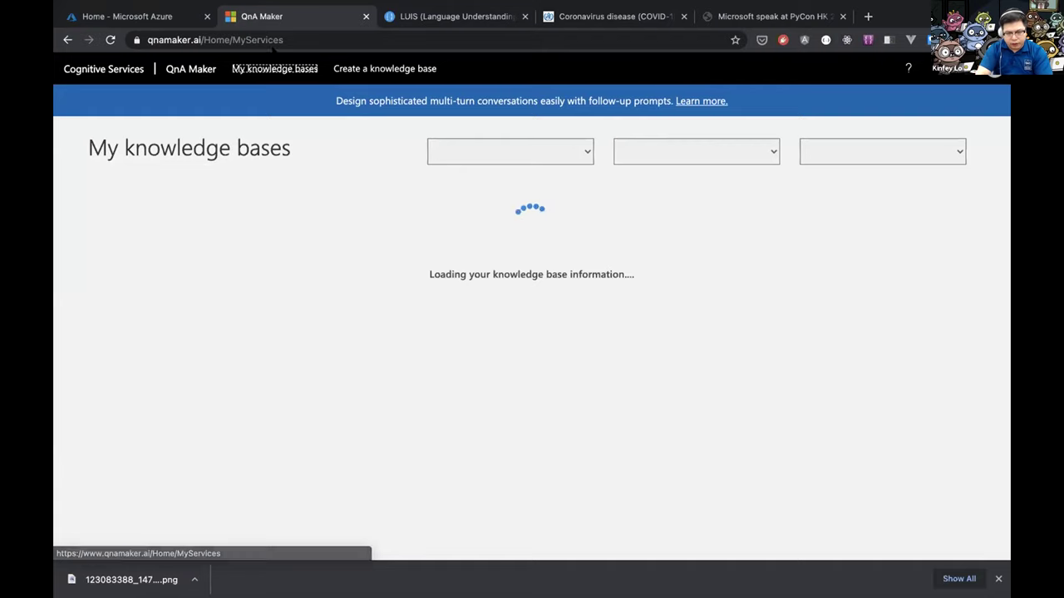
{"action": "left_click", "coordinate": [304, 39]}
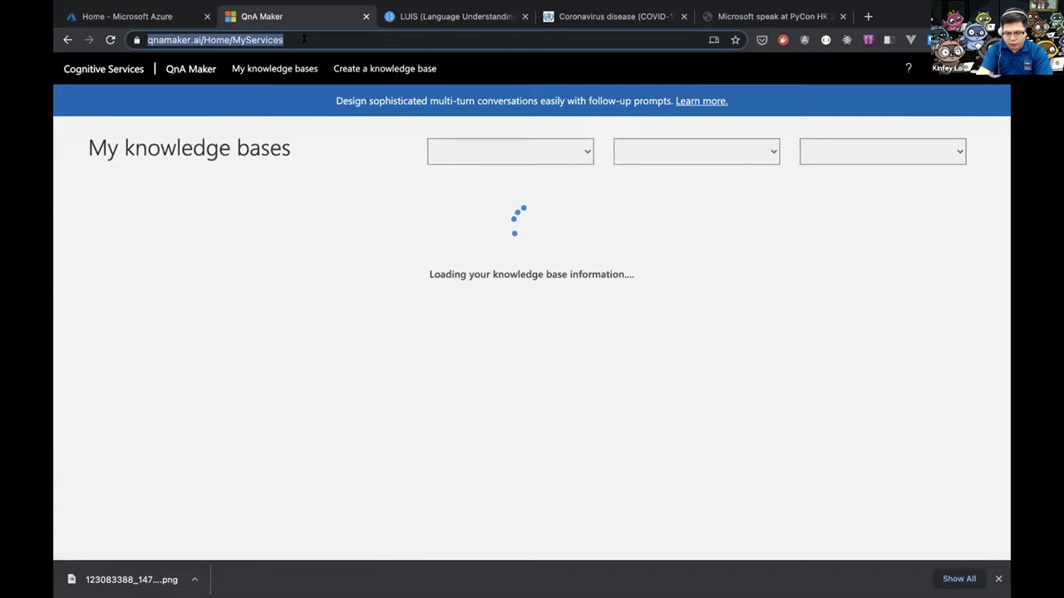
{"action": "key", "text": "Return"}
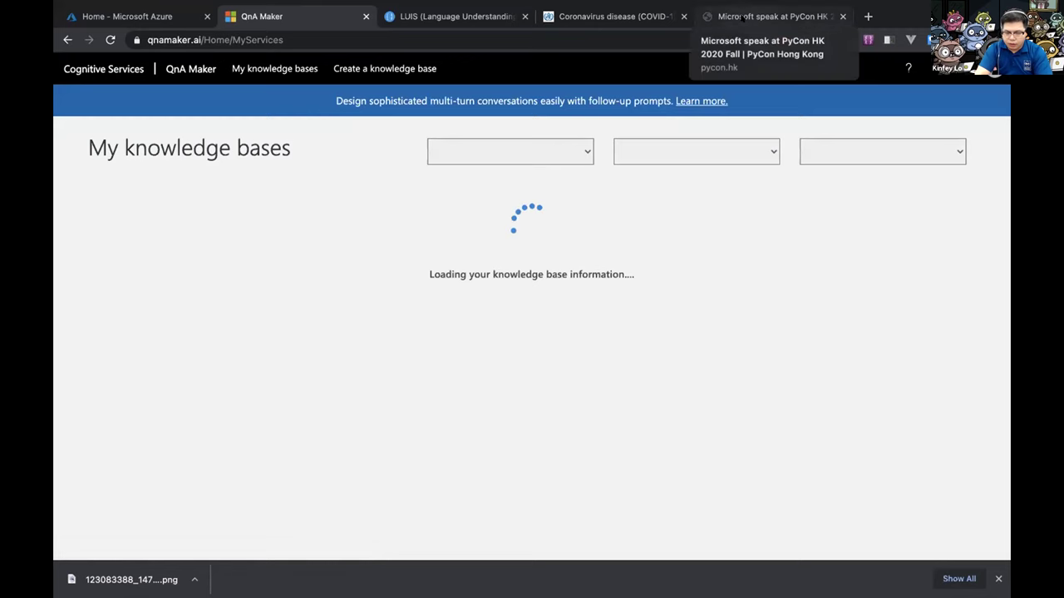
Step: Switch to the PowerPoint slide show, look at the "Save and train/Publish/Test" slide and go back one slide
{"action": "key", "text": "ctrl+Up"}
{"action": "left_click", "coordinate": [662, 286]}
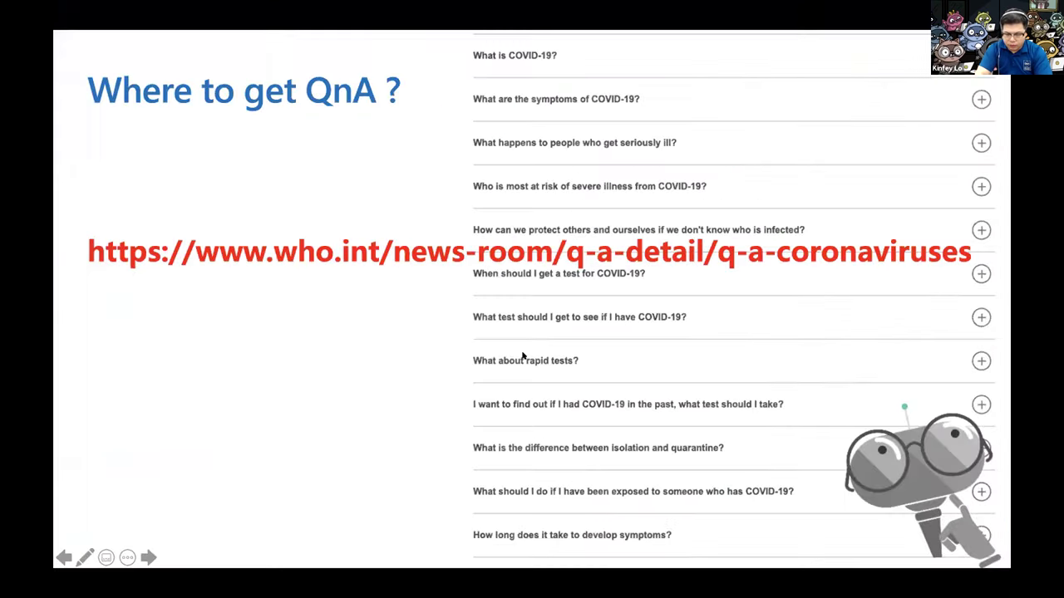
{"action": "left_click", "coordinate": [532, 349]}
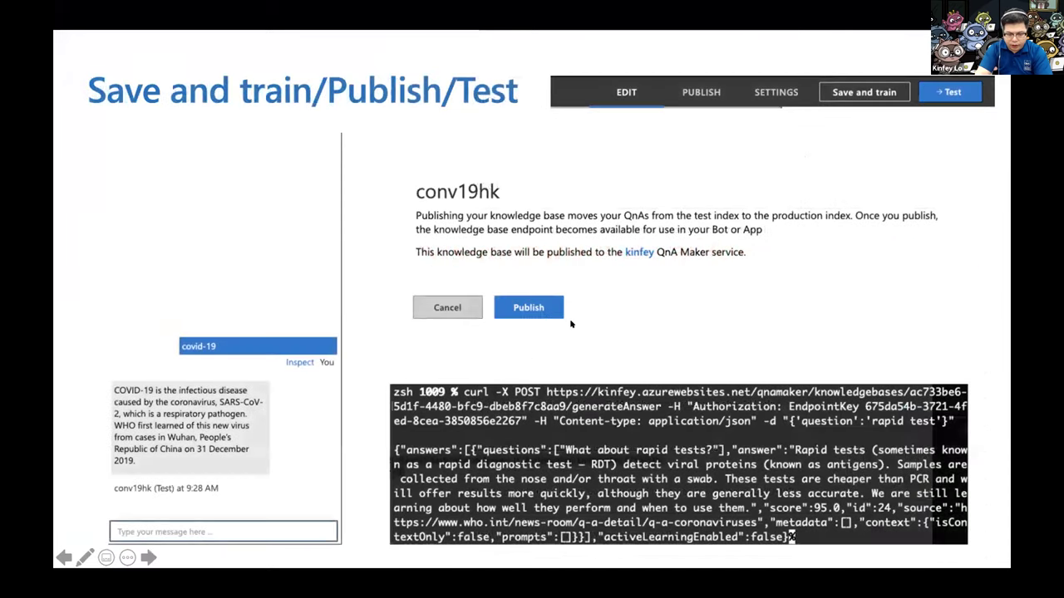
{"action": "key", "text": "Left"}
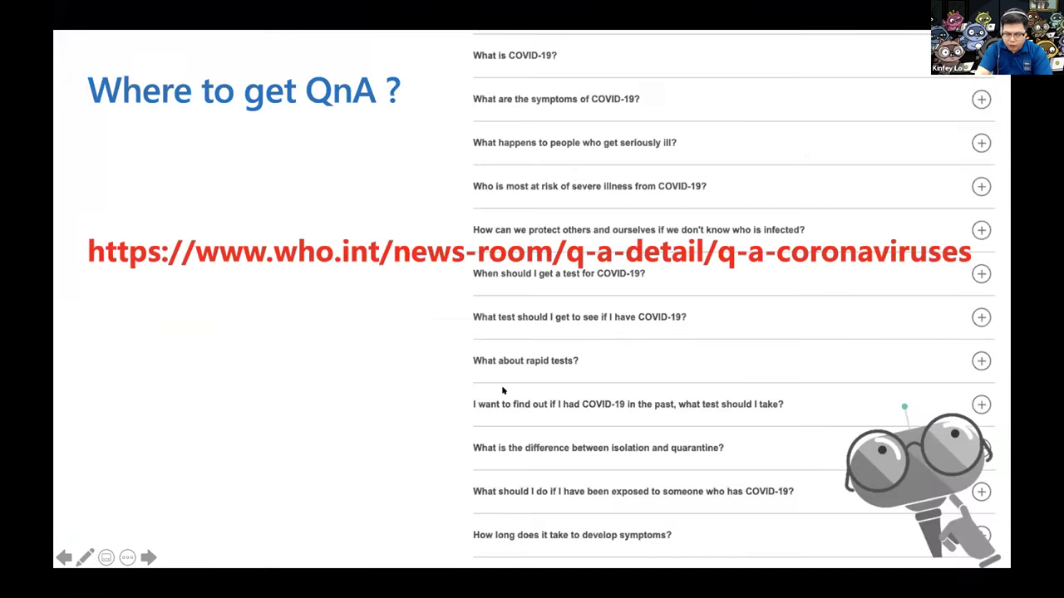
Step: Switch to QnA Maker in the browser and open the conv19hk knowledge base
{"action": "key", "text": "ctrl+Up"}
{"action": "key", "text": "ctrl+Right"}
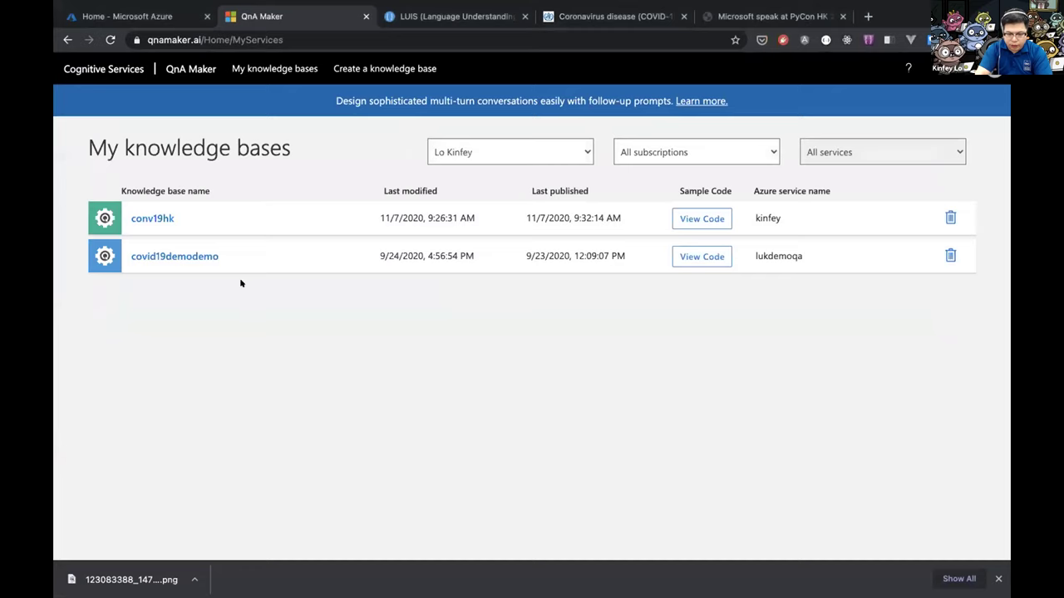
{"action": "left_click", "coordinate": [158, 219]}
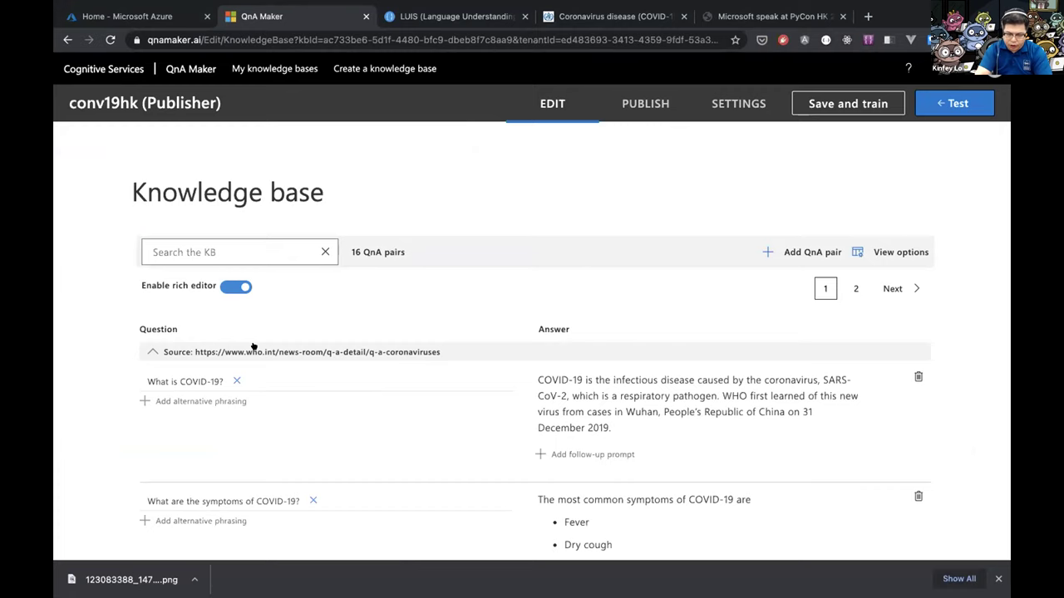
Step: Examine the question and answer pairs extracted from the WHO source on both pages of the knowledge base
{"action": "scroll", "coordinate": [313, 357], "scroll_direction": "down", "scroll_amount": 1}
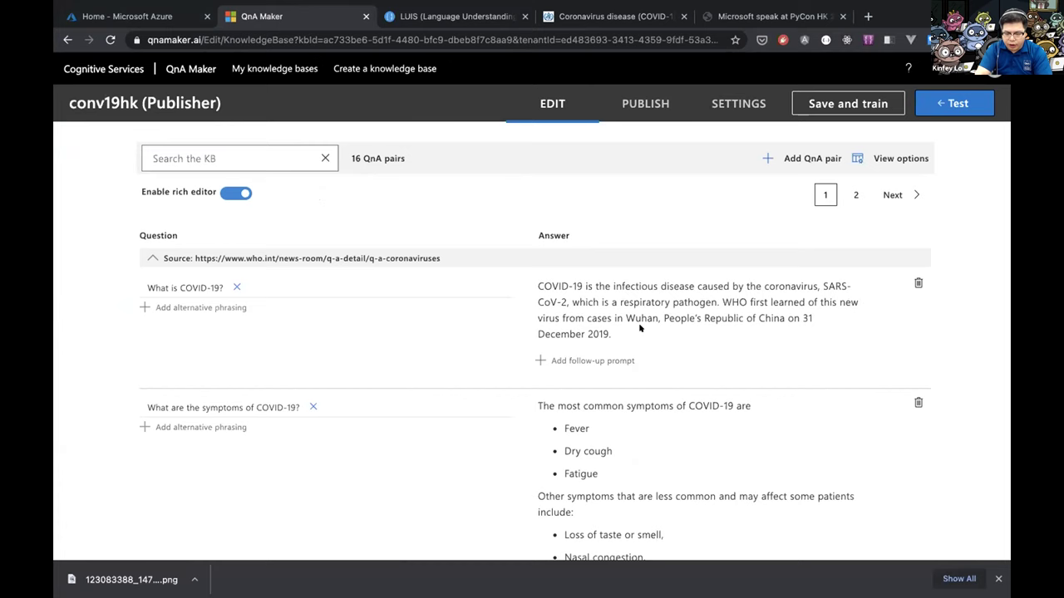
{"action": "scroll", "coordinate": [533, 441], "scroll_direction": "down", "scroll_amount": 10}
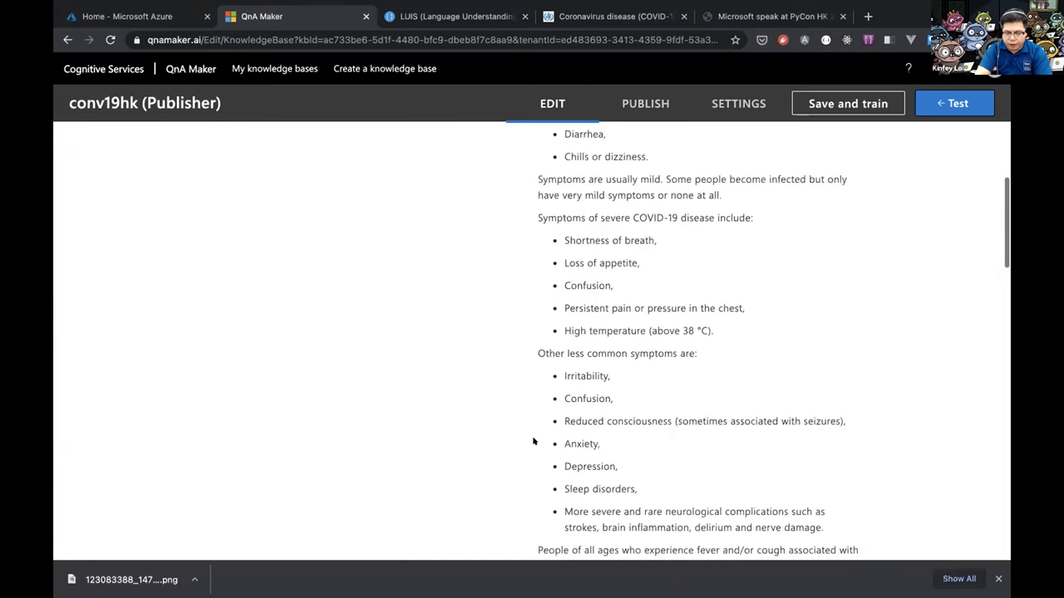
{"action": "scroll", "coordinate": [531, 441], "scroll_direction": "down", "scroll_amount": 12}
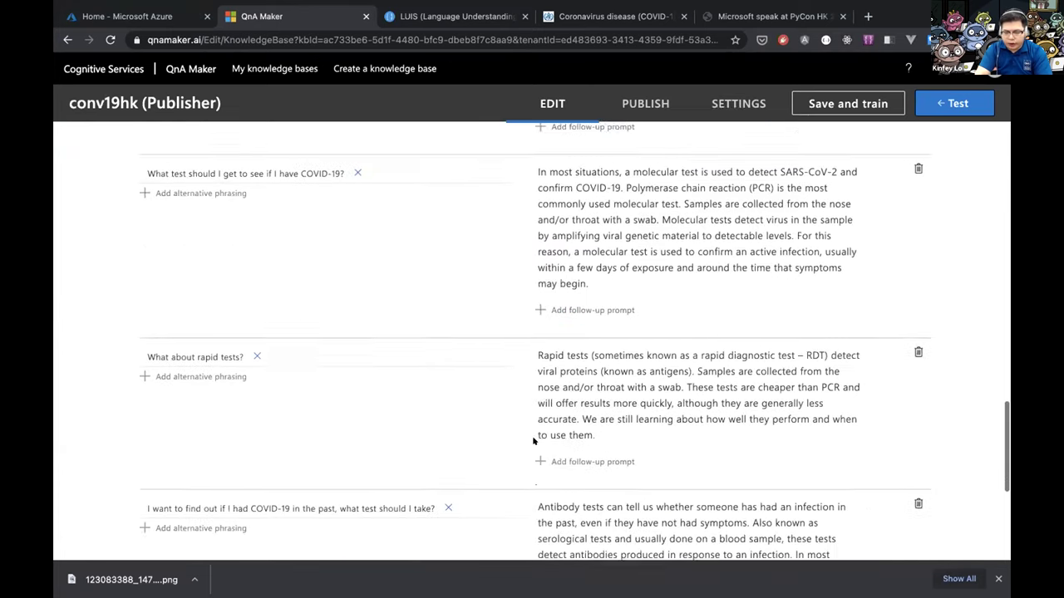
{"action": "scroll", "coordinate": [533, 441], "scroll_direction": "down", "scroll_amount": 3}
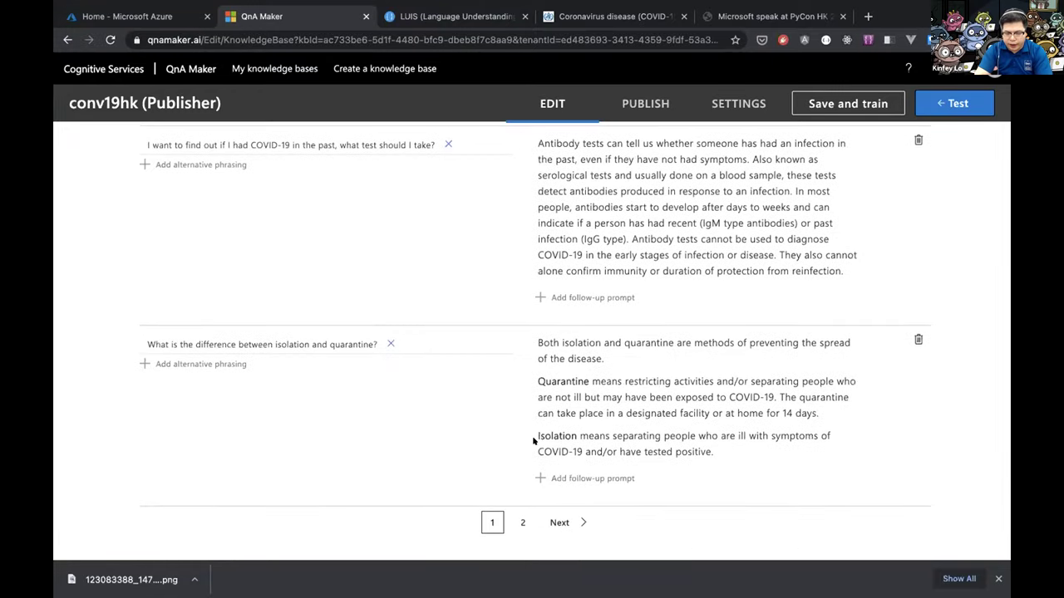
{"action": "left_click", "coordinate": [516, 524]}
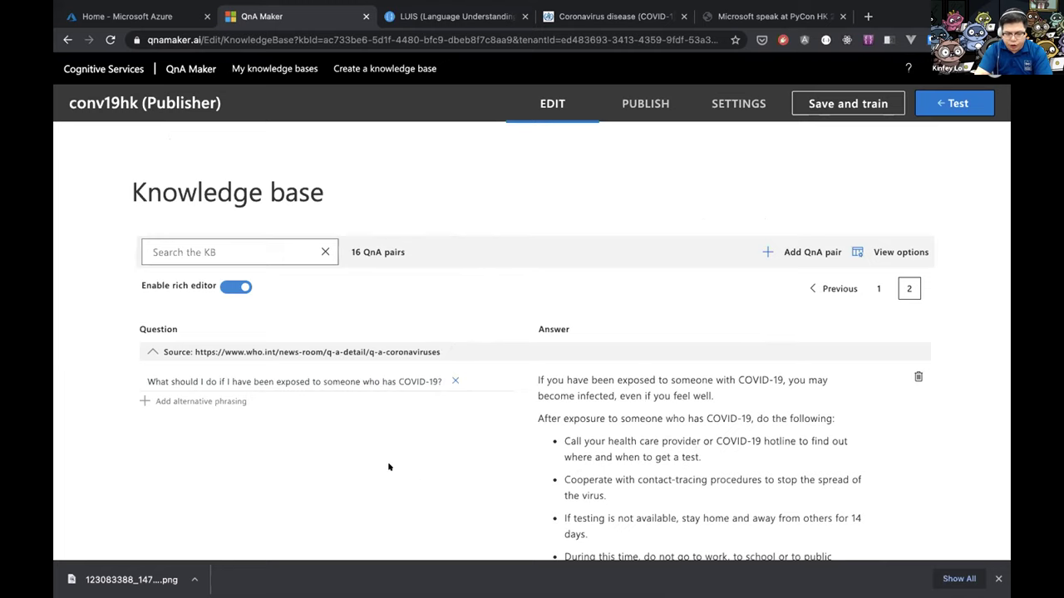
{"action": "scroll", "coordinate": [388, 467], "scroll_direction": "down", "scroll_amount": 5}
{"action": "scroll", "coordinate": [388, 467], "scroll_direction": "up", "scroll_amount": 4}
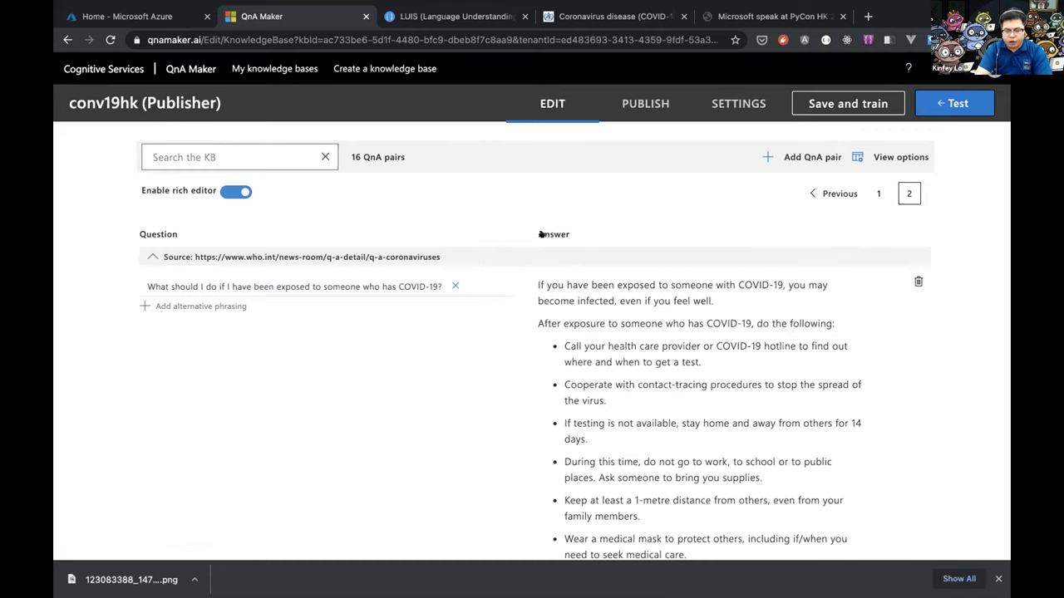
Step: Save and train the knowledge base, and test it with the message "covid-19"
{"action": "left_click", "coordinate": [825, 103]}
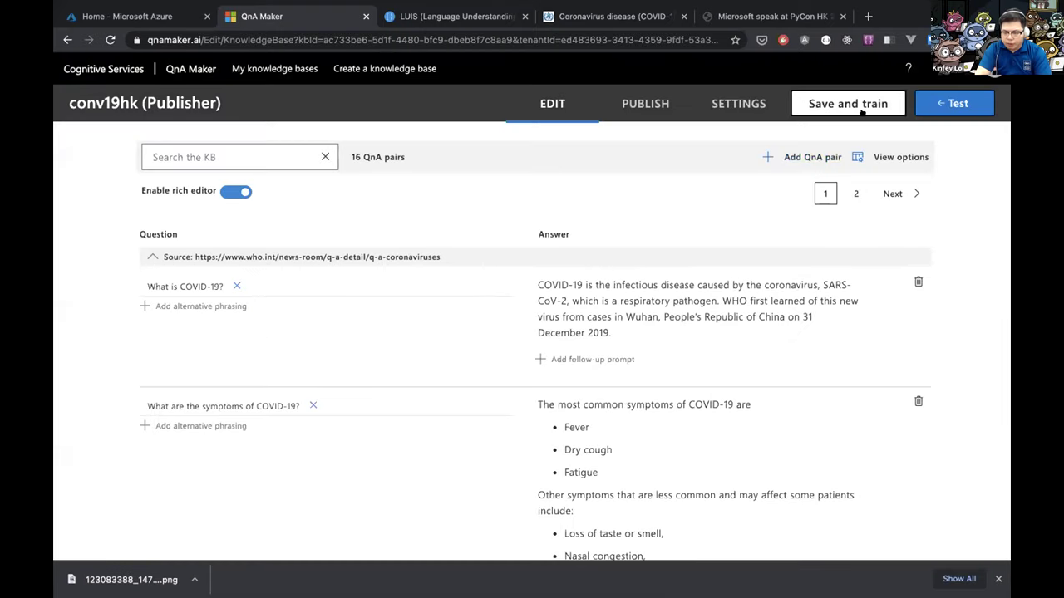
{"action": "left_click", "coordinate": [942, 103]}
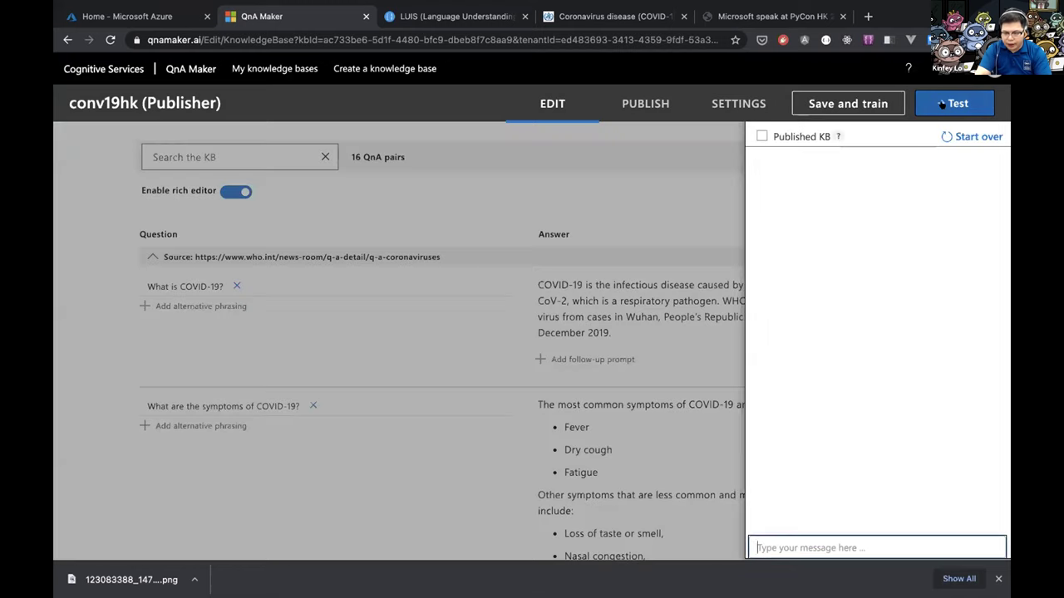
{"action": "left_click", "coordinate": [803, 546]}
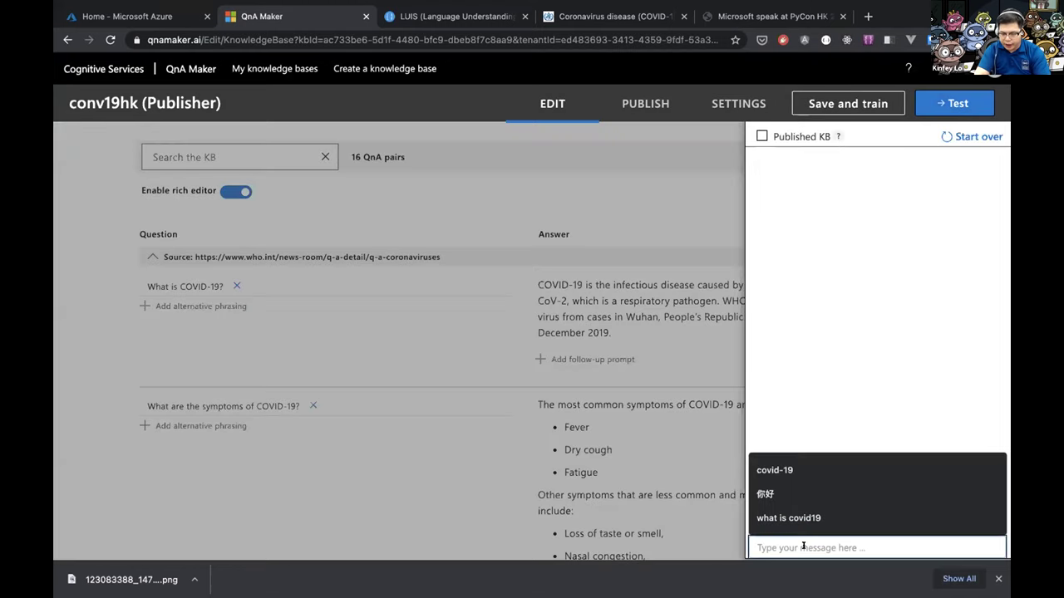
{"action": "left_click", "coordinate": [774, 471]}
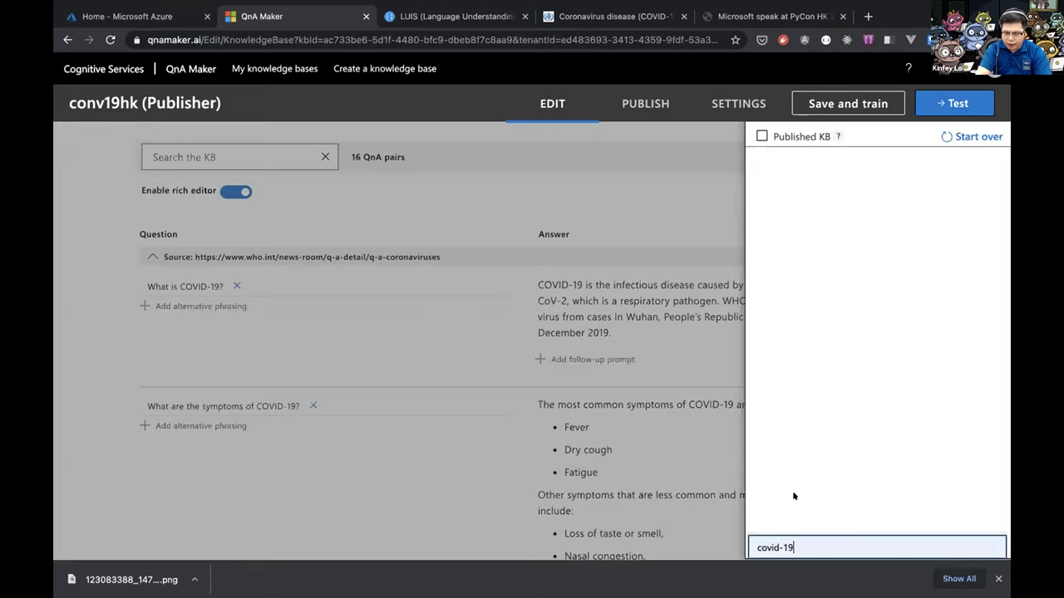
{"action": "key", "text": "Return"}
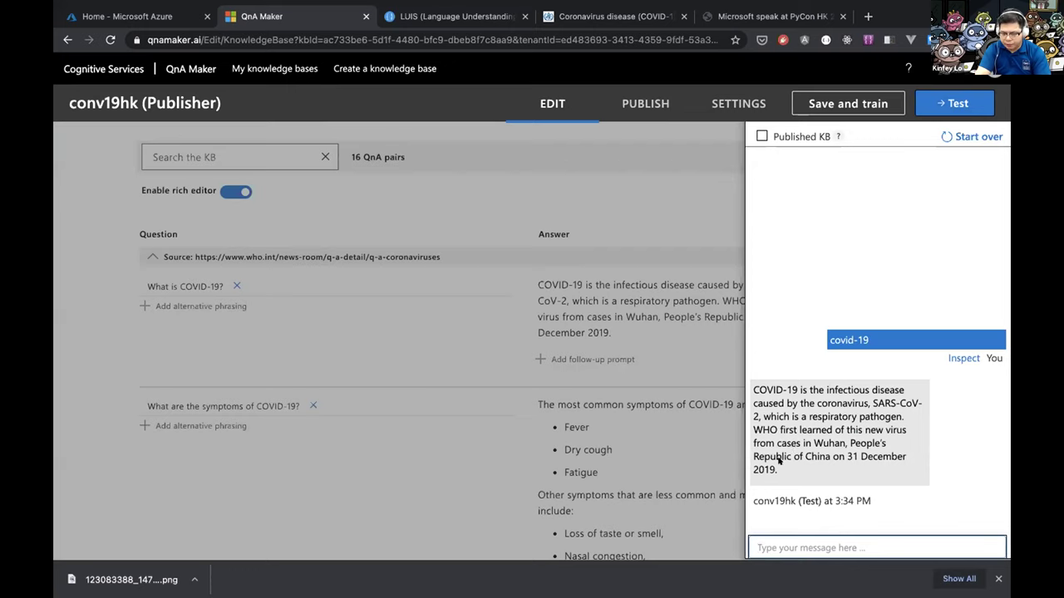
Step: Send the message "rapid test" in the knowledge base's test chat
{"action": "left_click", "coordinate": [820, 546]}
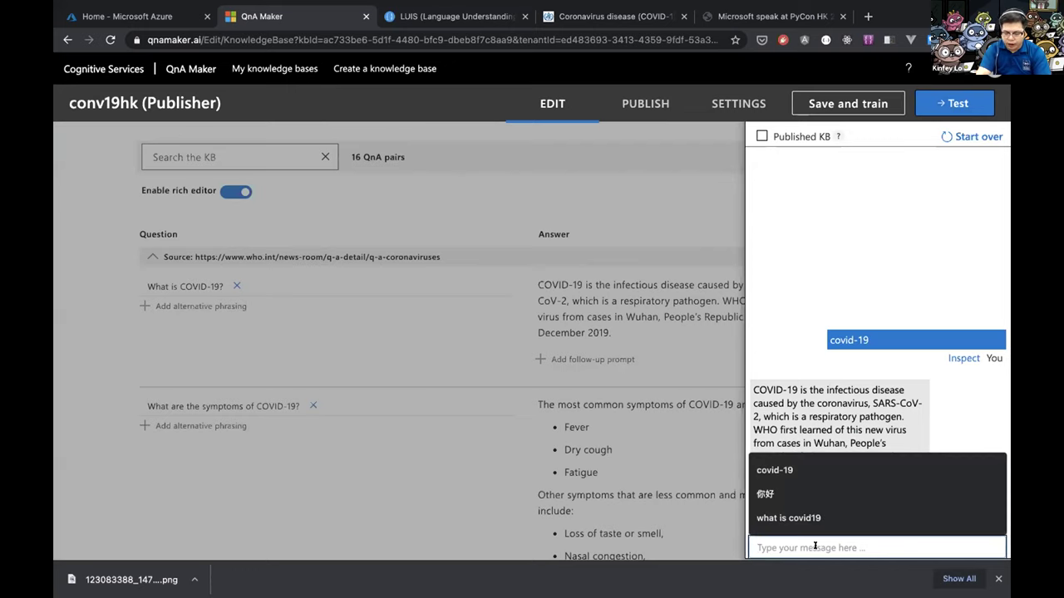
{"action": "type", "text": "rad"}
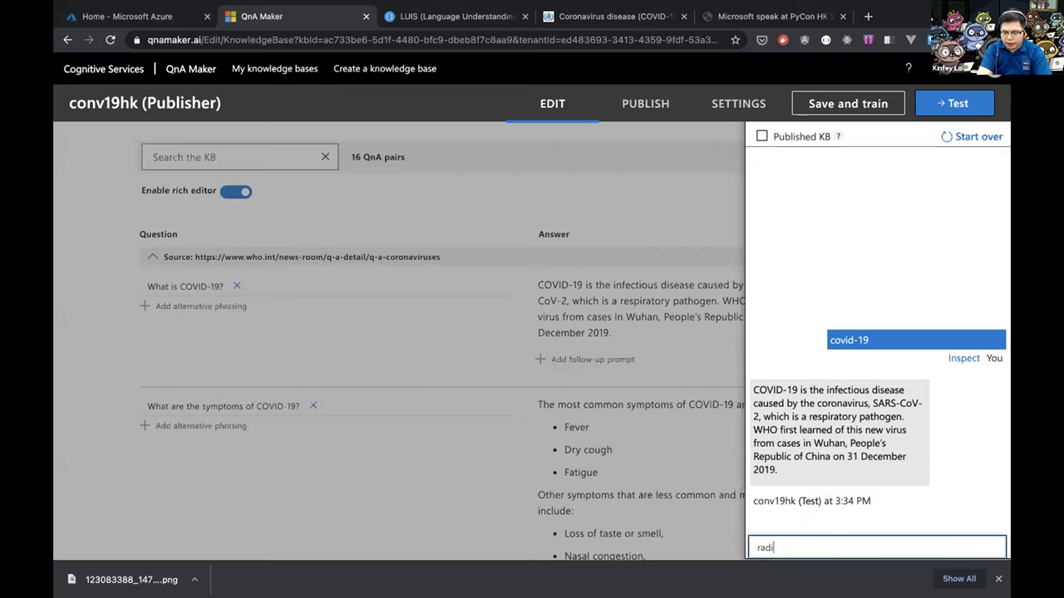
{"action": "type", "text": "id test"}
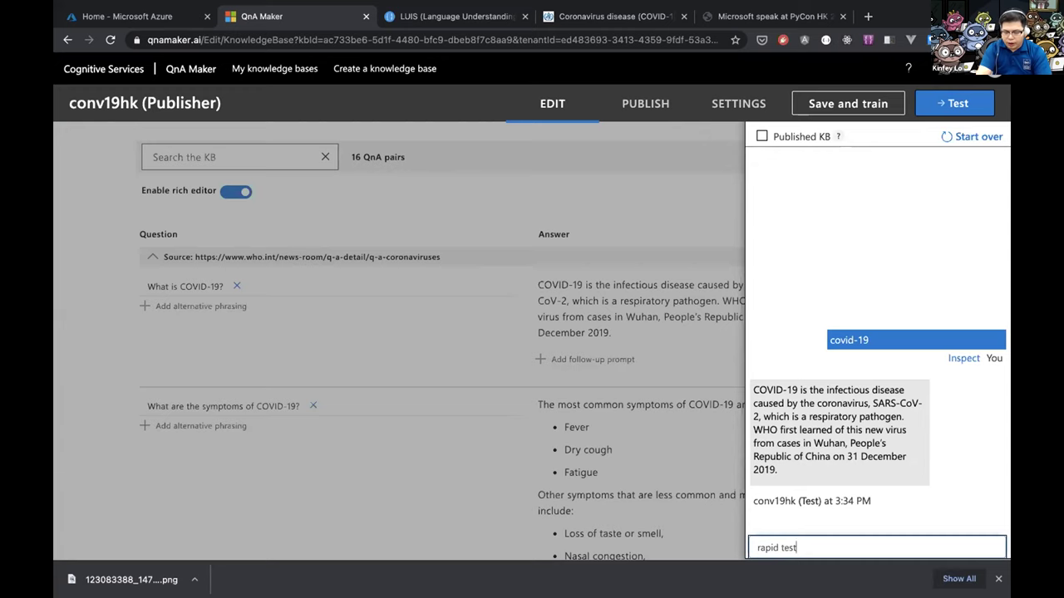
{"action": "key", "text": "Return"}
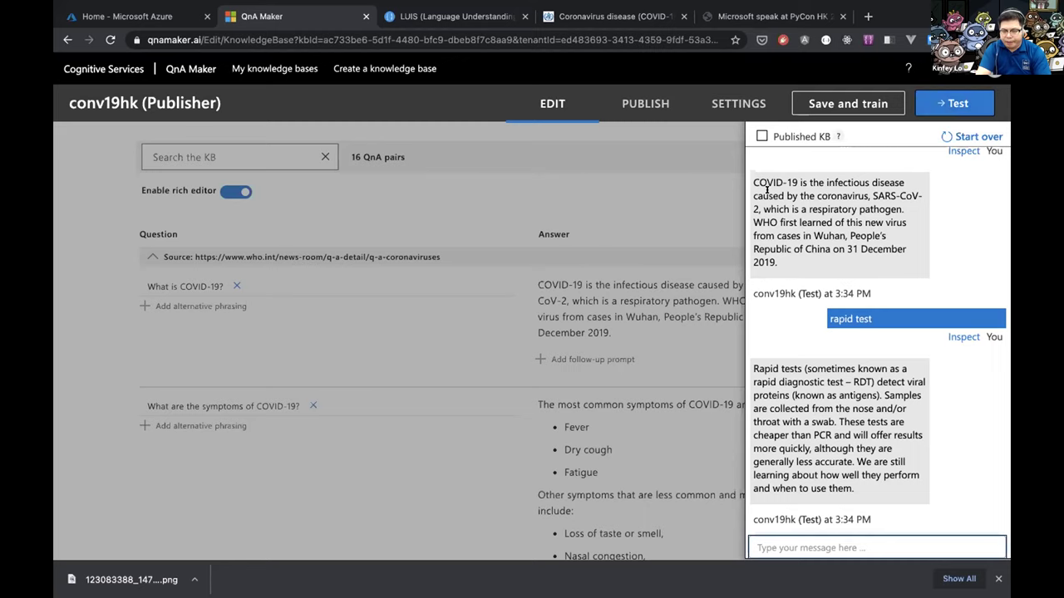
Step: Publish the conv19hk knowledge base and display its sample HTTP request in Curl form
{"action": "left_click", "coordinate": [649, 112]}
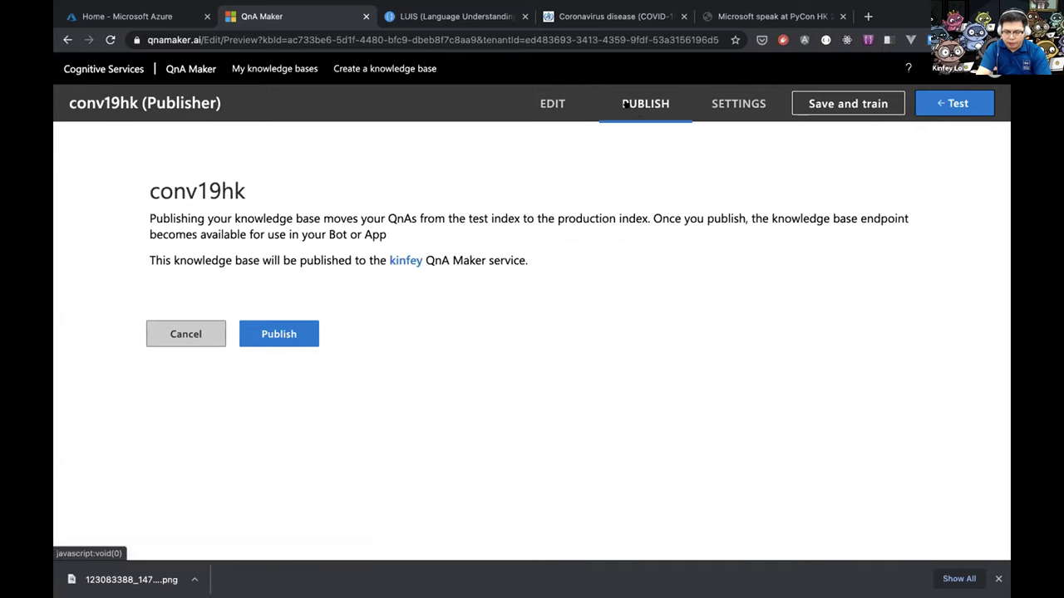
{"action": "left_click", "coordinate": [285, 332]}
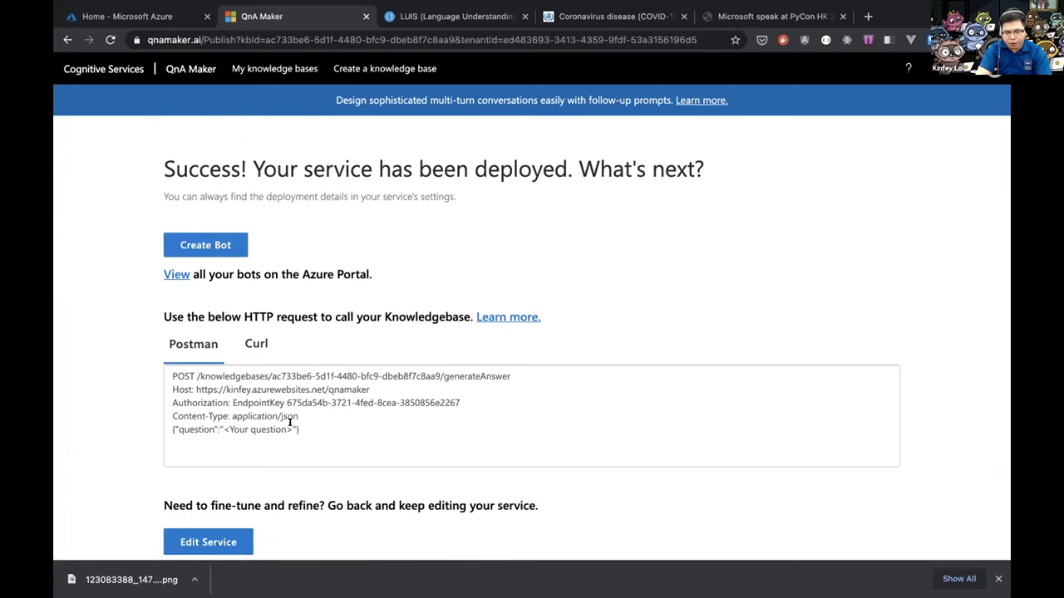
{"action": "scroll", "coordinate": [289, 422], "scroll_direction": "down", "scroll_amount": 1}
{"action": "left_click", "coordinate": [257, 314]}
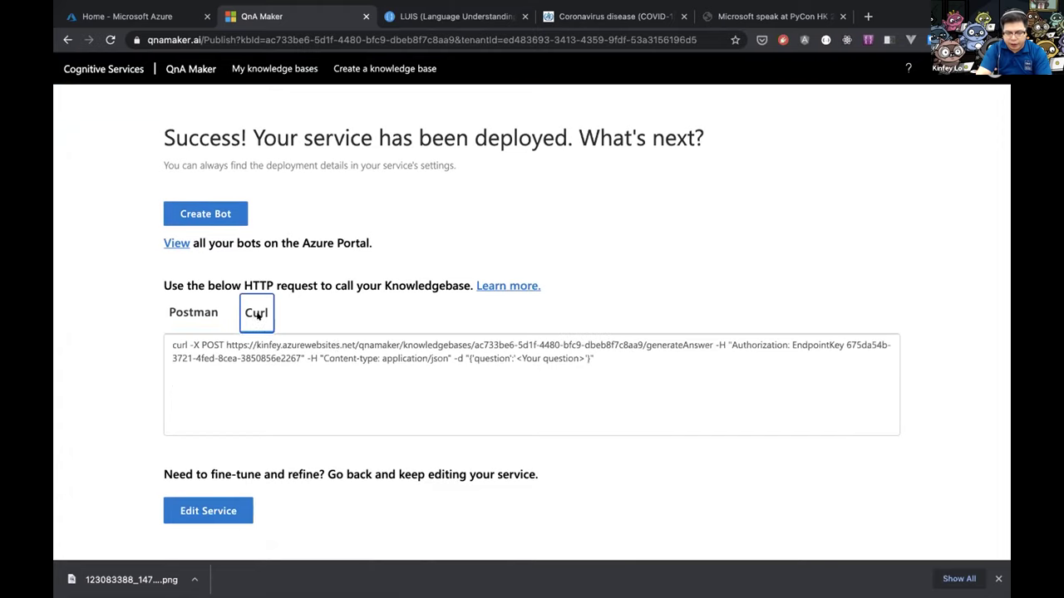
Step: Copy the entire Curl request for calling the published knowledge base
{"action": "triple_click", "coordinate": [602, 356]}
{"action": "left_click", "coordinate": [451, 344]}
{"action": "triple_click", "coordinate": [452, 344]}
{"action": "right_click", "coordinate": [197, 345]}
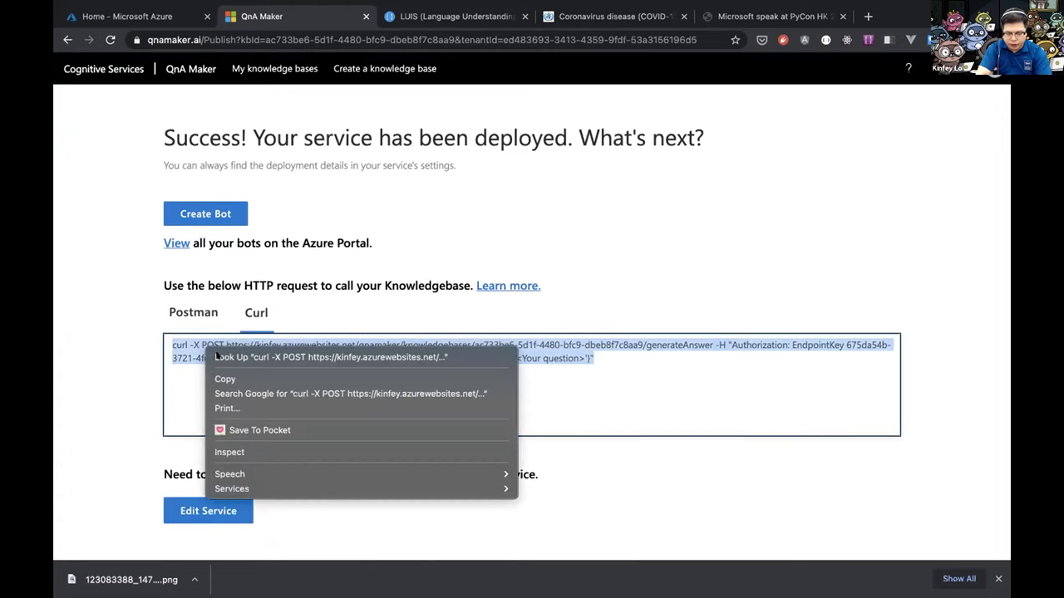
{"action": "left_click", "coordinate": [218, 379]}
Step: Switch to Terminal and paste the copied Curl request, including its endpoint key, at the prompt
{"action": "key", "text": "ctrl+Up"}
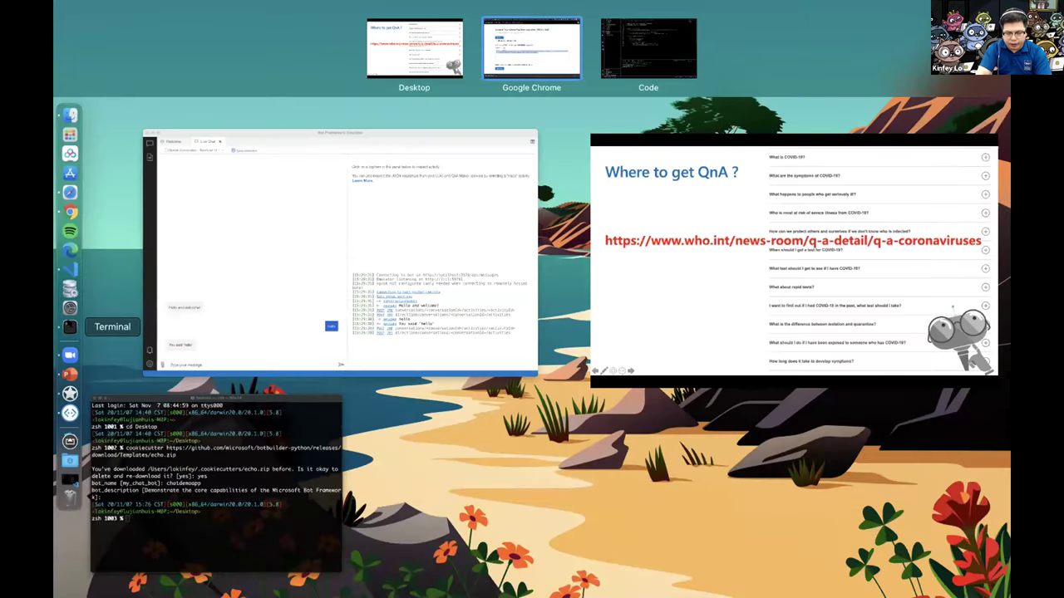
{"action": "left_click", "coordinate": [64, 327]}
{"action": "right_click", "coordinate": [224, 312]}
{"action": "left_click", "coordinate": [247, 335]}
Step: Replace the "<Your question>" placeholder in the Curl request with "rapid test" and run the command
{"action": "key", "text": "Left"}
{"action": "key", "text": "Left"}
{"action": "key", "text": "Left"}
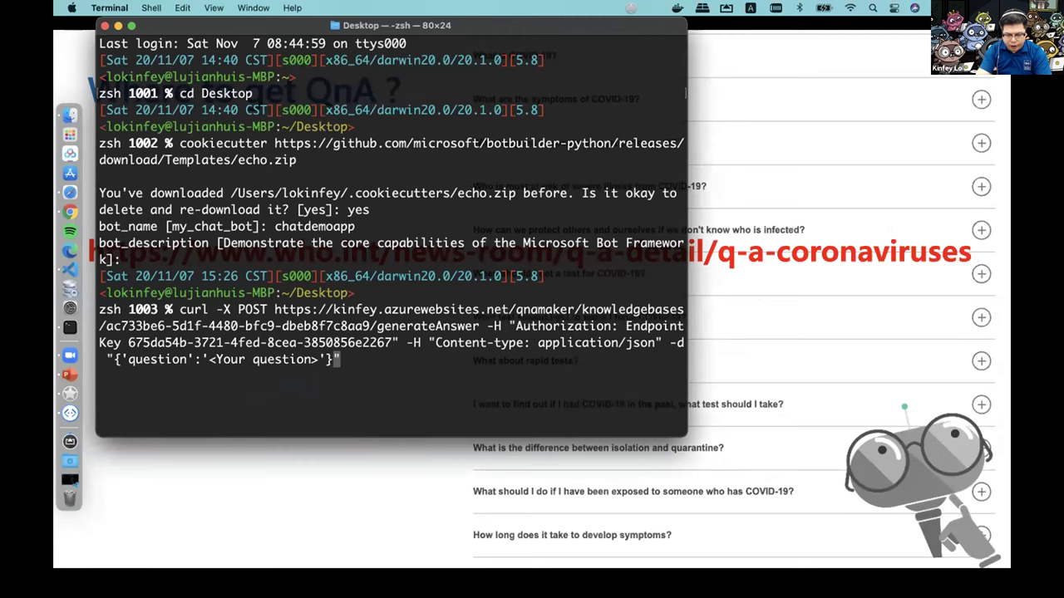
{"action": "key", "text": "BackSpace"}
{"action": "key", "text": "BackSpace"}
{"action": "key", "text": "BackSpace"}
{"action": "key", "text": "BackSpace"}
{"action": "key", "text": "BackSpace"}
{"action": "key", "text": "BackSpace"}
{"action": "key", "text": "BackSpace"}
{"action": "key", "text": "BackSpace"}
{"action": "key", "text": "BackSpace"}
{"action": "key", "text": "BackSpace"}
{"action": "key", "text": "BackSpace"}
{"action": "key", "text": "BackSpace"}
{"action": "key", "text": "BackSpace"}
{"action": "key", "text": "BackSpace"}
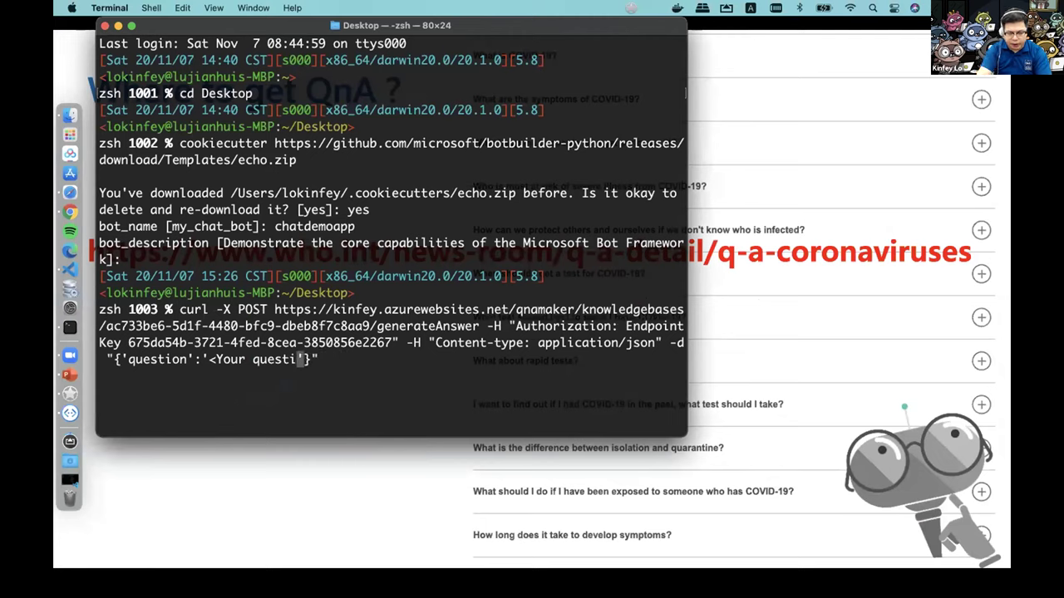
{"action": "key", "text": "BackSpace"}
{"action": "type", "text": "rapo"}
{"action": "key", "text": "BackSpace"}
{"action": "type", "text": "id t"}
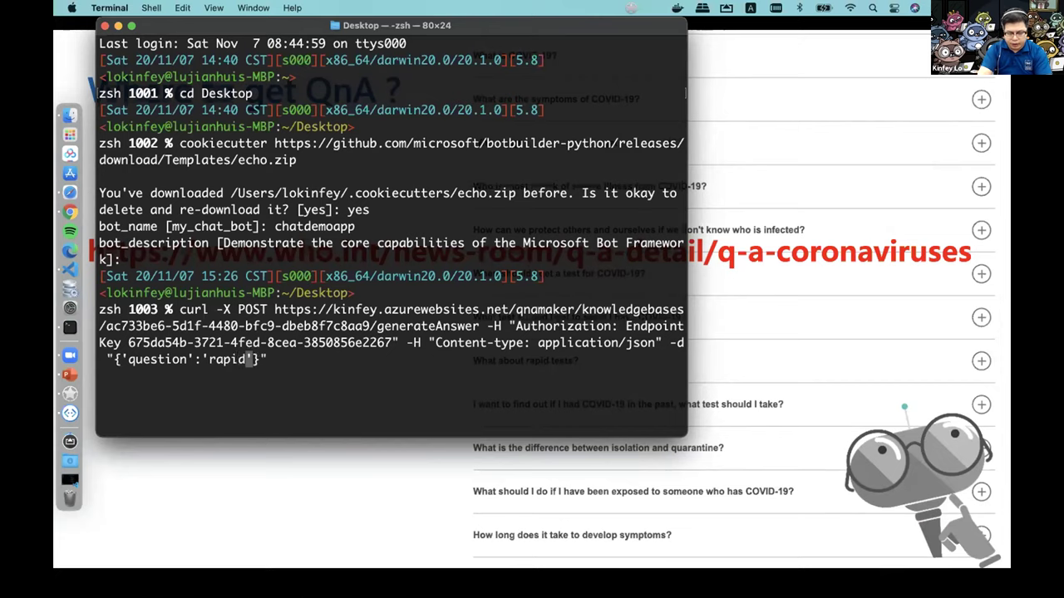
{"action": "type", "text": "est"}
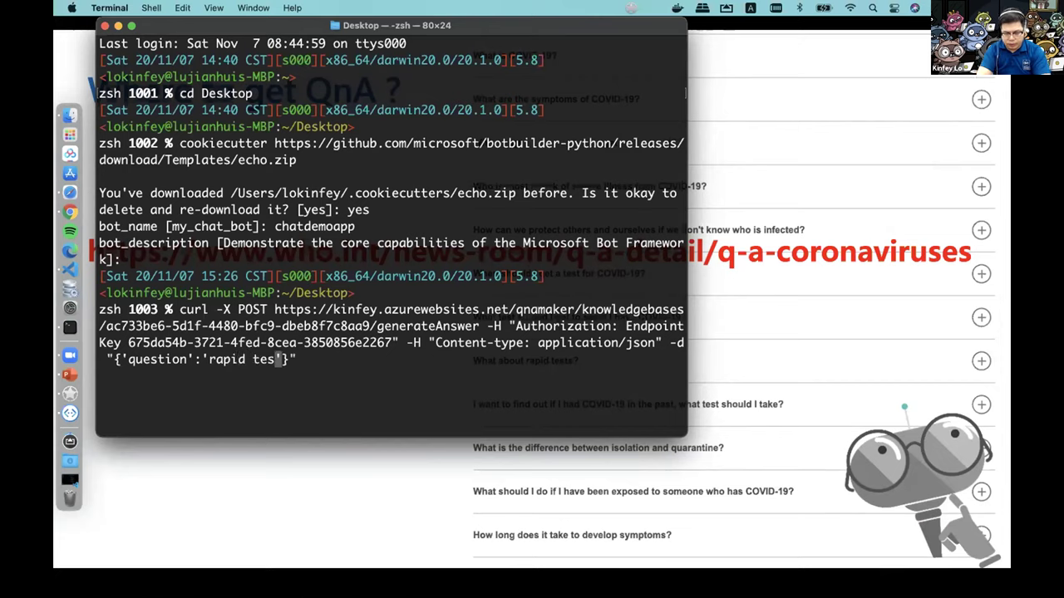
{"action": "key", "text": "Return"}
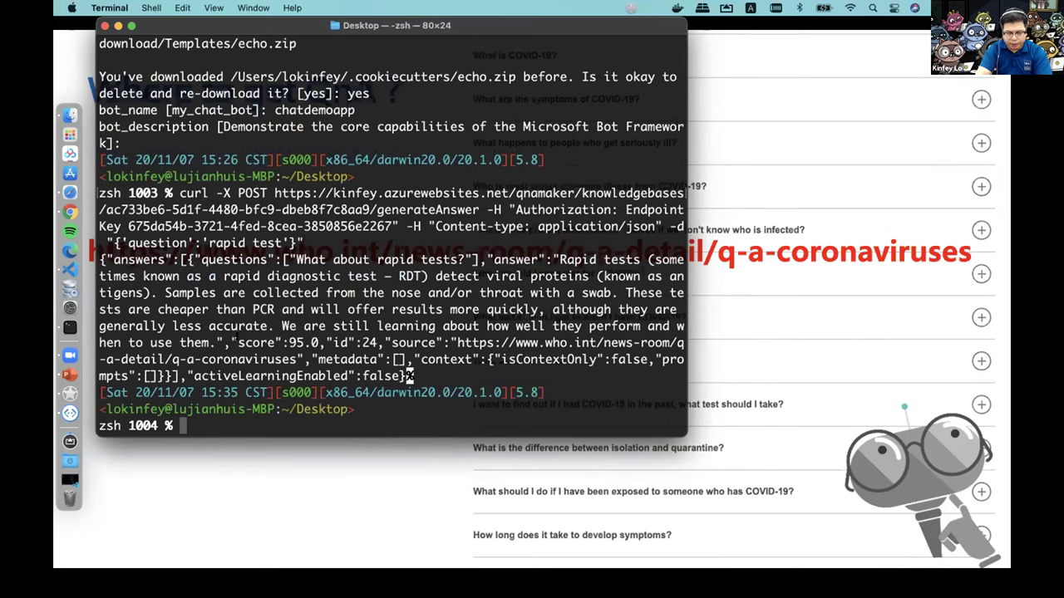
Step: Highlight the score, the source address and the answer text in the JSON response to examine them
{"action": "left_click_drag", "start_coordinate": [239, 343], "coordinate": [274, 342]}
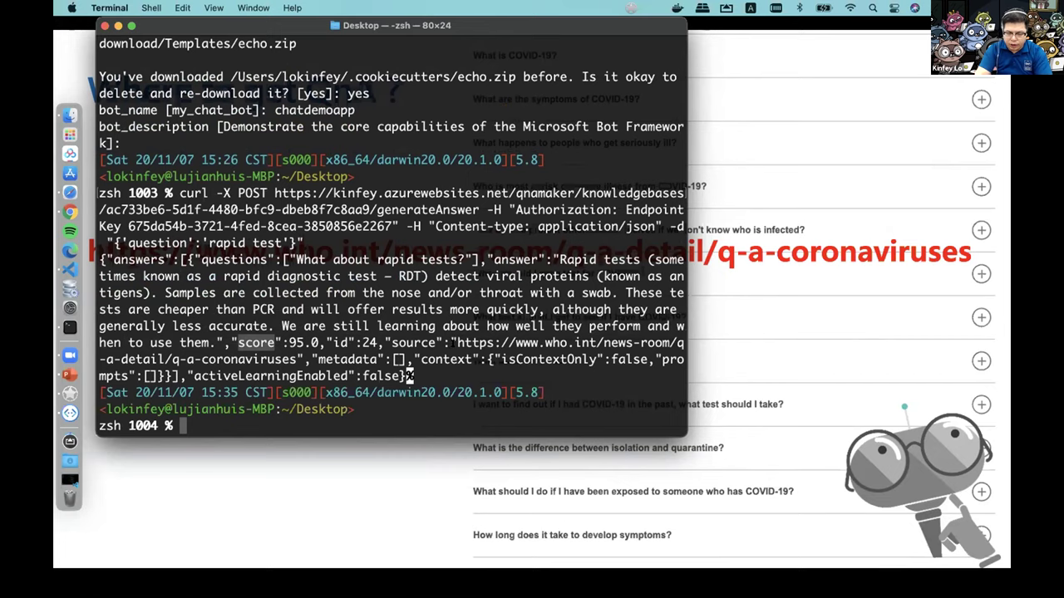
{"action": "left_click_drag", "start_coordinate": [457, 343], "coordinate": [306, 342]}
{"action": "left_click_drag", "start_coordinate": [98, 326], "coordinate": [685, 326]}
{"action": "left_click_drag", "start_coordinate": [457, 342], "coordinate": [223, 242]}
{"action": "left_click", "coordinate": [70, 269]}
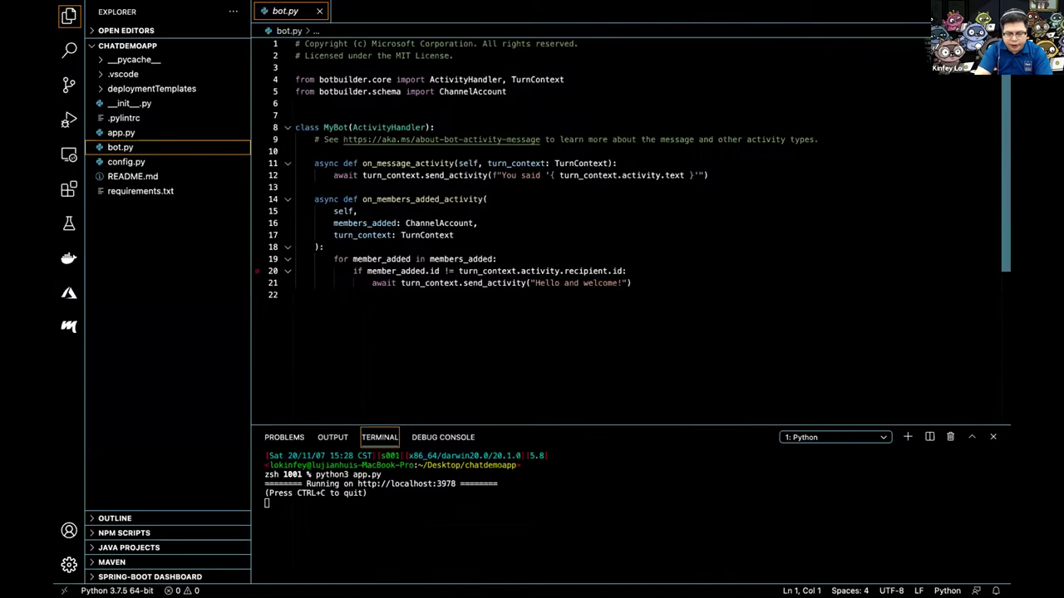
{"action": "key", "text": "ctrl+Up"}
{"action": "key", "text": "ctrl+Up"}
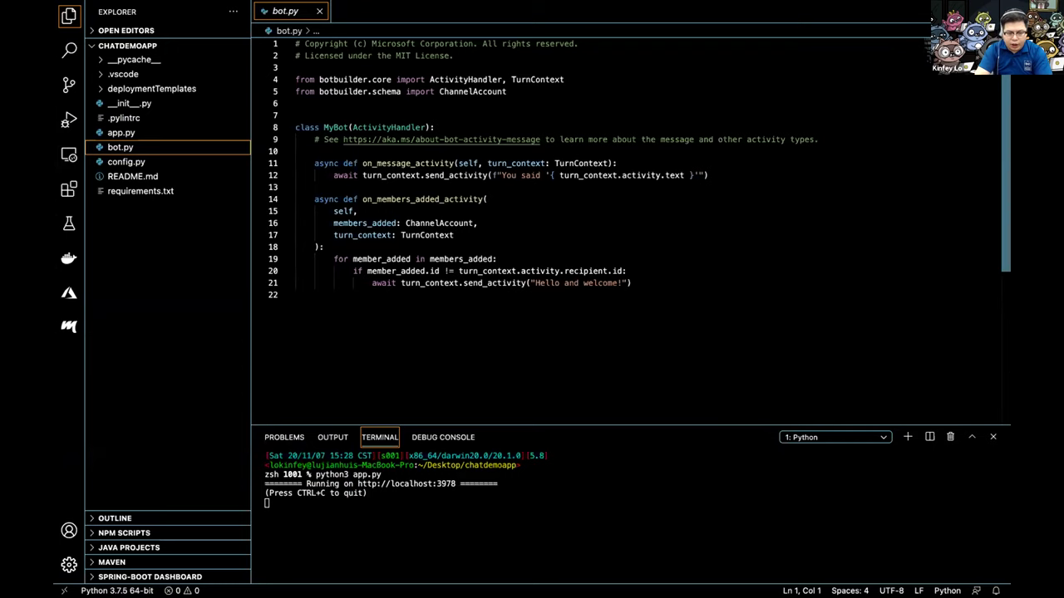
{"action": "left_click", "coordinate": [134, 7]}
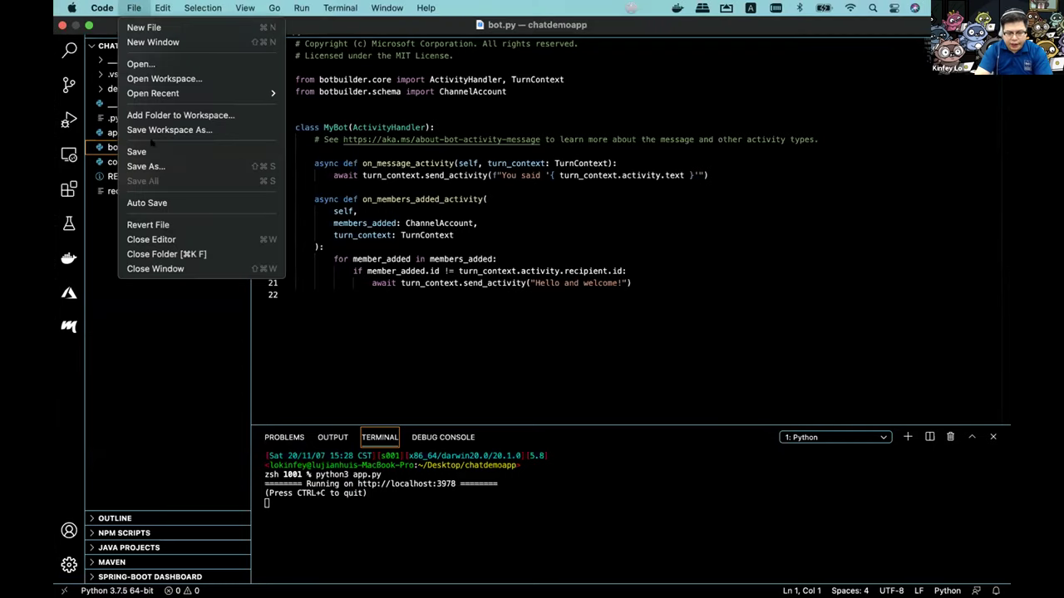
{"action": "key", "text": "Escape"}
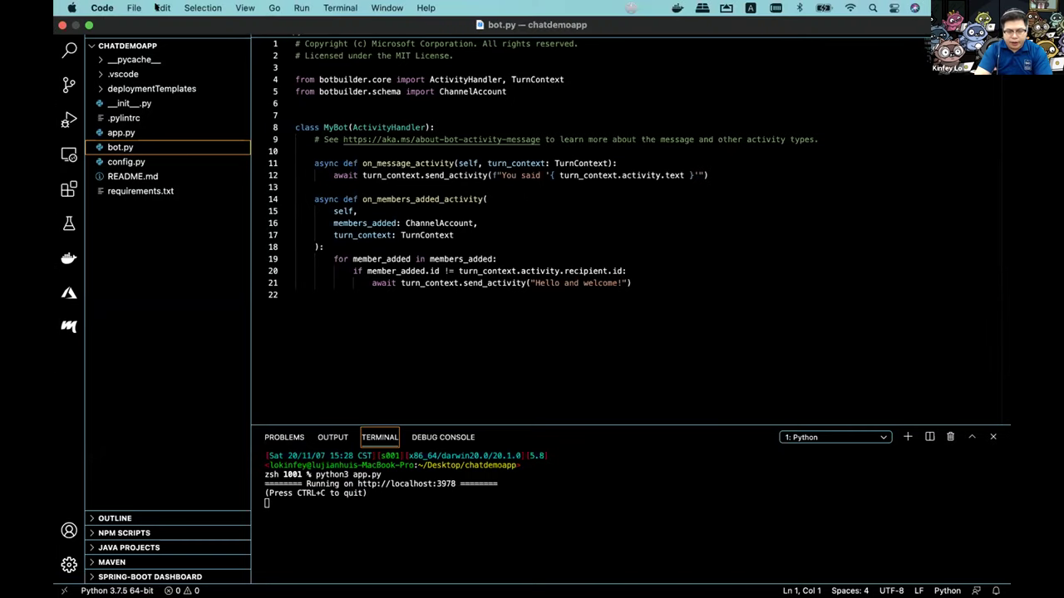
{"action": "left_click", "coordinate": [162, 7]}
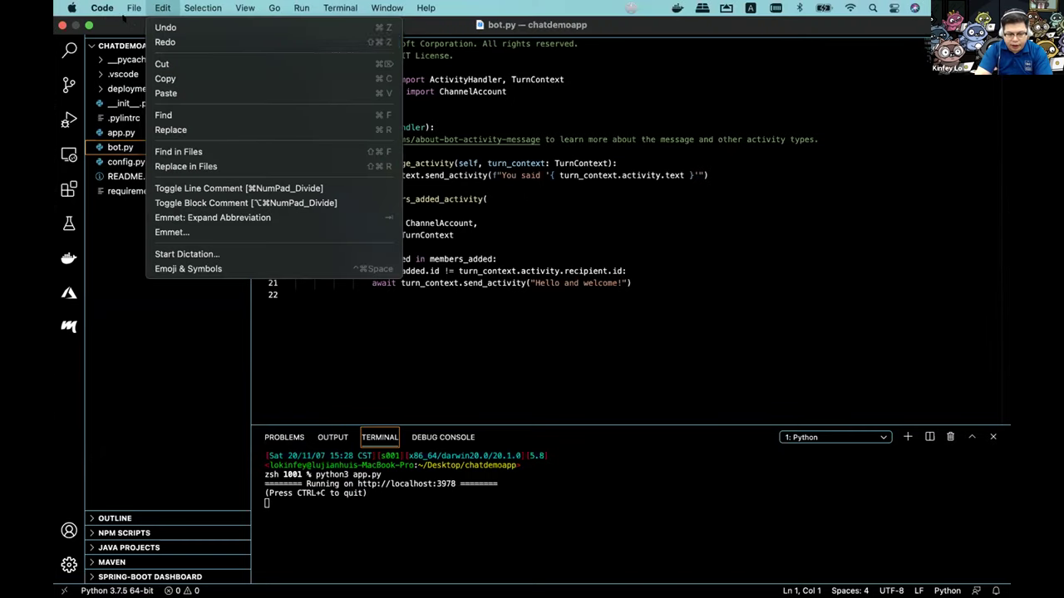
{"action": "mouse_move", "coordinate": [134, 7]}
{"action": "mouse_move", "coordinate": [197, 94]}
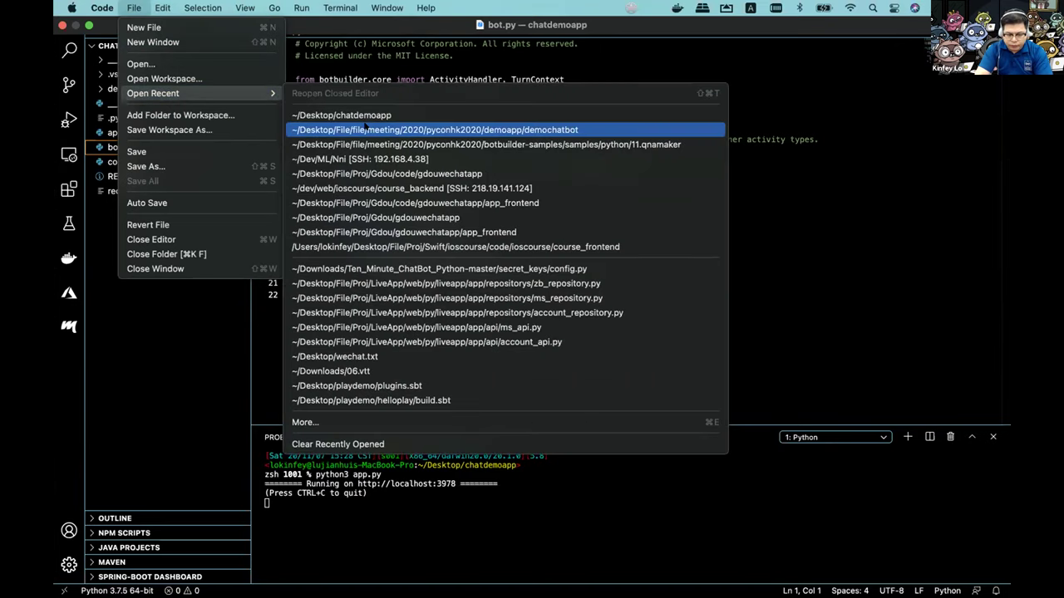
{"action": "key", "text": "ctrl+Up"}
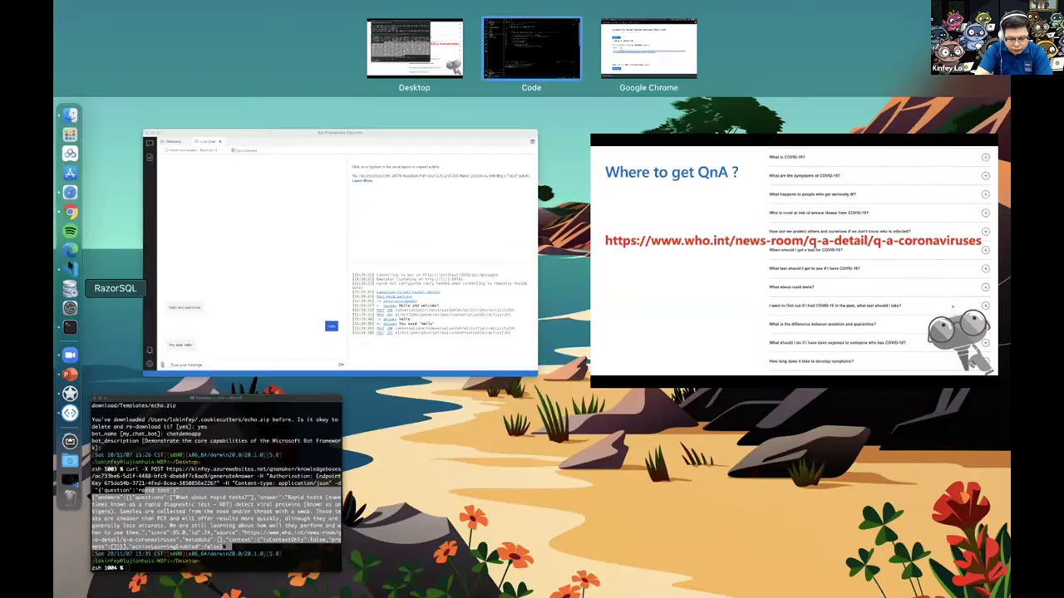
Step: Switch to Visual Studio Code and open the recently used demochatbot project folder
{"action": "left_click", "coordinate": [70, 266]}
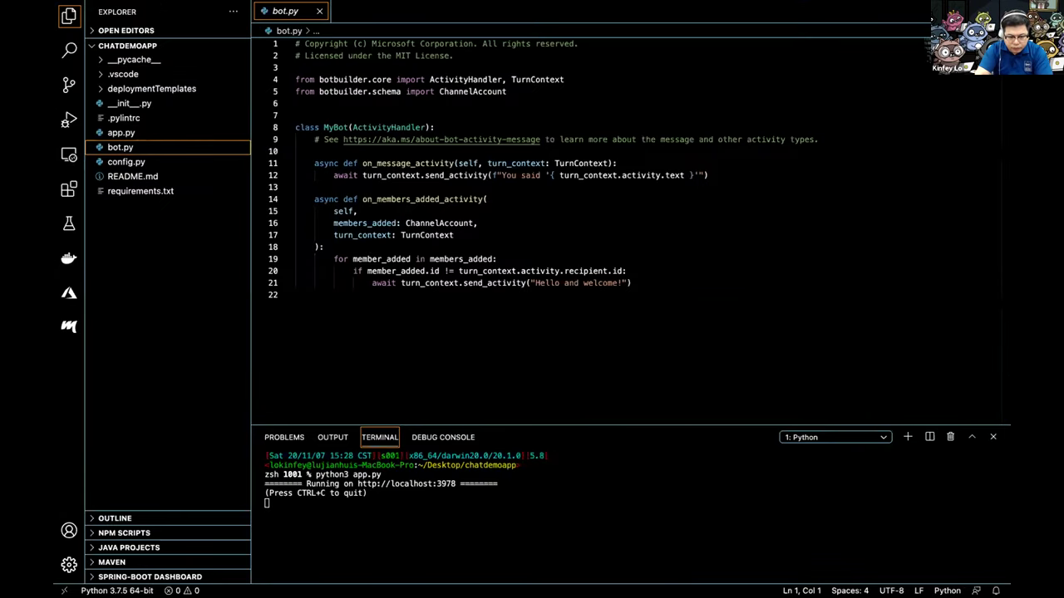
{"action": "left_click", "coordinate": [133, 8]}
{"action": "mouse_move", "coordinate": [166, 93]}
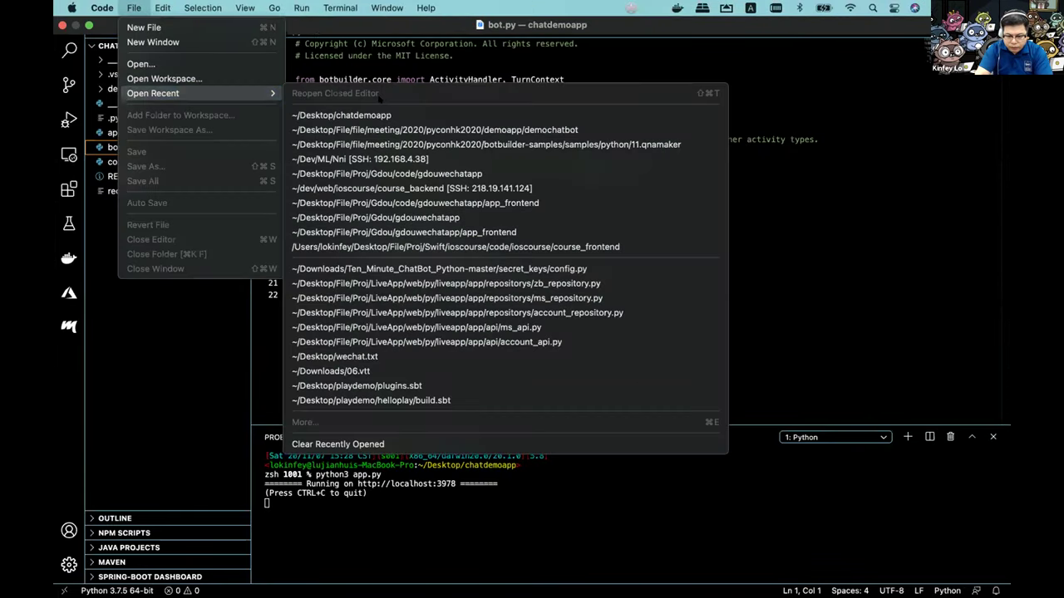
{"action": "left_click", "coordinate": [385, 129]}
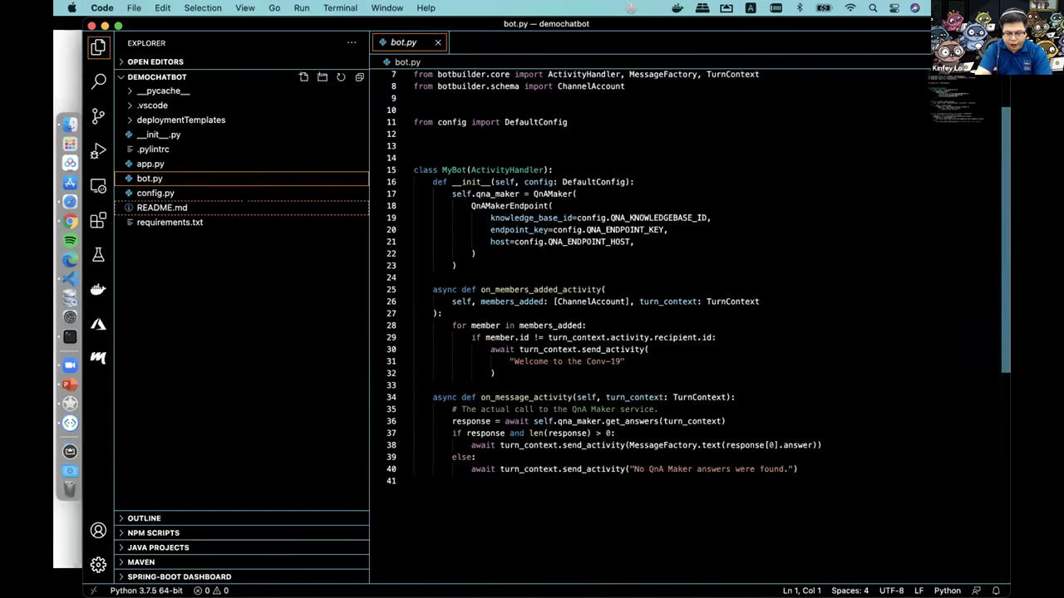
Step: Open config.py and highlight the app ID and password lines, then the three QnA Maker settings, to examine them
{"action": "left_click", "coordinate": [156, 193]}
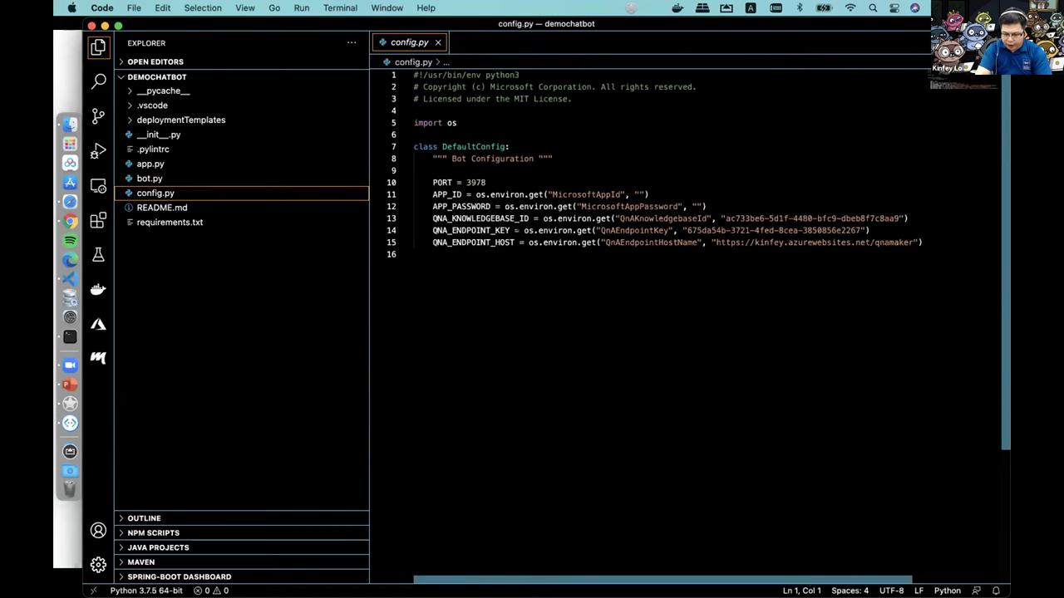
{"action": "left_click_drag", "start_coordinate": [706, 206], "coordinate": [488, 182]}
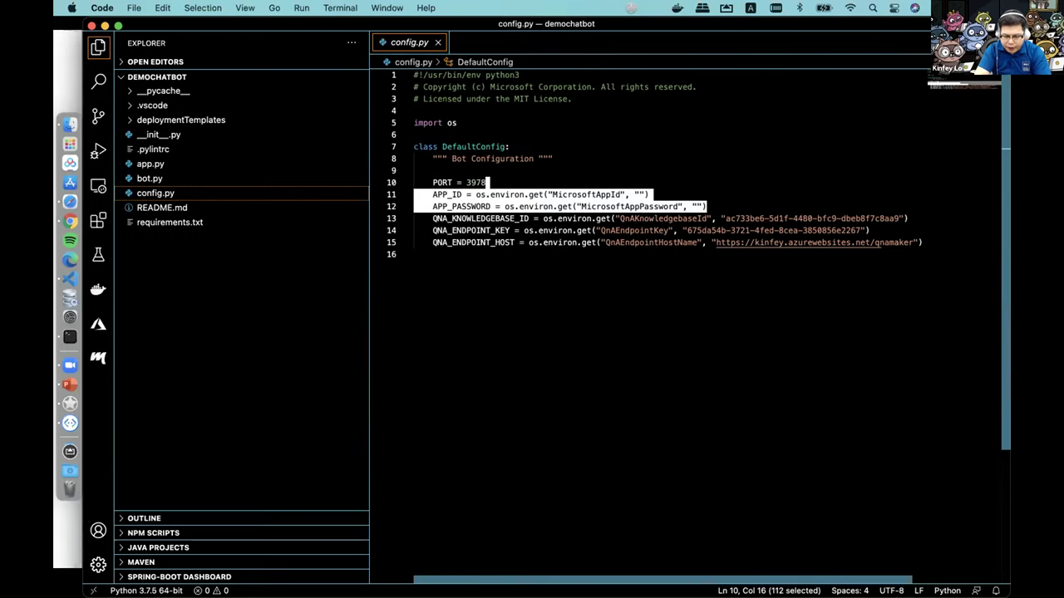
{"action": "left_click", "coordinate": [432, 218]}
{"action": "left_click_drag", "start_coordinate": [432, 219], "coordinate": [919, 243]}
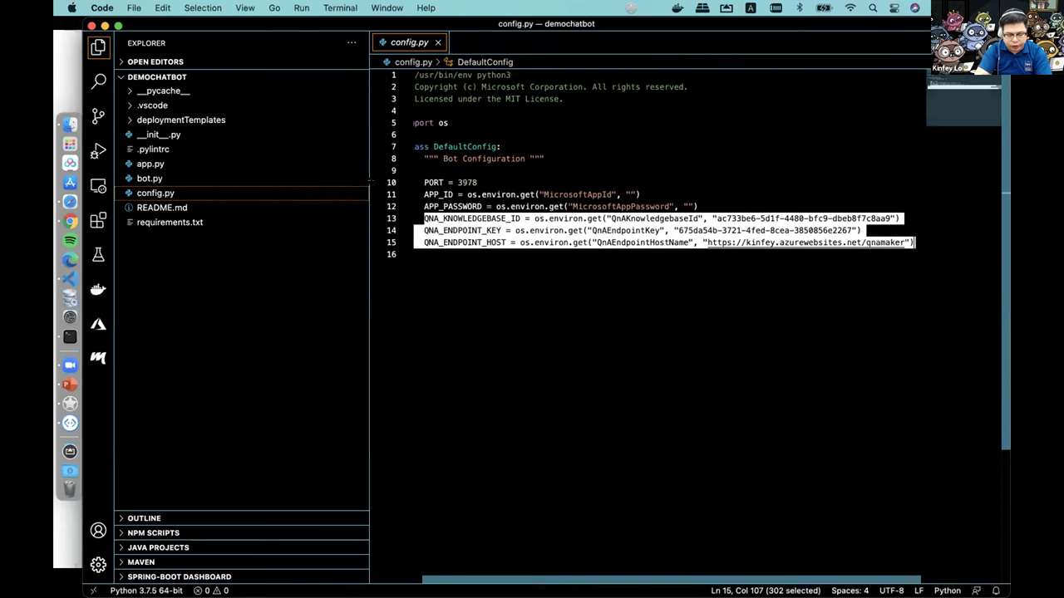
Step: Switch to Chrome, show the Postman version of the knowledge base request and highlight its host address
{"action": "left_click", "coordinate": [67, 220]}
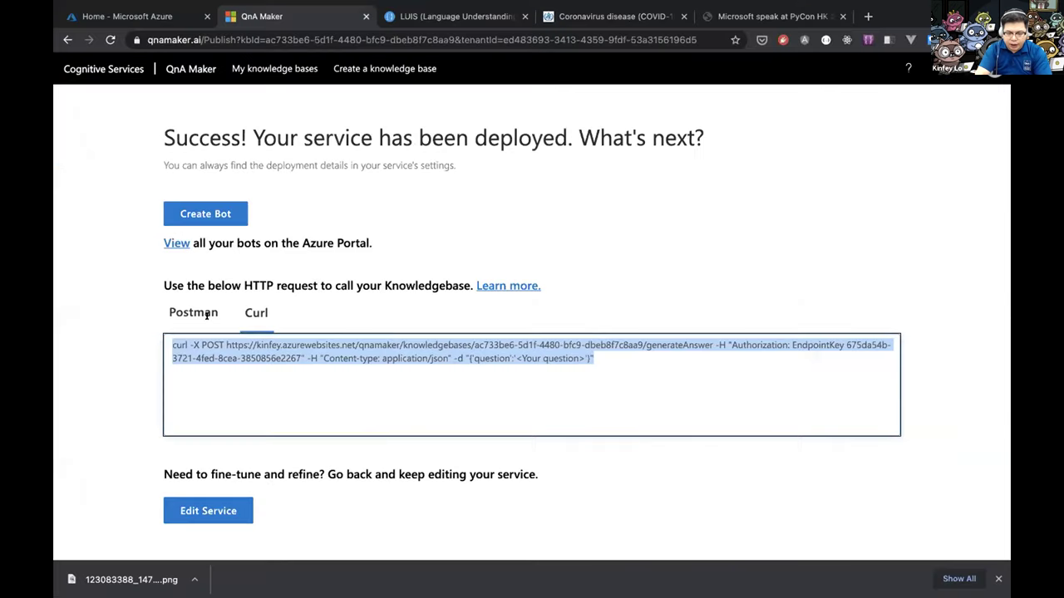
{"action": "left_click", "coordinate": [406, 430]}
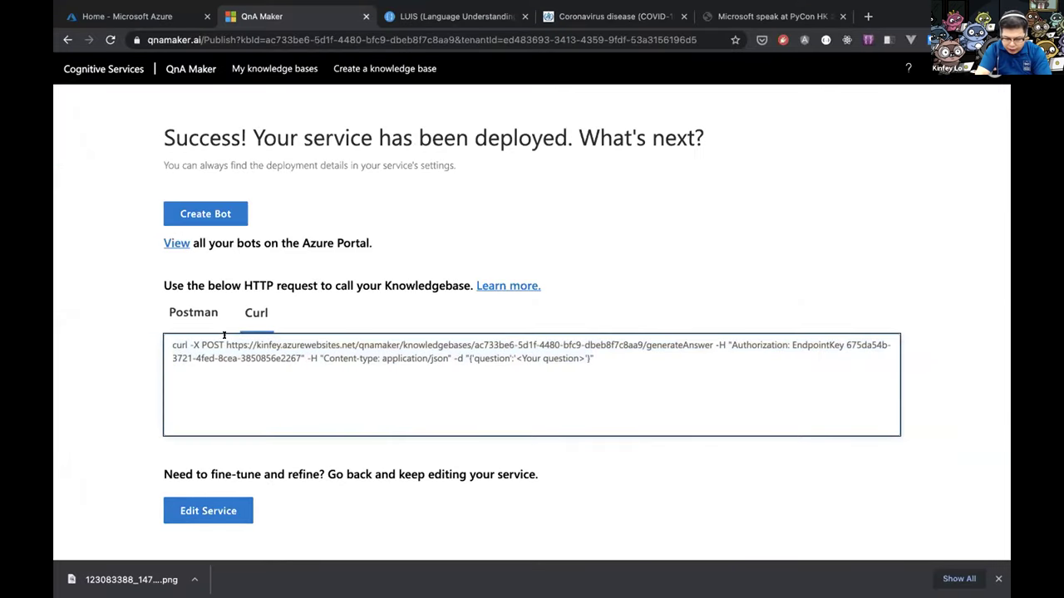
{"action": "left_click_drag", "start_coordinate": [224, 344], "coordinate": [317, 358]}
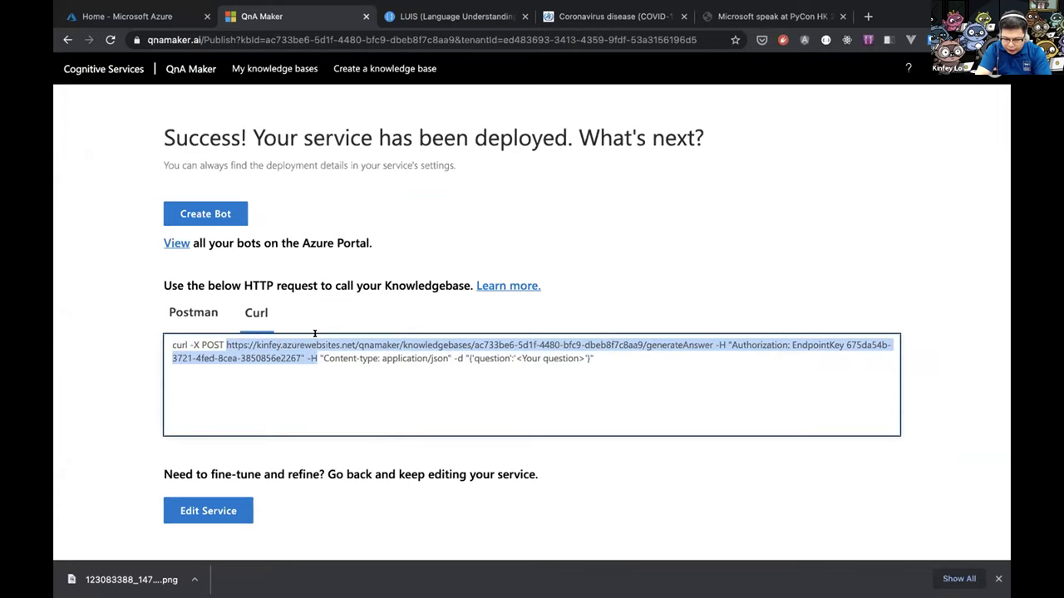
{"action": "left_click", "coordinate": [193, 321]}
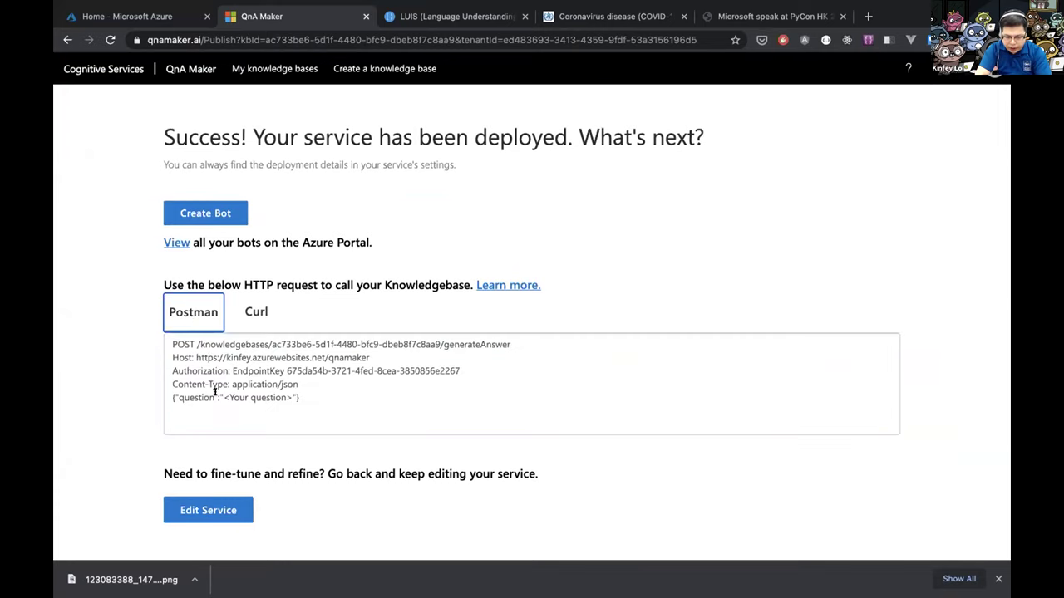
{"action": "left_click_drag", "start_coordinate": [195, 357], "coordinate": [367, 349]}
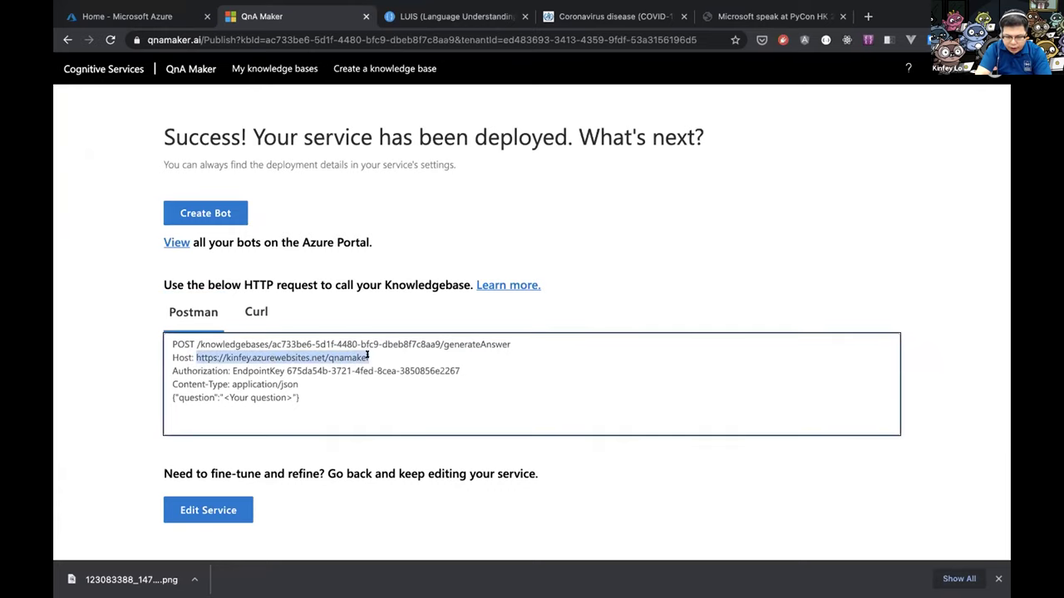
Step: Return to Visual Studio Code and highlight the QNA_ENDPOINT_HOST and QNA_ENDPOINT_KEY settings in config.py
{"action": "key", "text": "ctrl+Up"}
{"action": "left_click", "coordinate": [637, 241]}
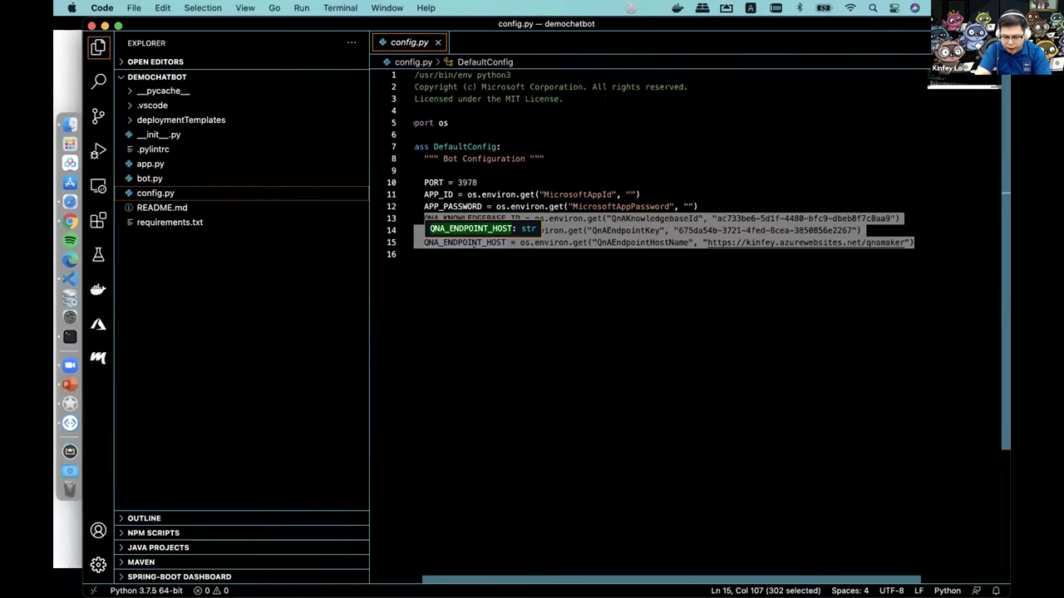
{"action": "left_click", "coordinate": [474, 243]}
{"action": "double_click", "coordinate": [473, 242]}
{"action": "double_click", "coordinate": [482, 230]}
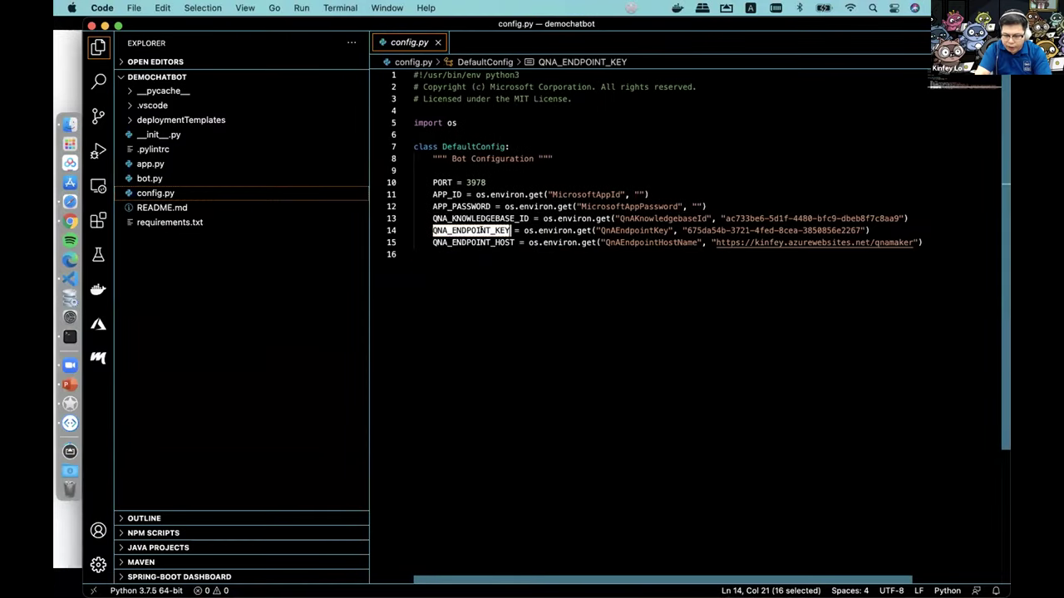
Step: Switch back to Chrome and highlight the endpoint key and the knowledge base ID in the Postman request
{"action": "key", "text": "ctrl+Up"}
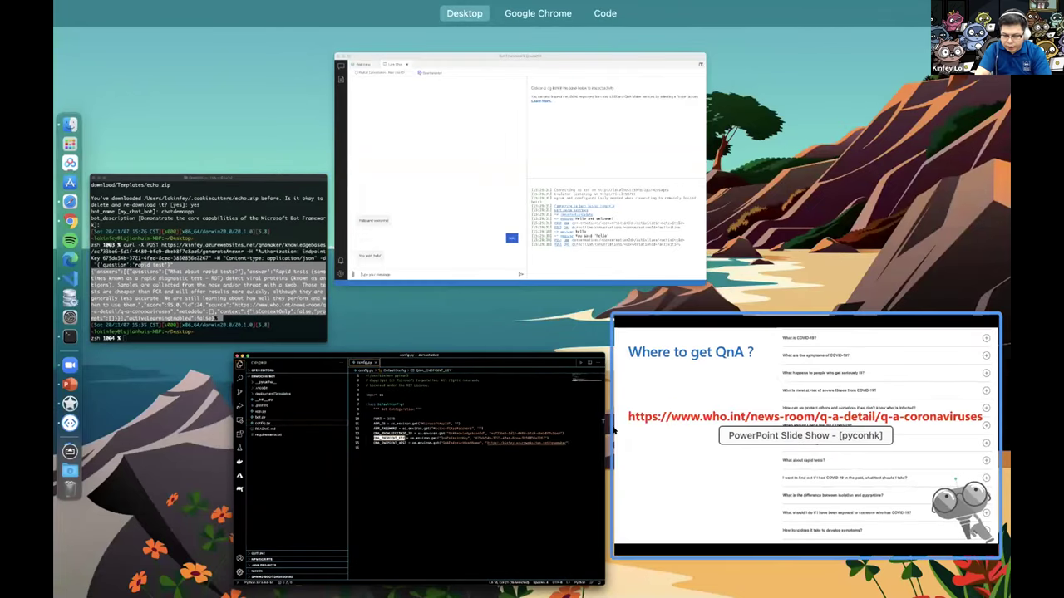
{"action": "mouse_move", "coordinate": [527, 14]}
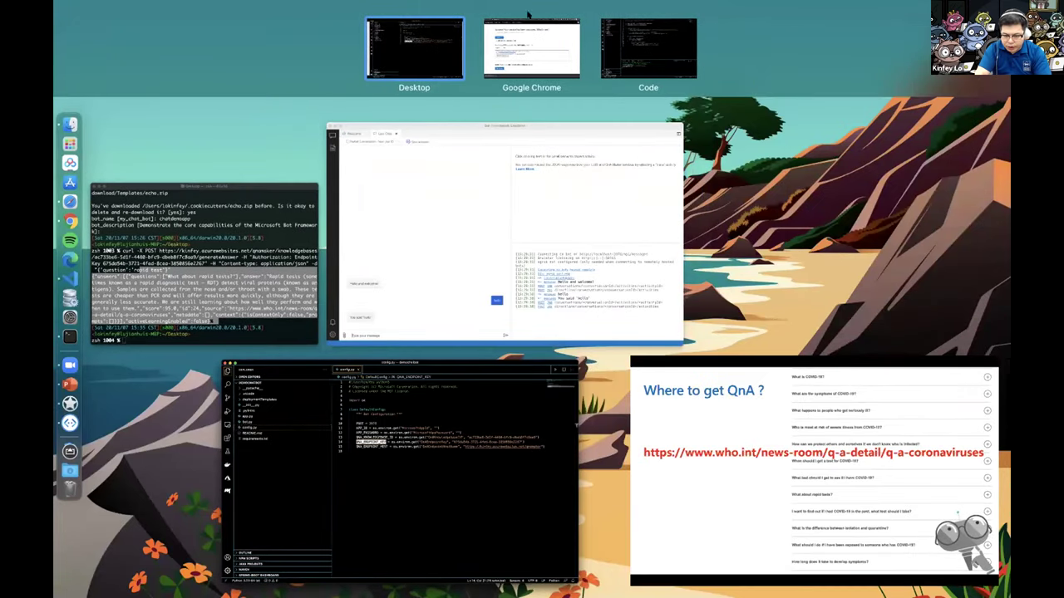
{"action": "left_click", "coordinate": [530, 46]}
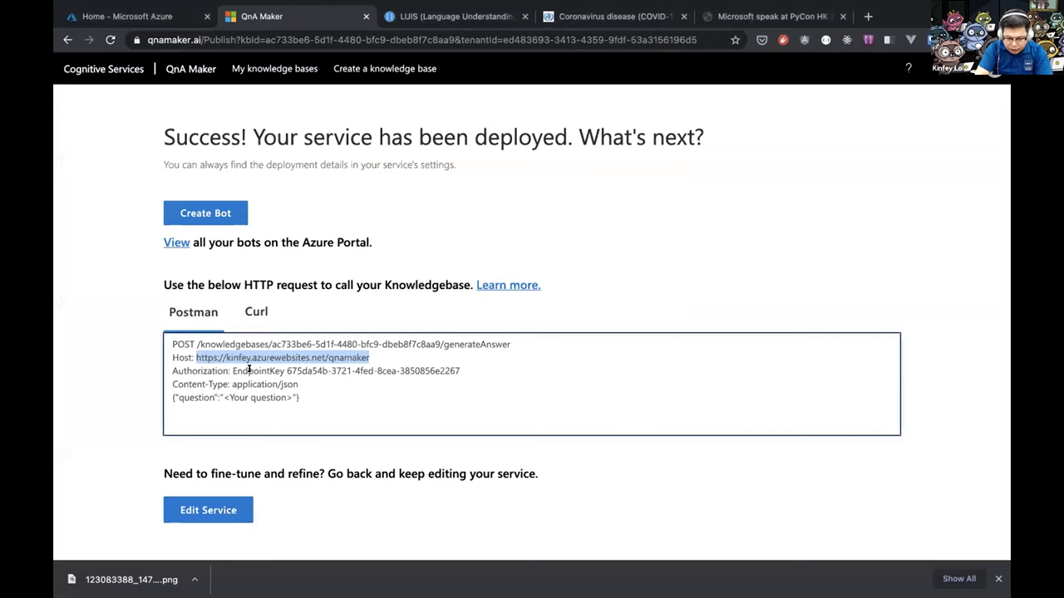
{"action": "left_click_drag", "start_coordinate": [285, 371], "coordinate": [481, 367]}
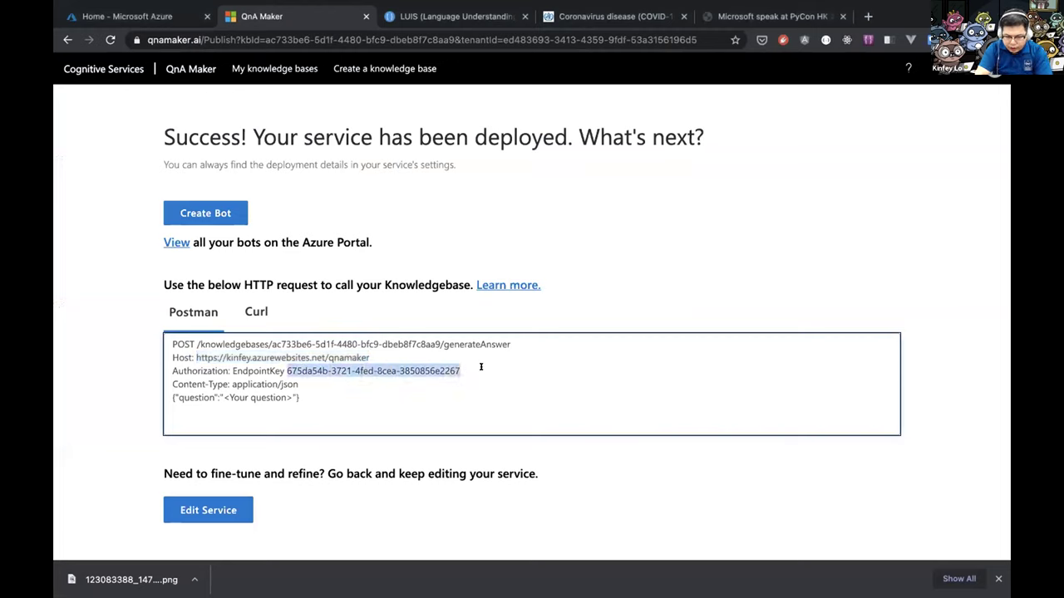
{"action": "left_click_drag", "start_coordinate": [270, 341], "coordinate": [440, 336]}
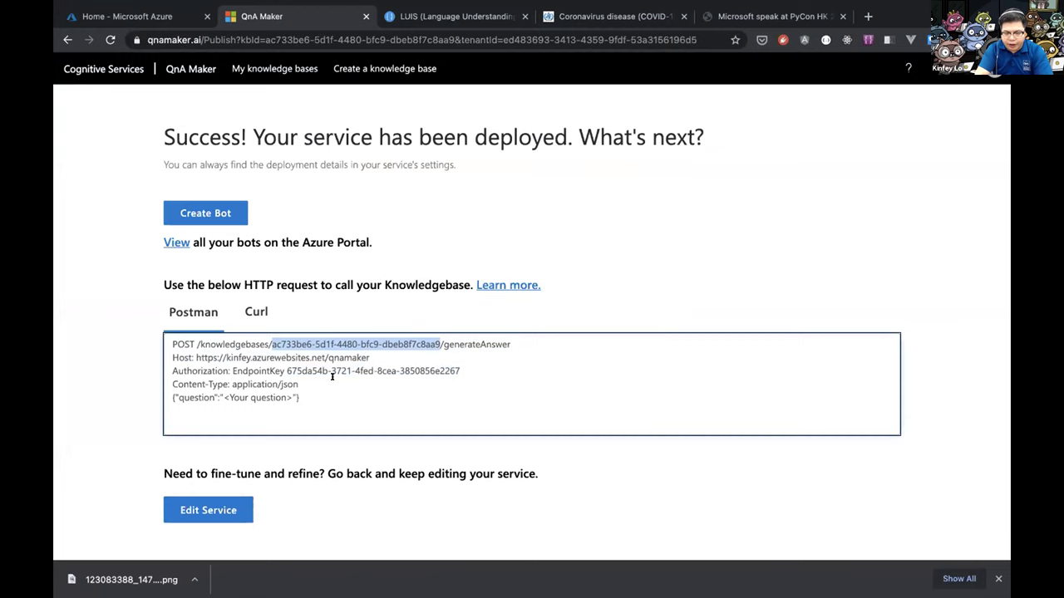
Step: Return to Visual Studio Code, open bot.py and highlight the on_message_activity code that gets and sends QnA Maker answers
{"action": "key", "text": "ctrl+Up"}
{"action": "left_click", "coordinate": [637, 249]}
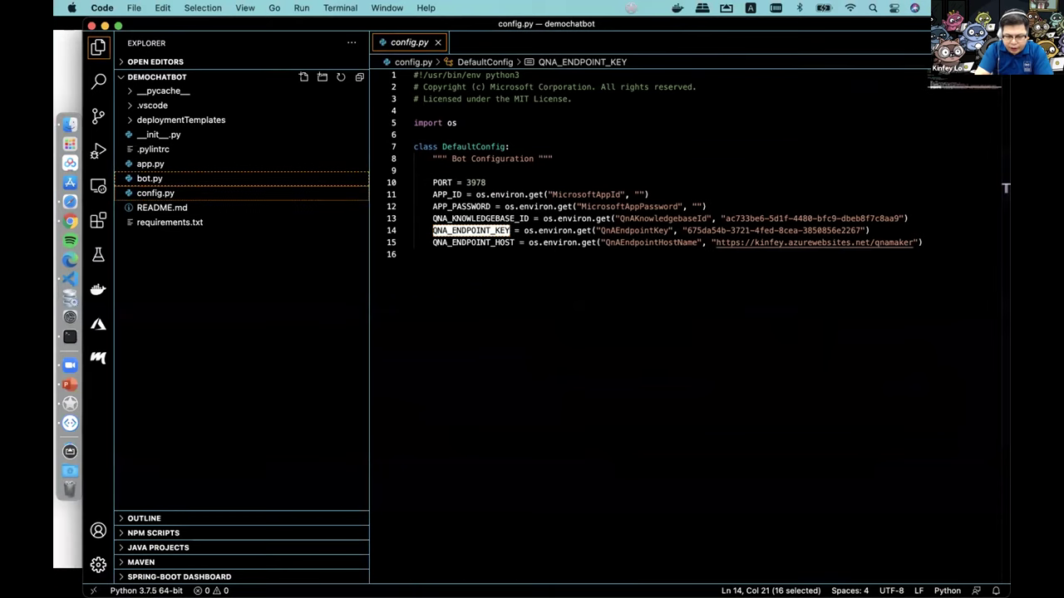
{"action": "left_click", "coordinate": [150, 178]}
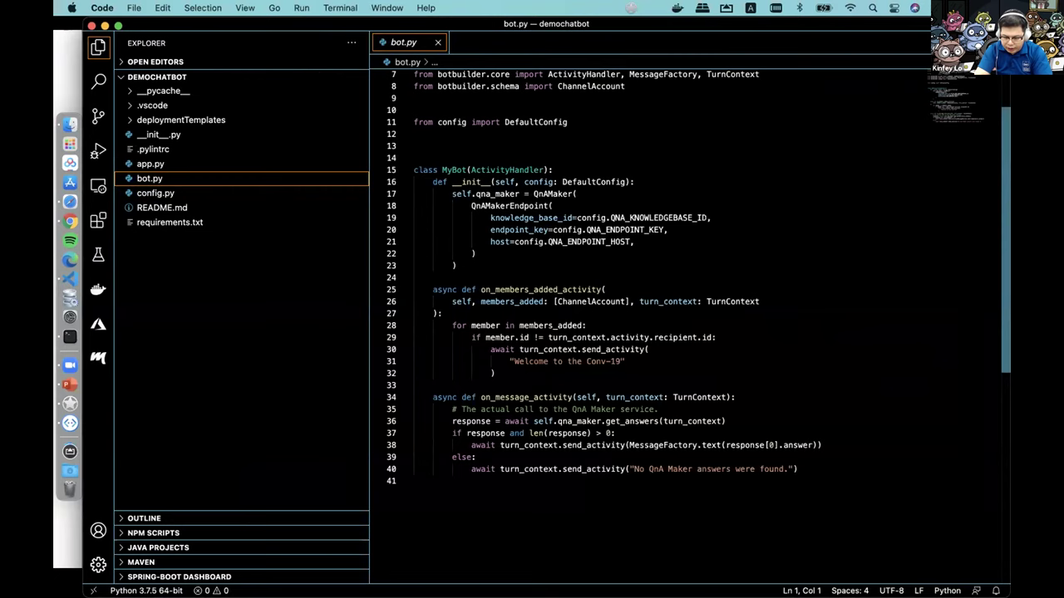
{"action": "left_click_drag", "start_coordinate": [476, 457], "coordinate": [515, 398]}
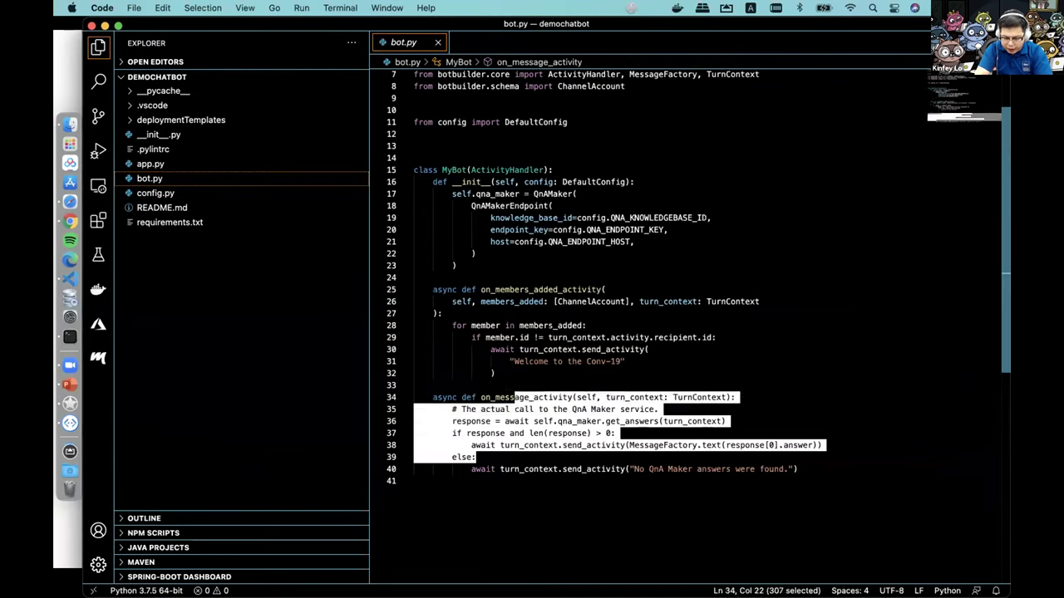
{"action": "left_click_drag", "start_coordinate": [798, 468], "coordinate": [415, 398]}
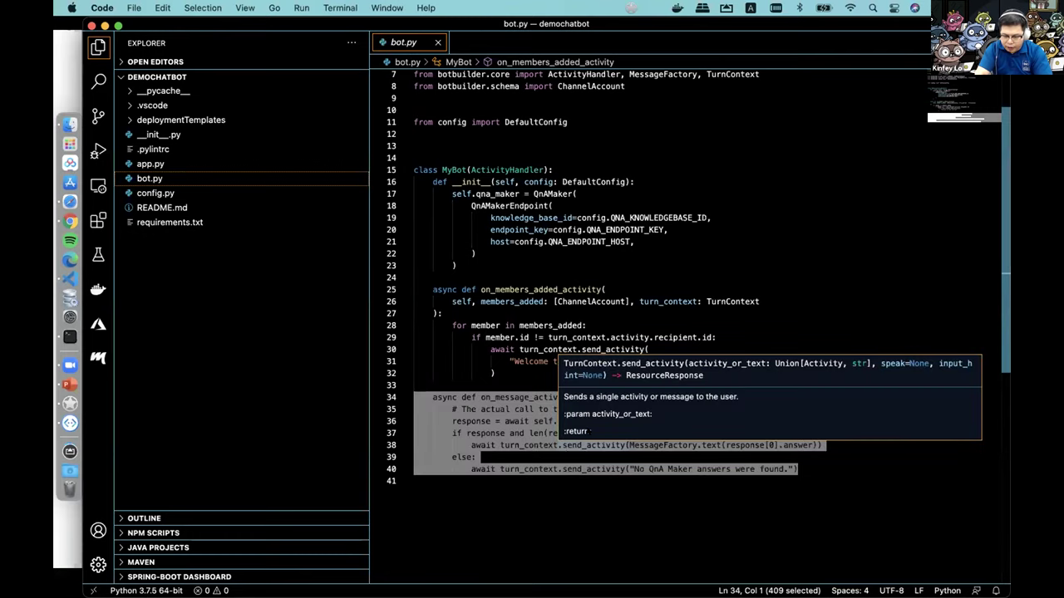
{"action": "left_click", "coordinate": [522, 446]}
{"action": "left_click_drag", "start_coordinate": [534, 421], "coordinate": [477, 457]}
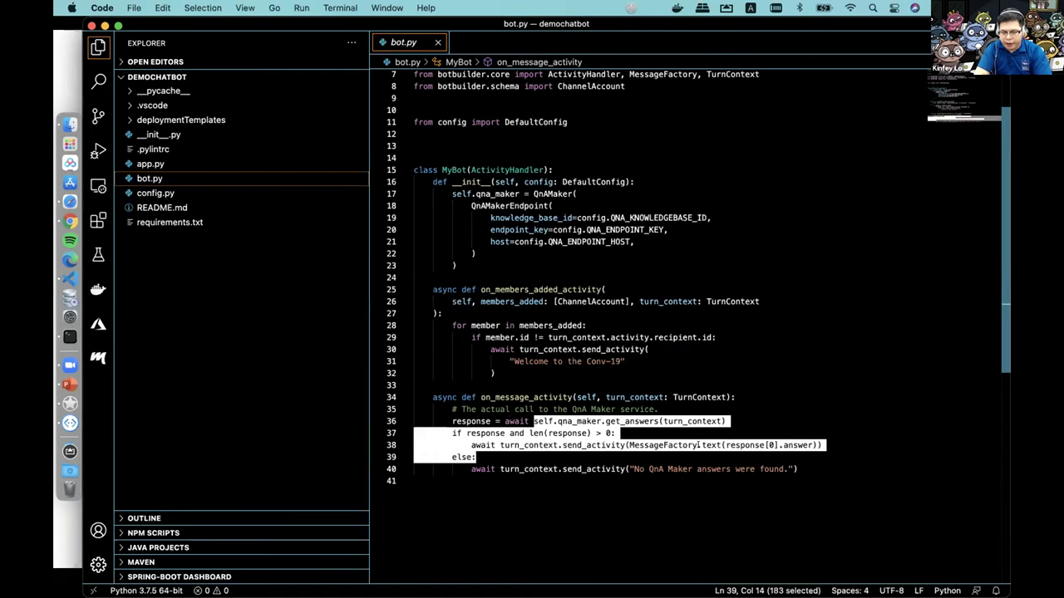
{"action": "left_click_drag", "start_coordinate": [797, 469], "coordinate": [661, 409]}
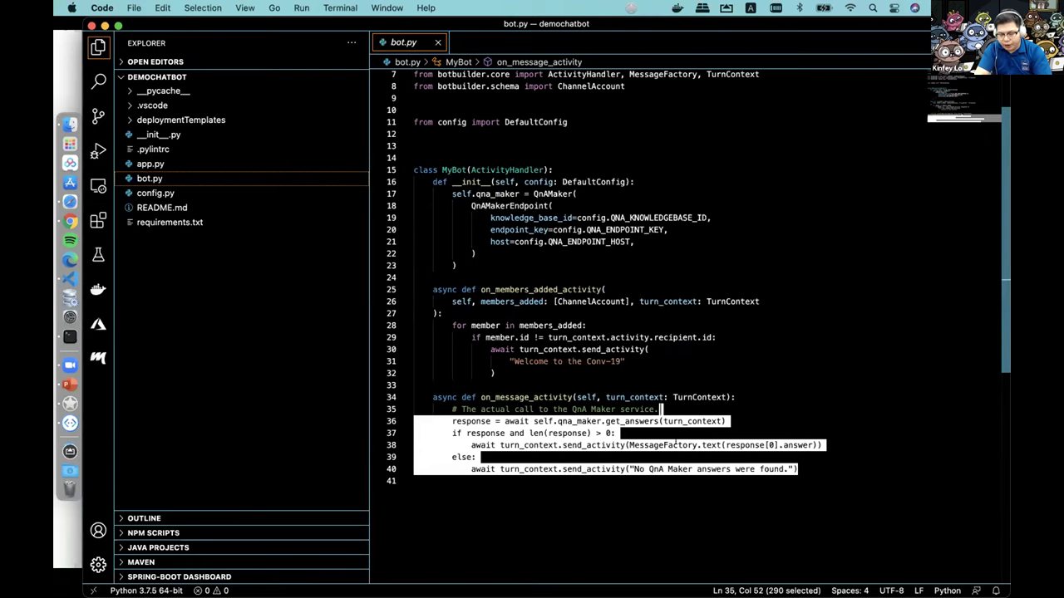
{"action": "left_click", "coordinate": [681, 445]}
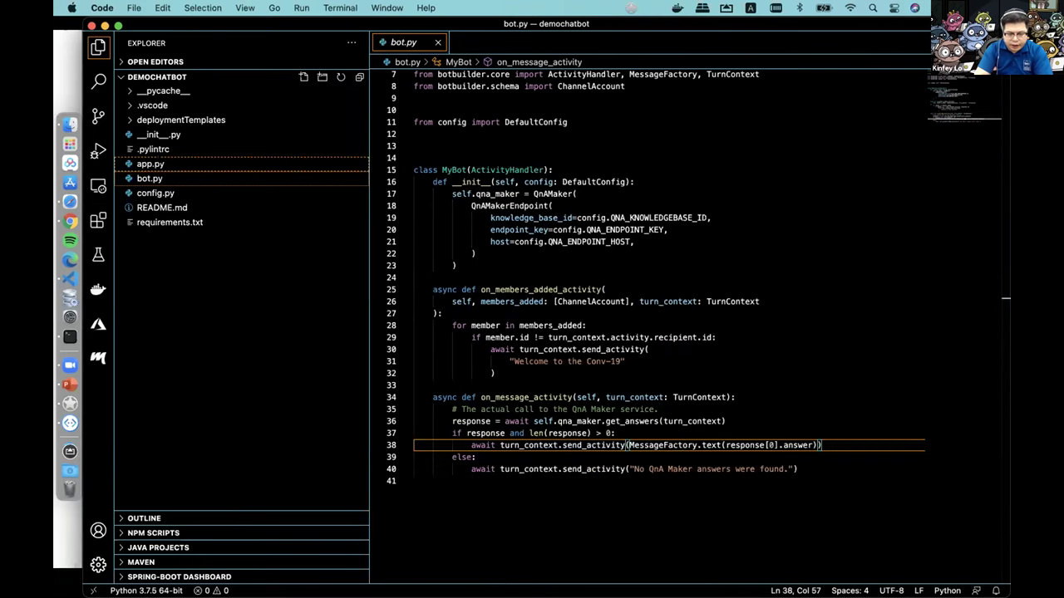
Step: Open app.py and highlight the line "BOT = MyBot(CONFIG)" that creates the bot
{"action": "left_click", "coordinate": [150, 164]}
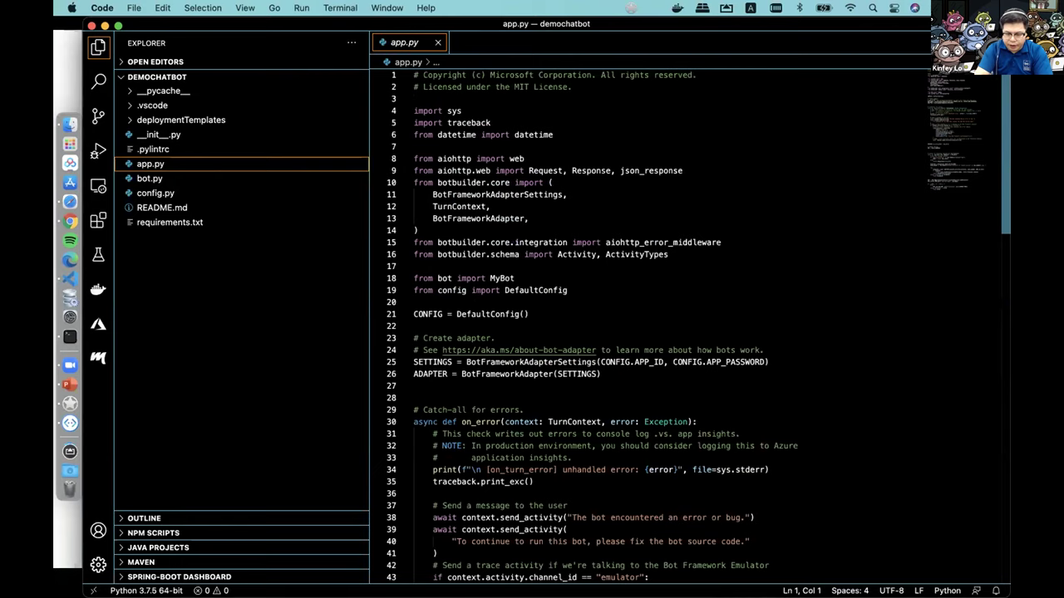
{"action": "mouse_move", "coordinate": [488, 314]}
{"action": "scroll", "coordinate": [483, 409], "scroll_direction": "down", "scroll_amount": 10}
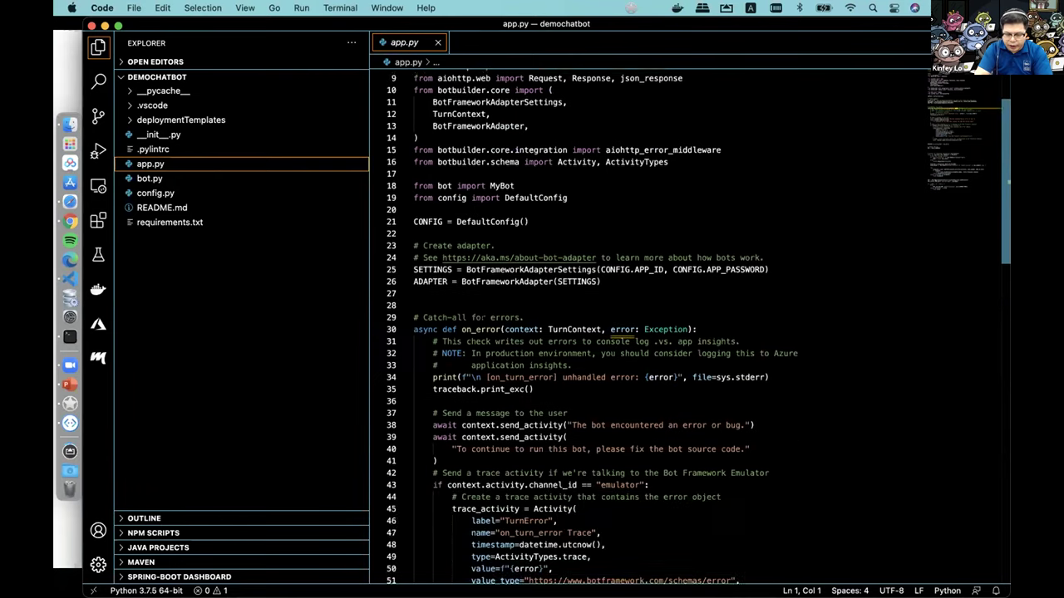
{"action": "triple_click", "coordinate": [474, 323]}
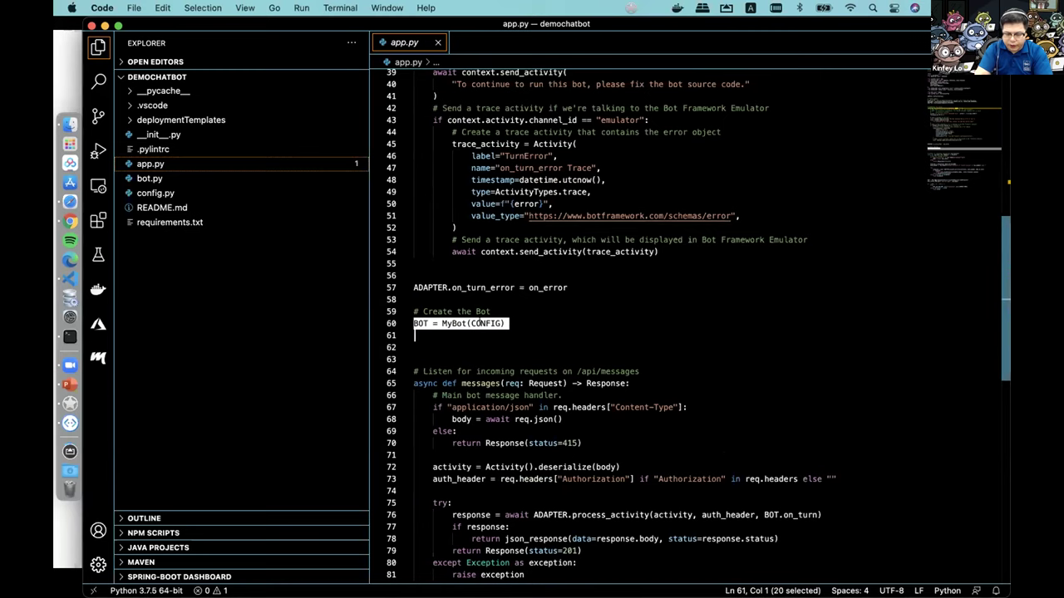
Step: Review the rest of app.py and open a new terminal in the demochatbot project
{"action": "scroll", "coordinate": [582, 333], "scroll_direction": "down", "scroll_amount": 1}
{"action": "scroll", "coordinate": [648, 325], "scroll_direction": "down", "scroll_amount": 4}
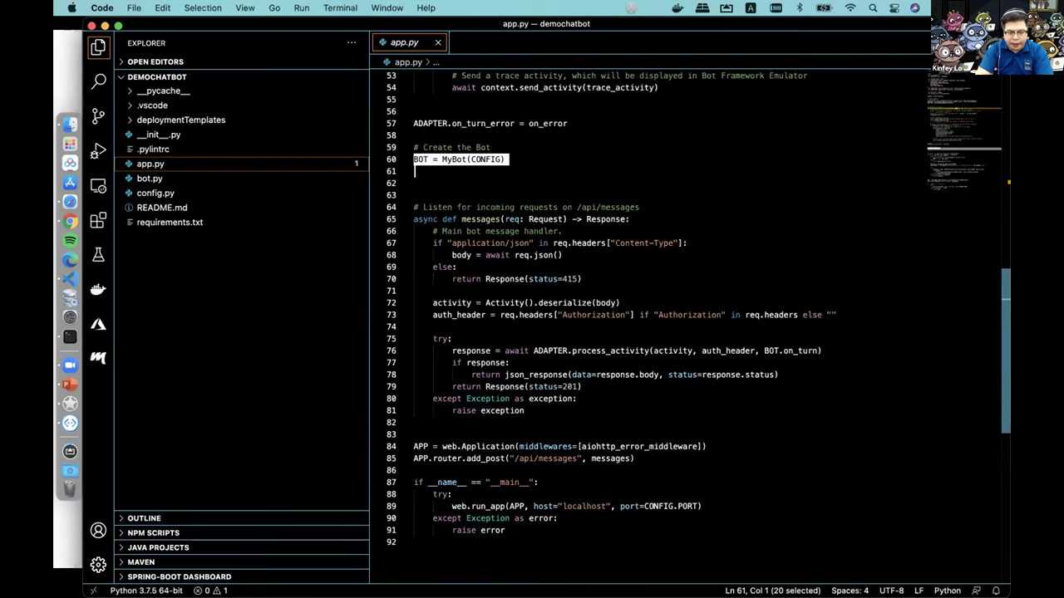
{"action": "left_click", "coordinate": [339, 8]}
{"action": "left_click", "coordinate": [363, 27]}
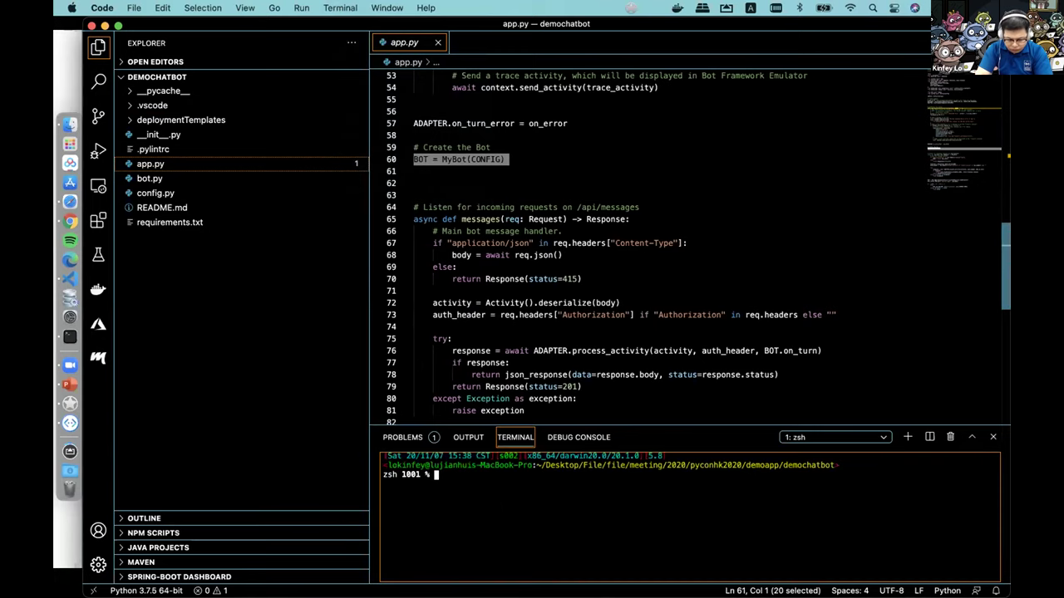
Step: Switch to the chatdemoapp window, stop its running bot server and return to the demochatbot window
{"action": "left_click", "coordinate": [69, 277]}
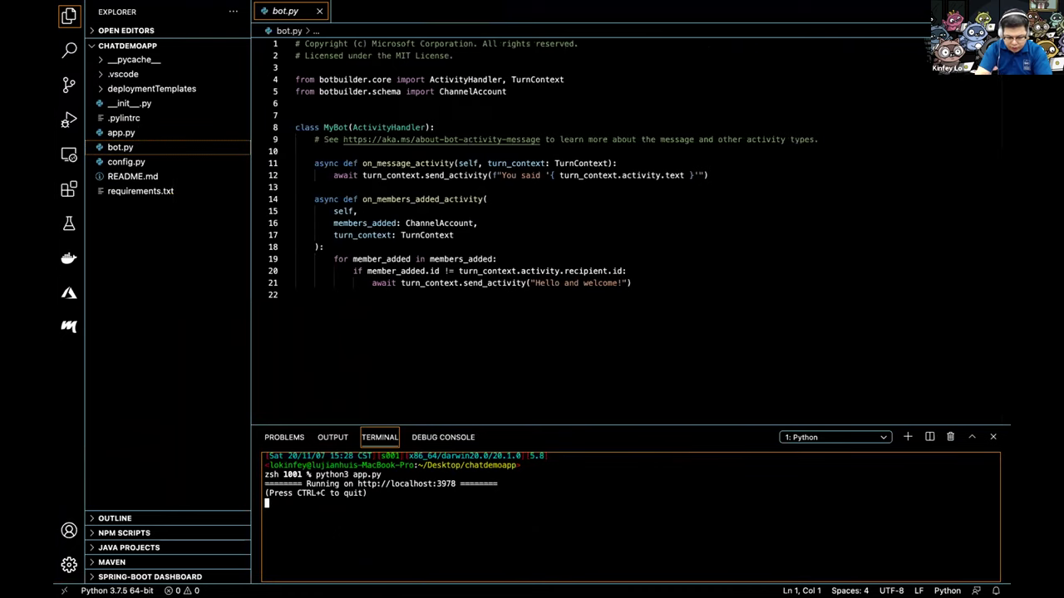
{"action": "key", "text": "ctrl+c"}
{"action": "key", "text": "ctrl+Up"}
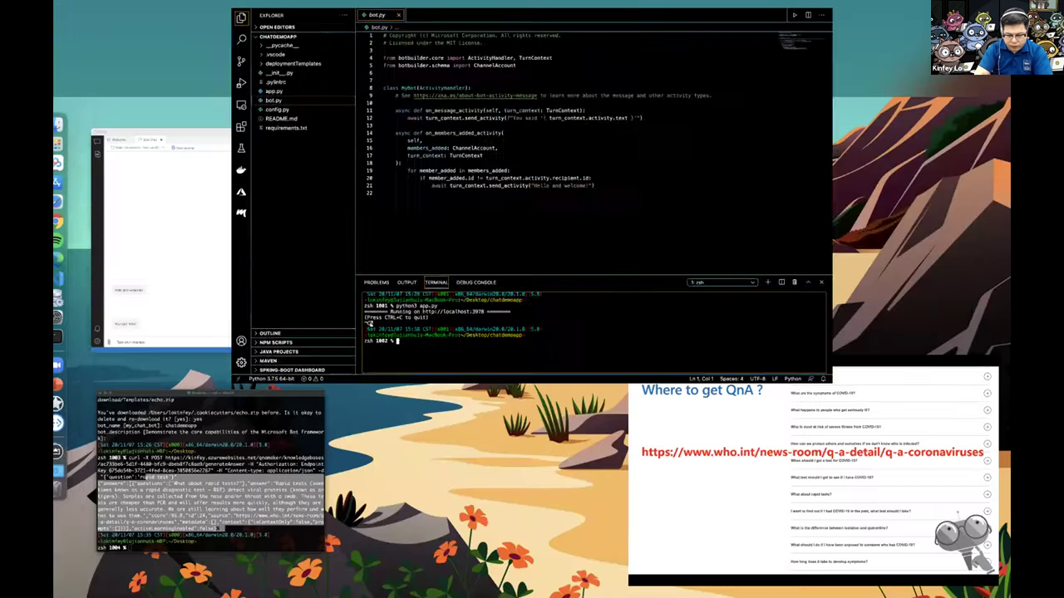
{"action": "key", "text": "ctrl+Up"}
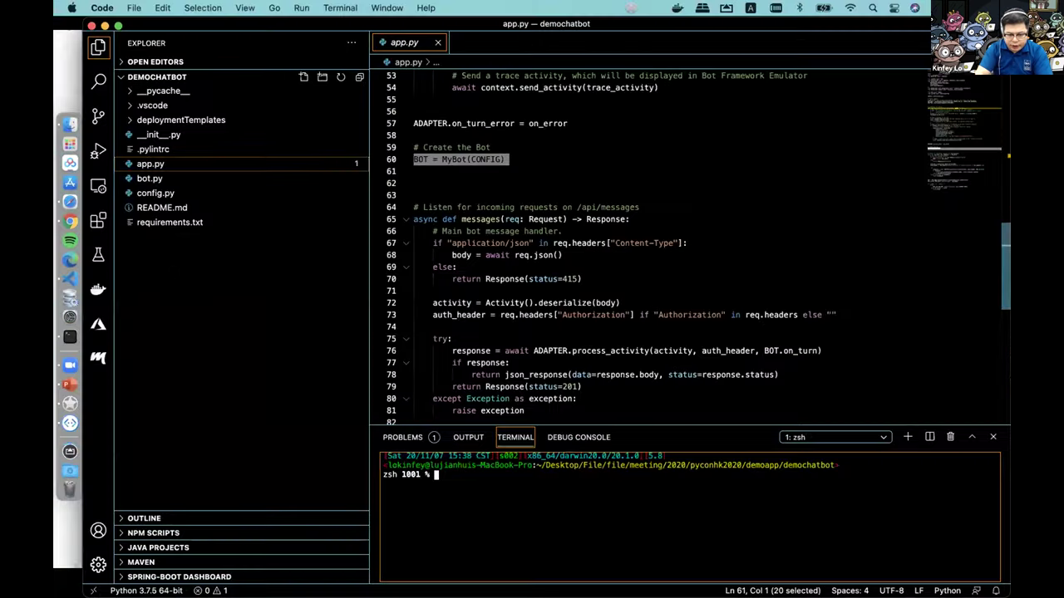
Step: Run app.py in the debugger with the Python File configuration
{"action": "left_click", "coordinate": [97, 153]}
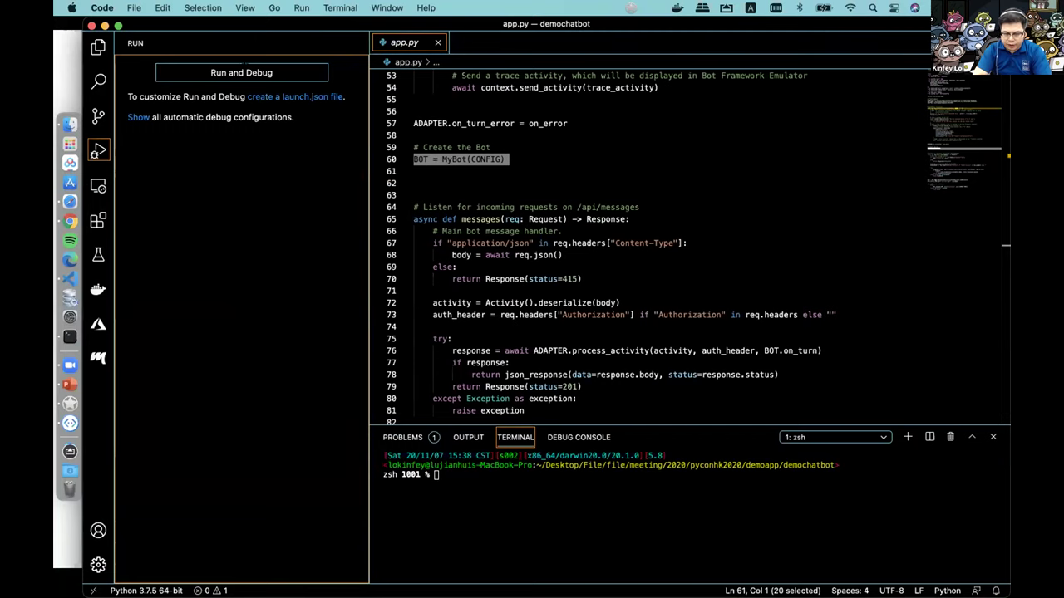
{"action": "scroll", "coordinate": [690, 241], "scroll_direction": "up", "scroll_amount": 5}
{"action": "scroll", "coordinate": [689, 241], "scroll_direction": "down", "scroll_amount": 15}
{"action": "scroll", "coordinate": [690, 241], "scroll_direction": "up", "scroll_amount": 7}
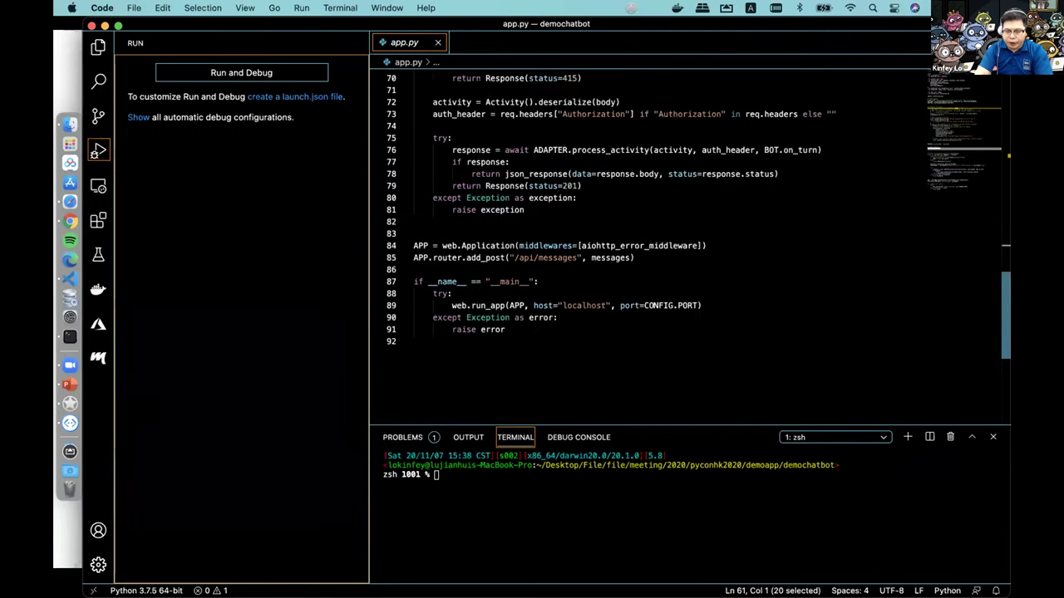
{"action": "left_click", "coordinate": [241, 72]}
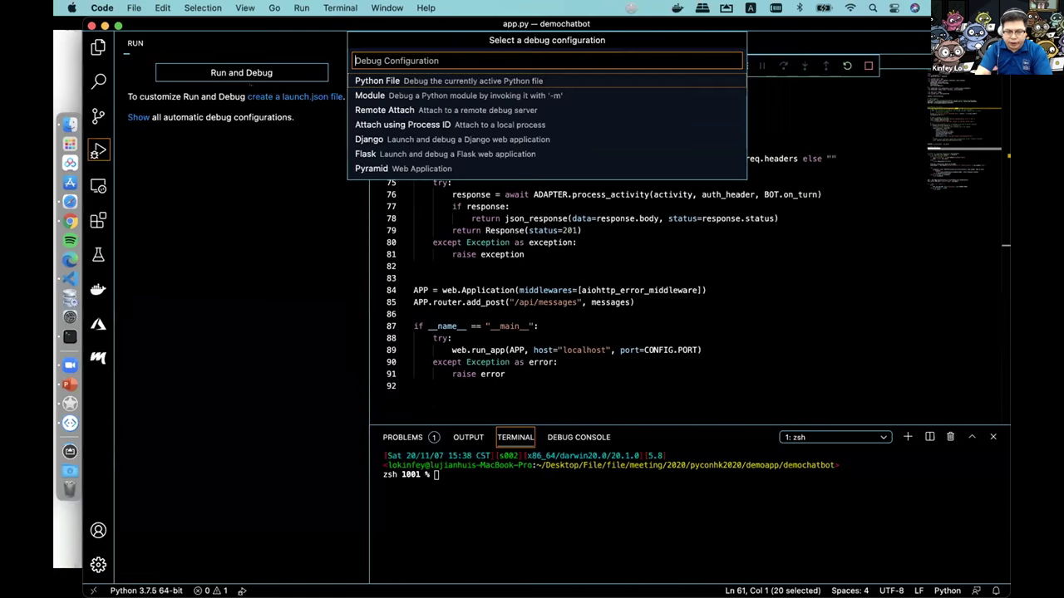
{"action": "key", "text": "Escape"}
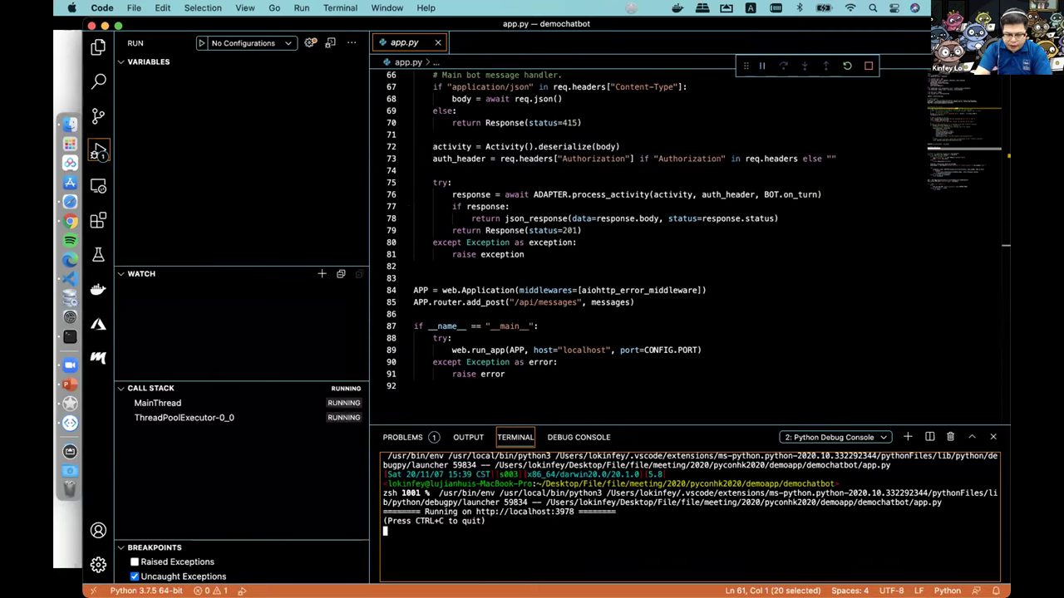
Step: Switch to Bot Framework Emulator, restart the conversation with a new user ID and send the message "what's covid-19"
{"action": "left_click", "coordinate": [70, 422]}
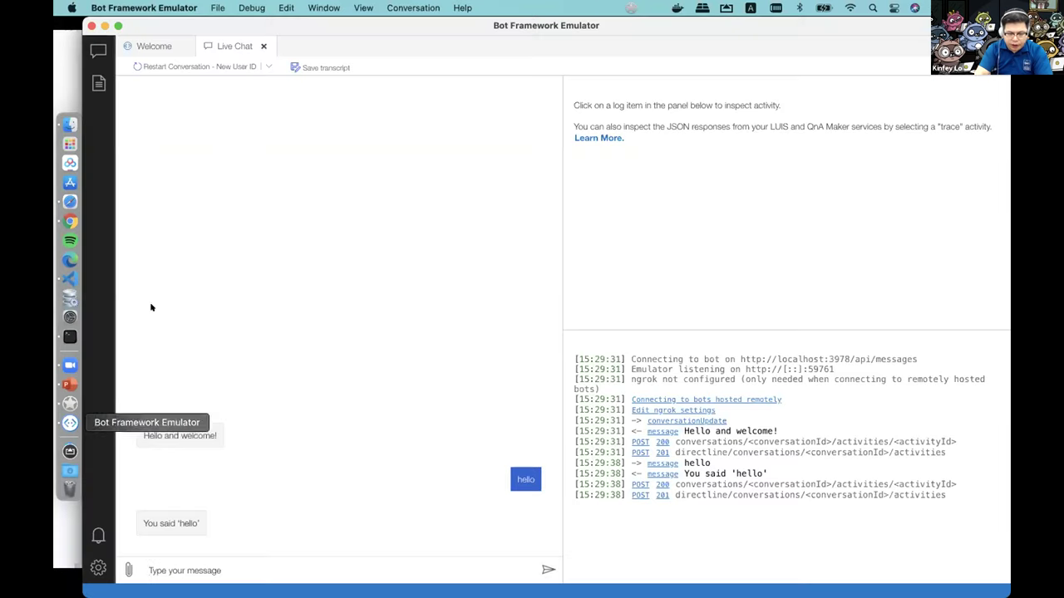
{"action": "left_click", "coordinate": [165, 66]}
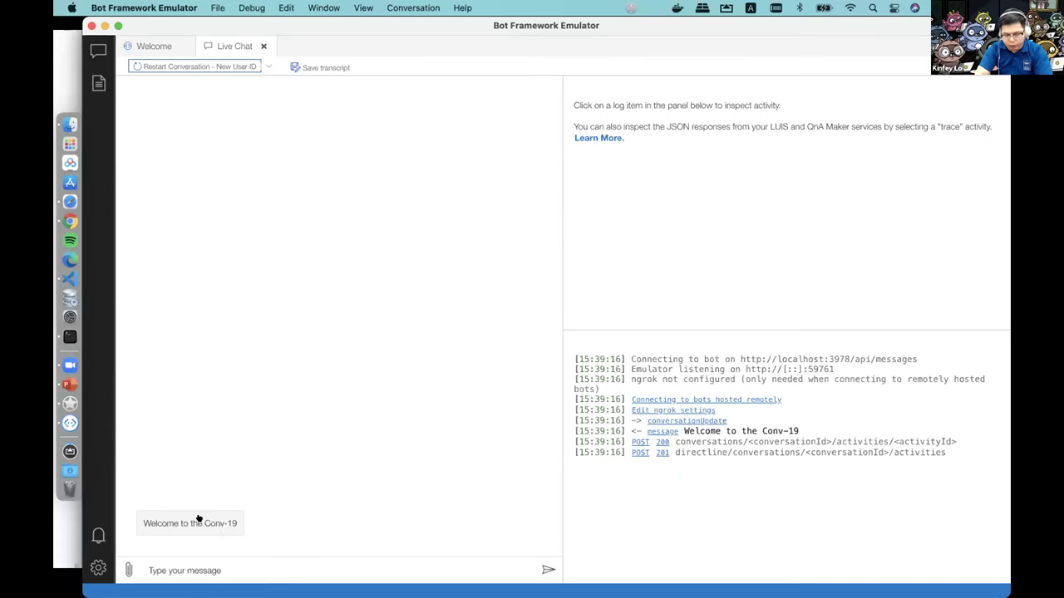
{"action": "left_click", "coordinate": [219, 562]}
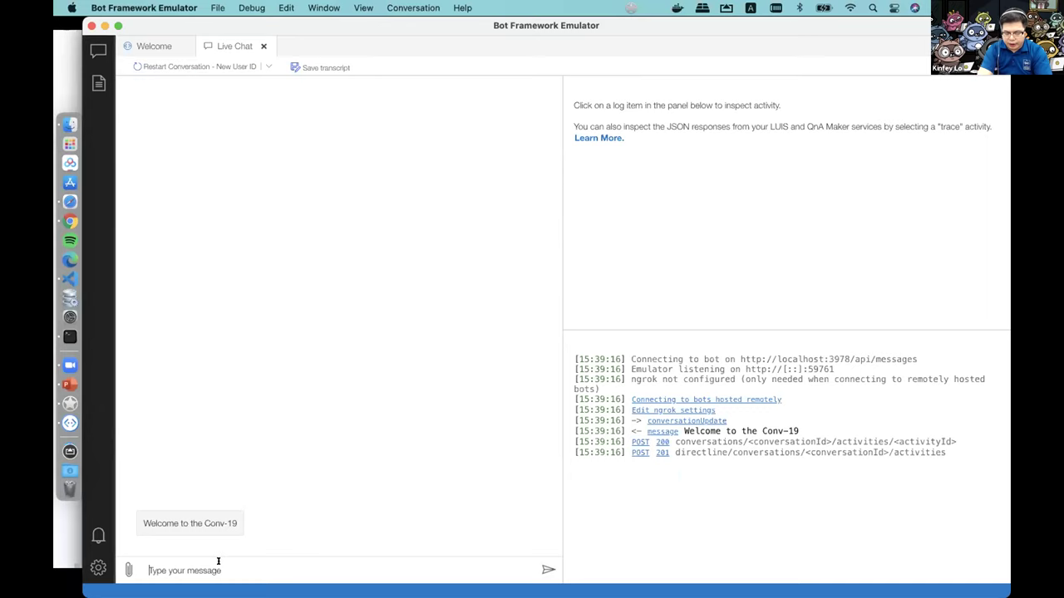
{"action": "type", "text": "what"}
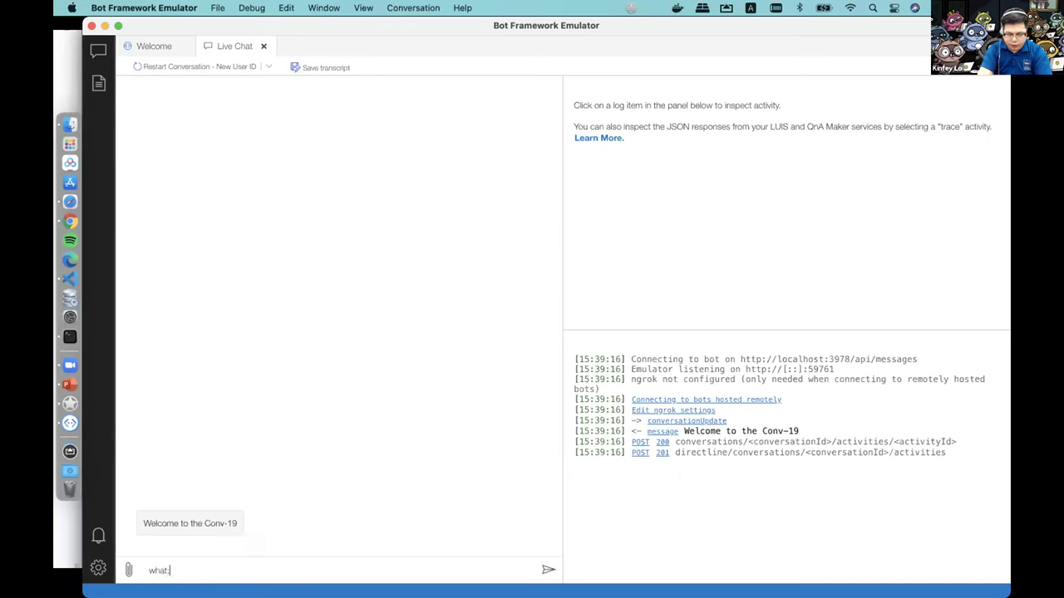
{"action": "type", "text": "'s covid-19"}
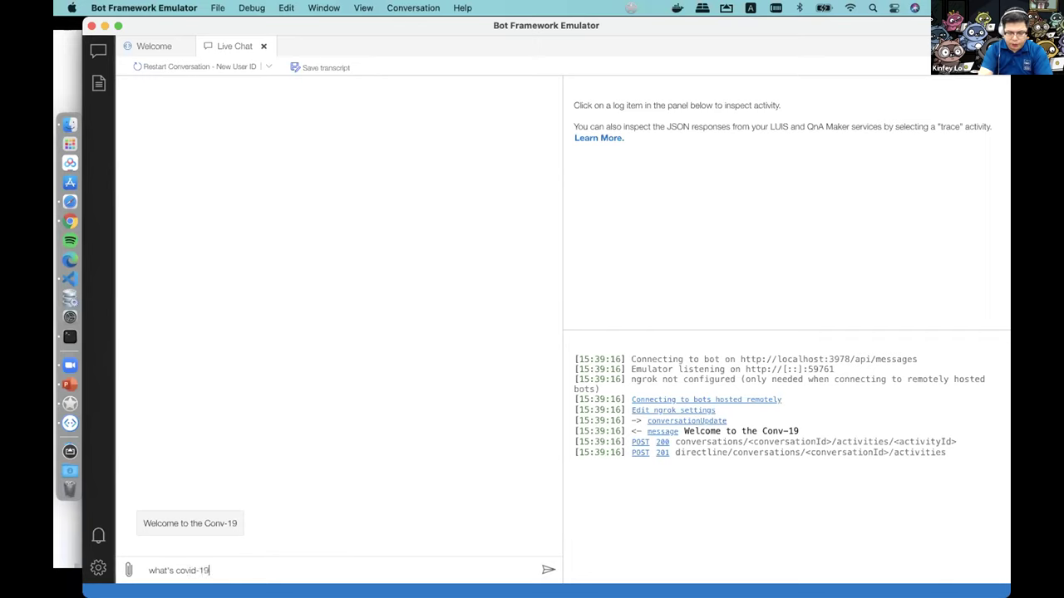
{"action": "key", "text": "Return"}
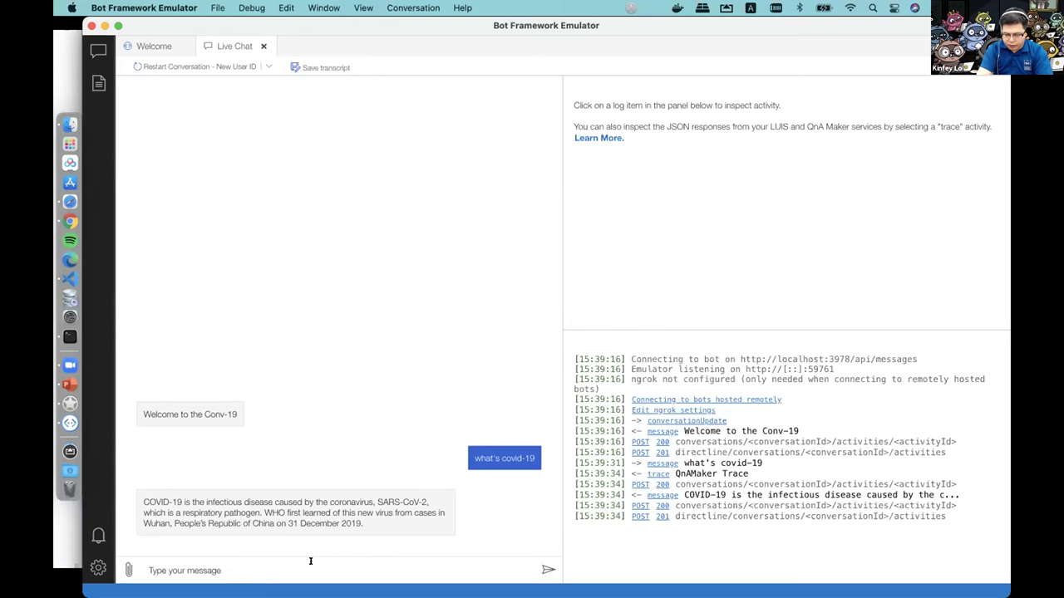
Step: Switch to Chrome to view the recent resources on the Azure portal home page, and return to the emulator
{"action": "left_click", "coordinate": [593, 412]}
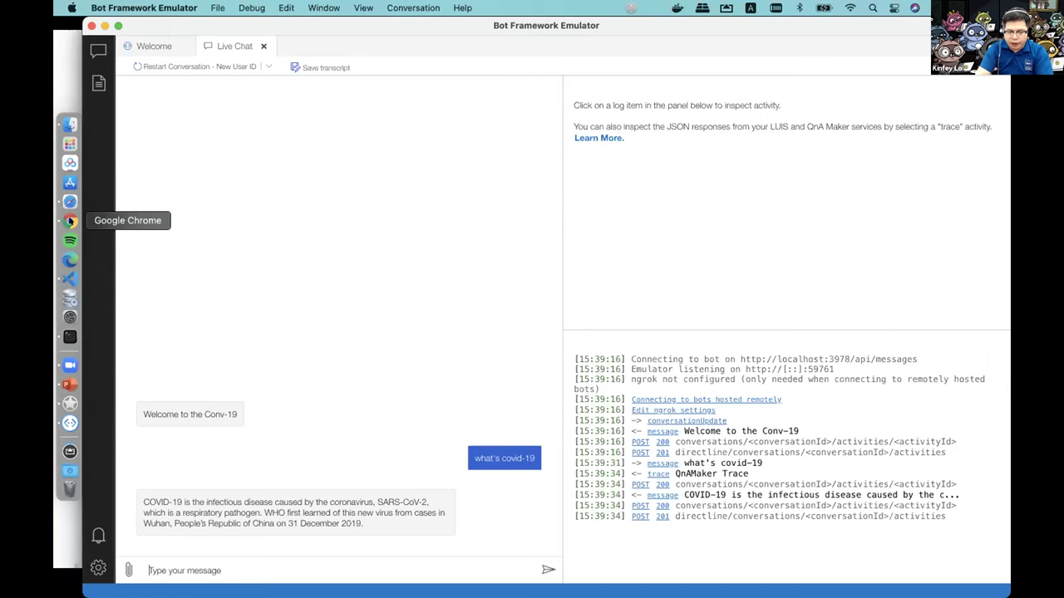
{"action": "left_click", "coordinate": [69, 220]}
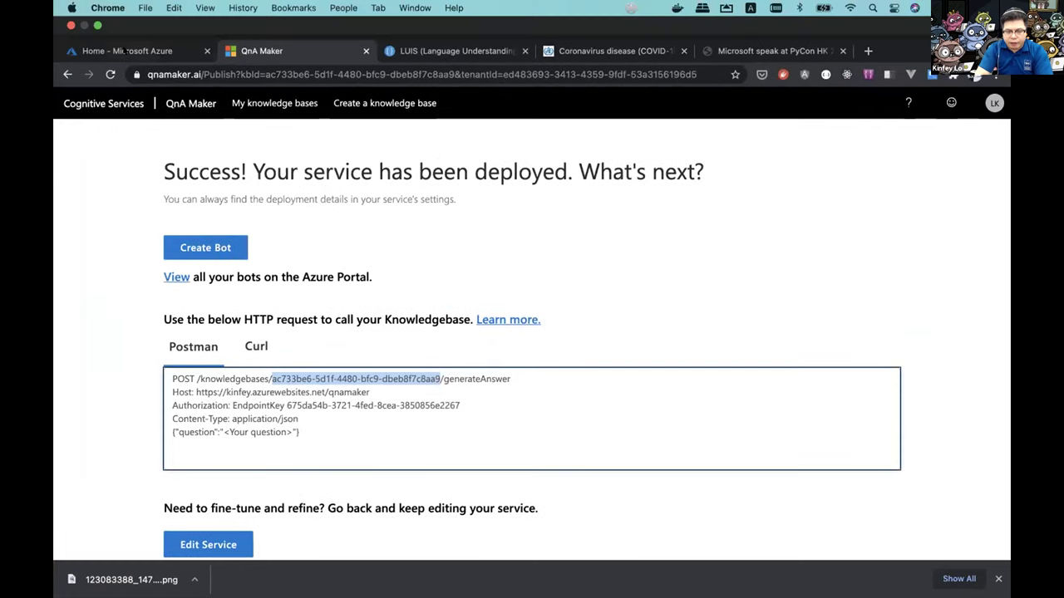
{"action": "left_click", "coordinate": [124, 51]}
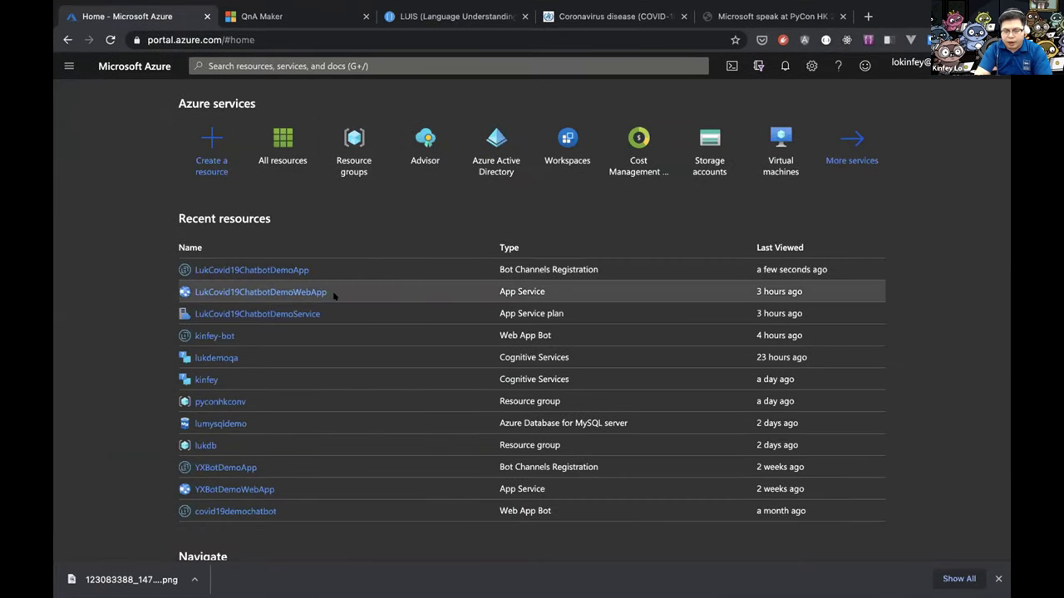
{"action": "key", "text": "ctrl+Up"}
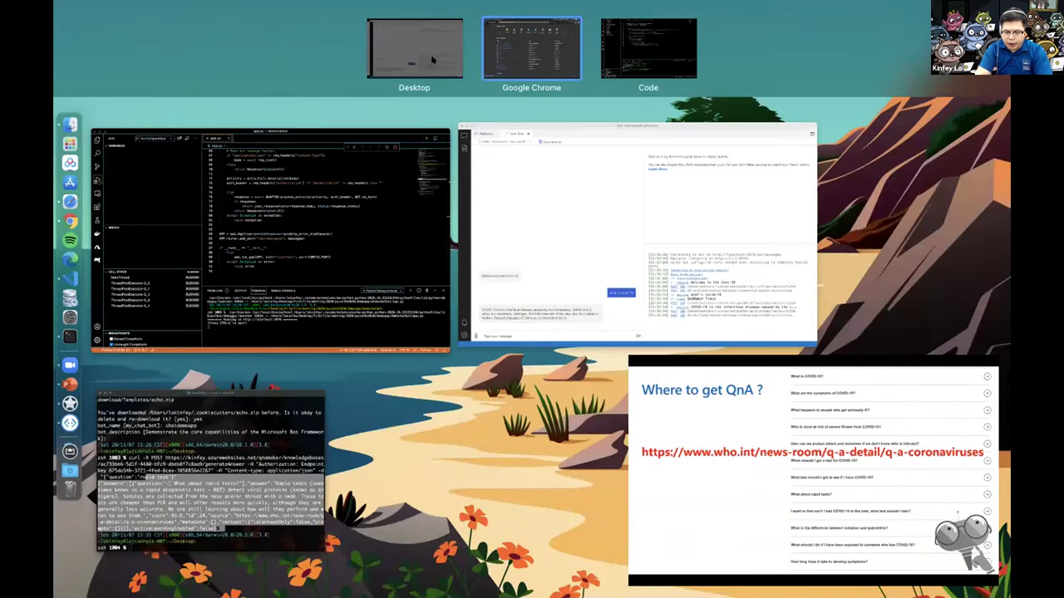
{"action": "left_click", "coordinate": [441, 76]}
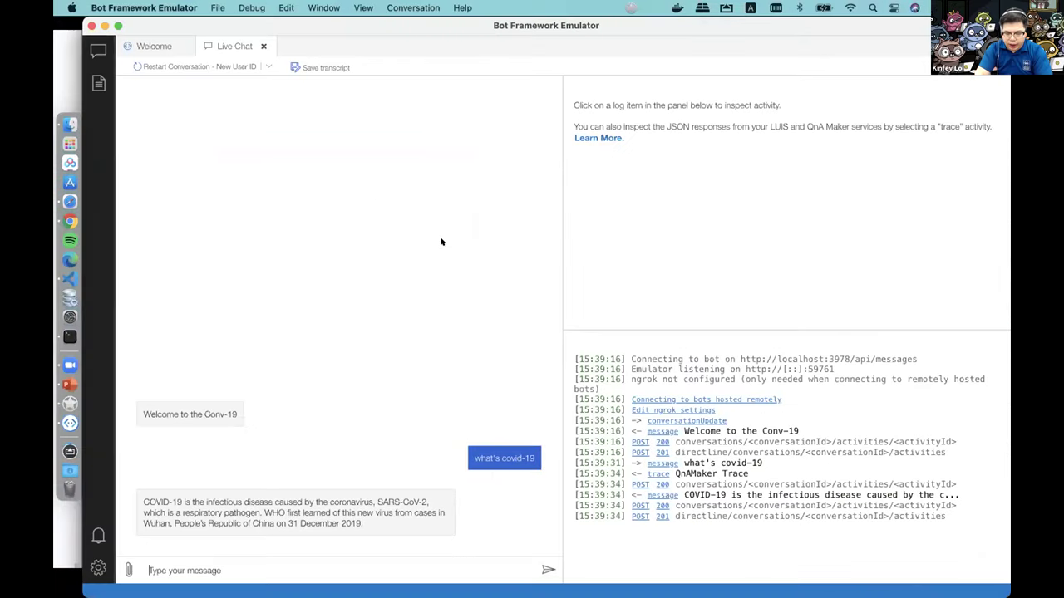
Step: Switch to Terminal, browse the command history back to "az login" and highlight that command
{"action": "left_click", "coordinate": [70, 336]}
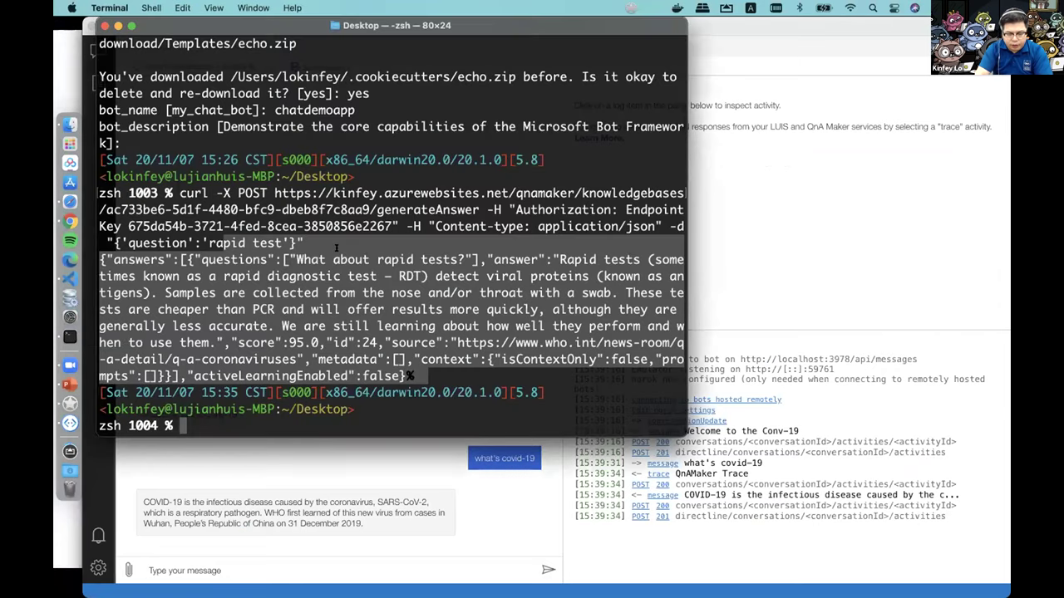
{"action": "key", "text": "Up"}
{"action": "key", "text": "Up"}
{"action": "key", "text": "Up"}
{"action": "key", "text": "Down"}
{"action": "key", "text": "Down"}
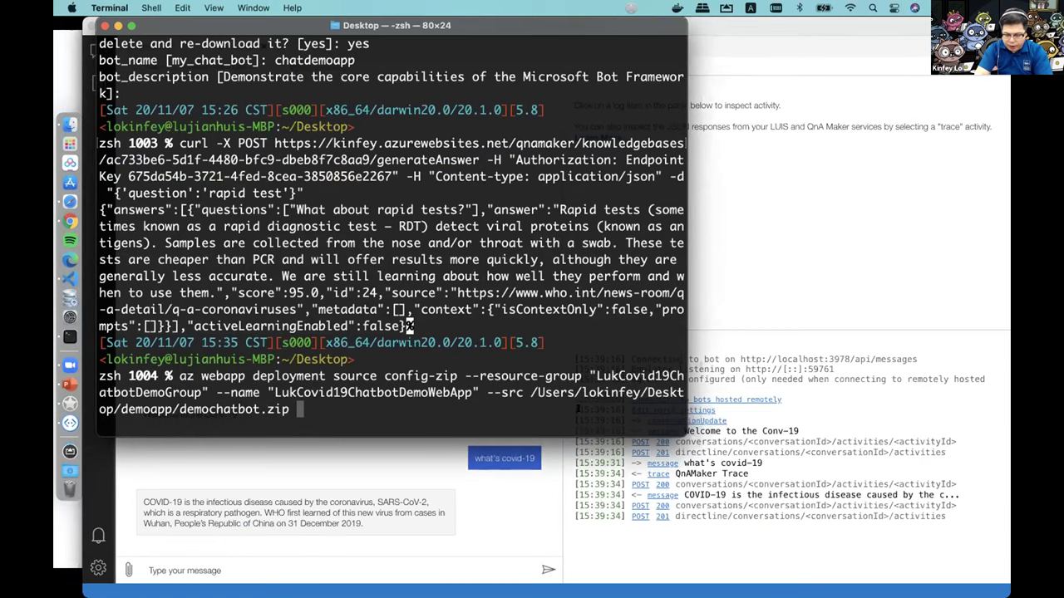
{"action": "key", "text": "Up"}
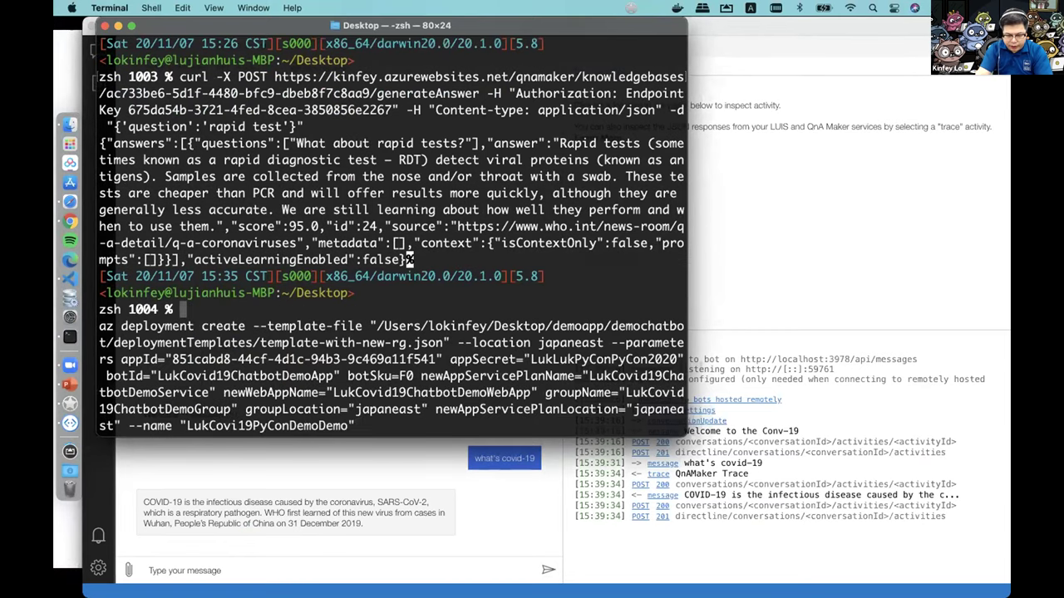
{"action": "key", "text": "Up"}
{"action": "key", "text": "Down"}
{"action": "key", "text": "Up"}
{"action": "key", "text": "Down"}
{"action": "key", "text": "Up"}
{"action": "key", "text": "Up"}
{"action": "key", "text": "Up"}
{"action": "key", "text": "Up"}
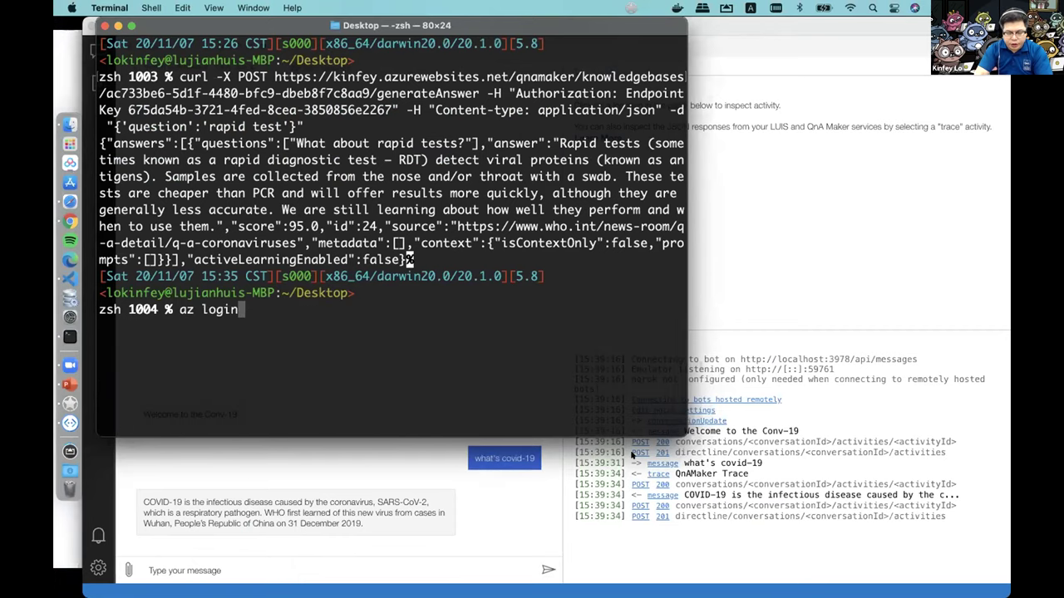
{"action": "left_click_drag", "start_coordinate": [240, 309], "coordinate": [180, 309]}
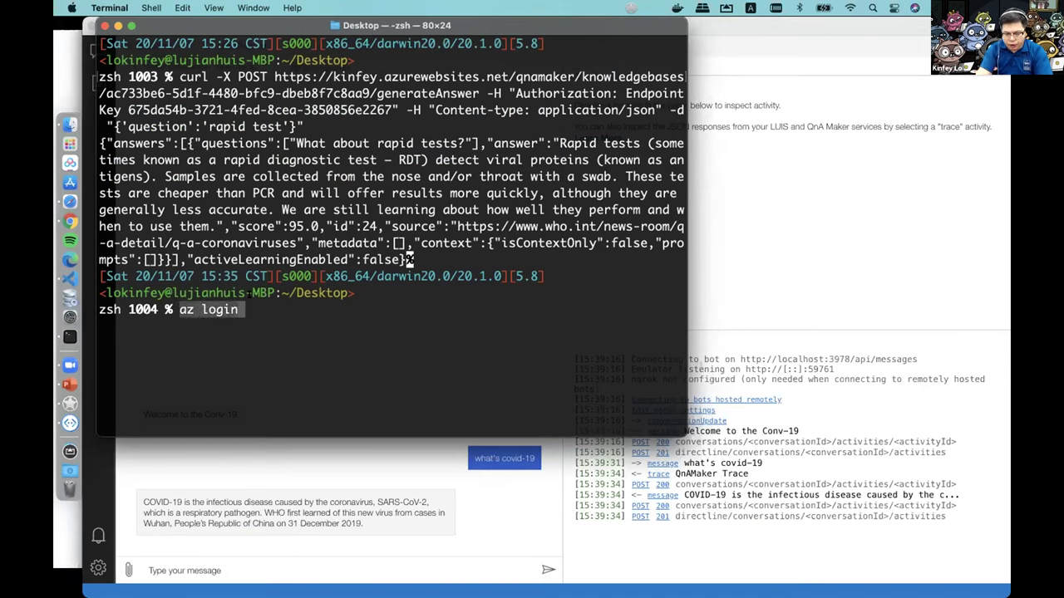
Step: Browse the stored Azure CLI commands for setting the "Microsoft Azure Sponsorship" subscription, creating the app registration and listing locations
{"action": "key", "text": "Down"}
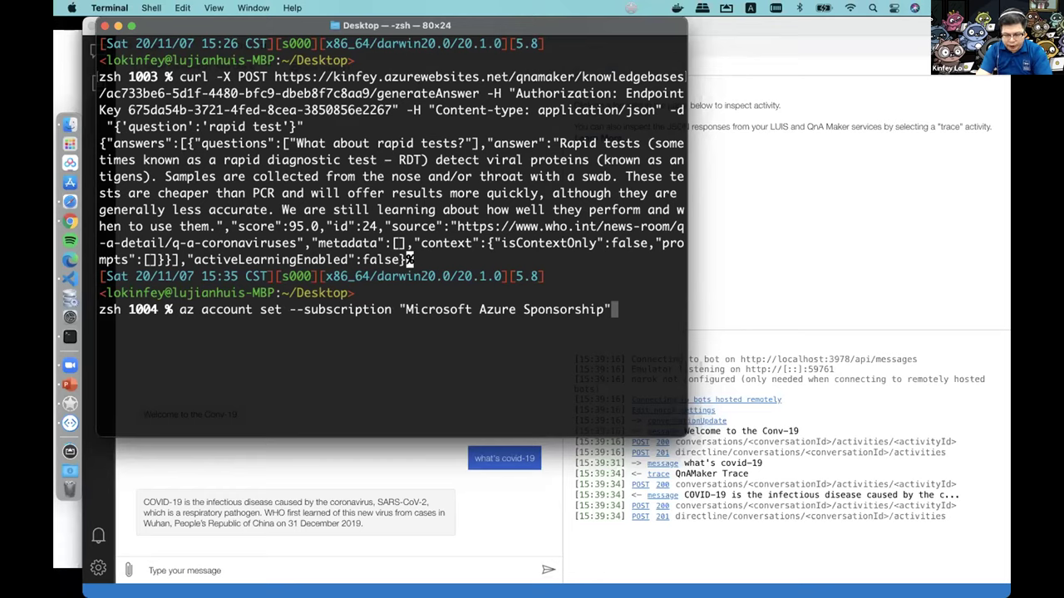
{"action": "key", "text": "Down"}
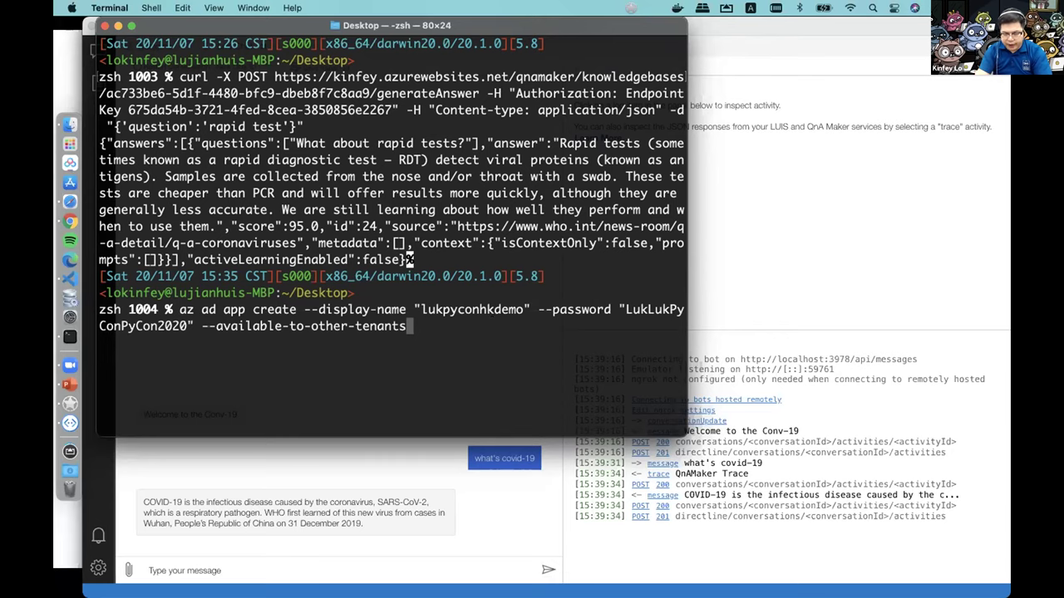
{"action": "key", "text": "Up"}
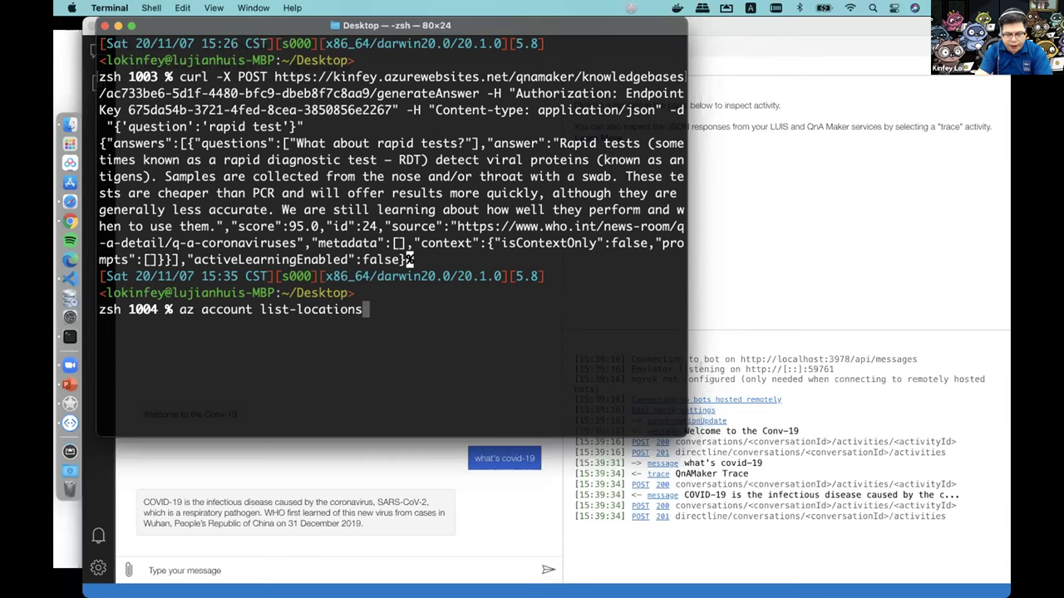
Step: Recall the "az deployment sub create" command and highlight its japaneast location, newWebAppName and groupName parameters
{"action": "key", "text": "Up"}
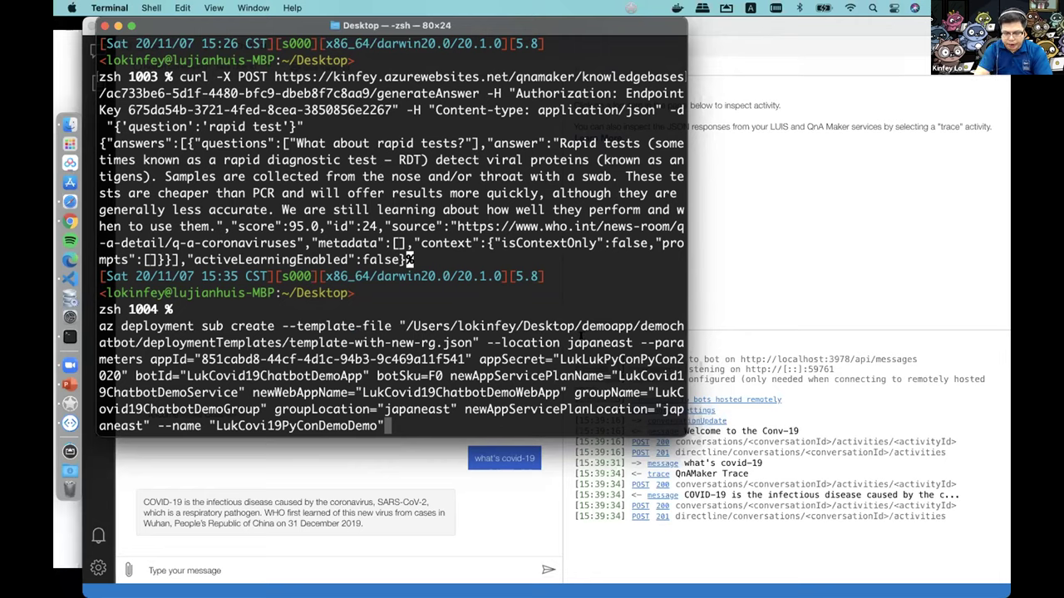
{"action": "left_click_drag", "start_coordinate": [570, 343], "coordinate": [633, 342]}
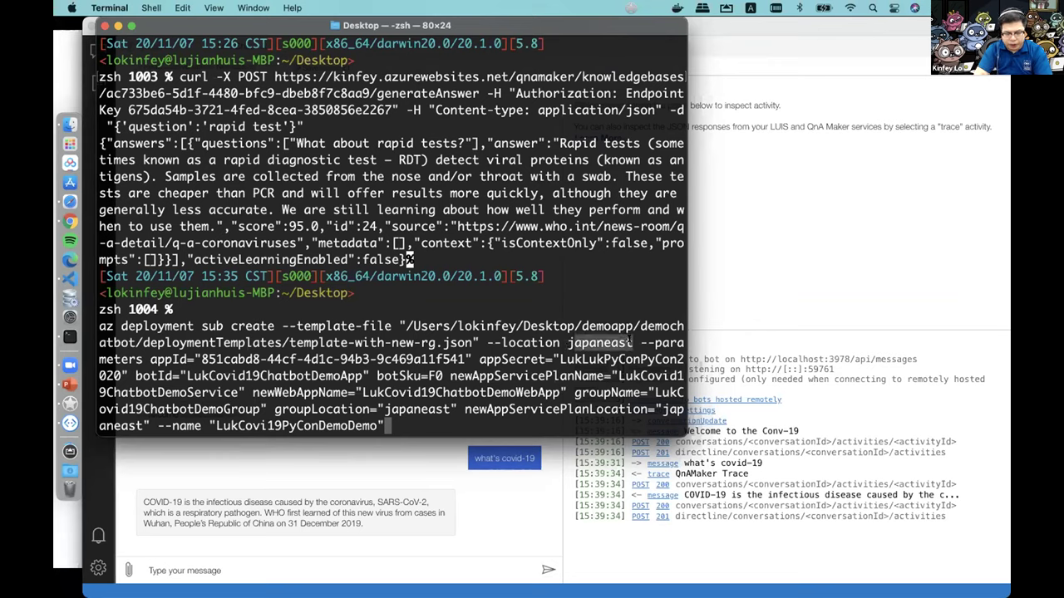
{"action": "left_click", "coordinate": [476, 359]}
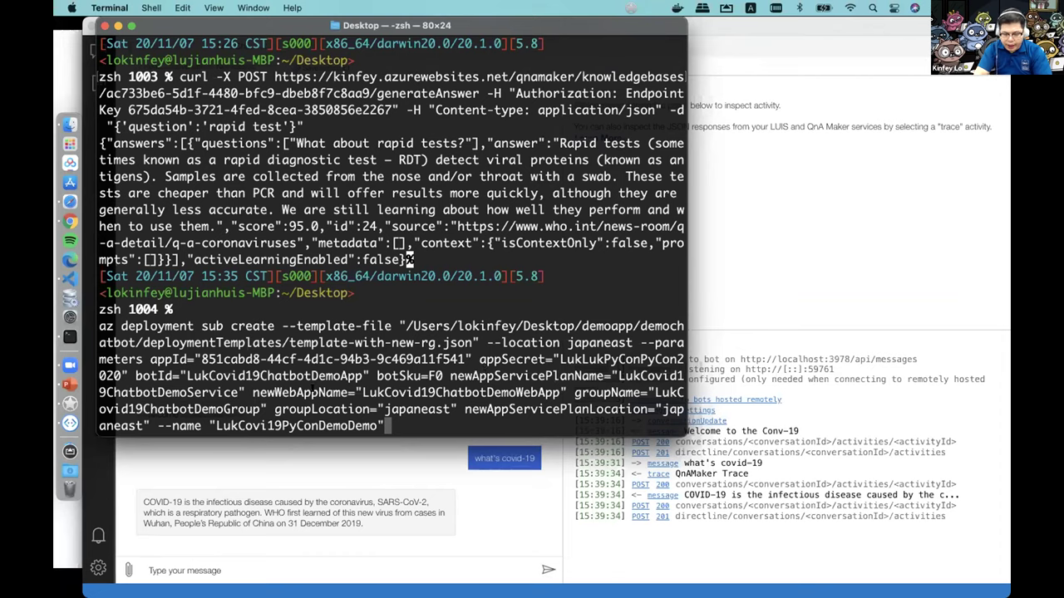
{"action": "left_click_drag", "start_coordinate": [275, 392], "coordinate": [320, 390]}
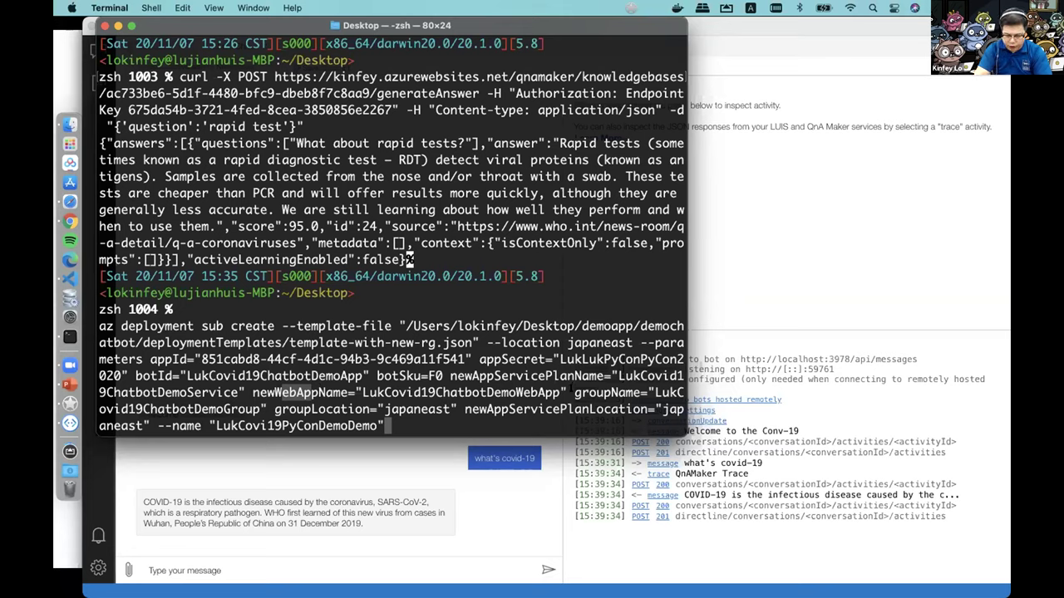
{"action": "left_click_drag", "start_coordinate": [576, 392], "coordinate": [643, 392]}
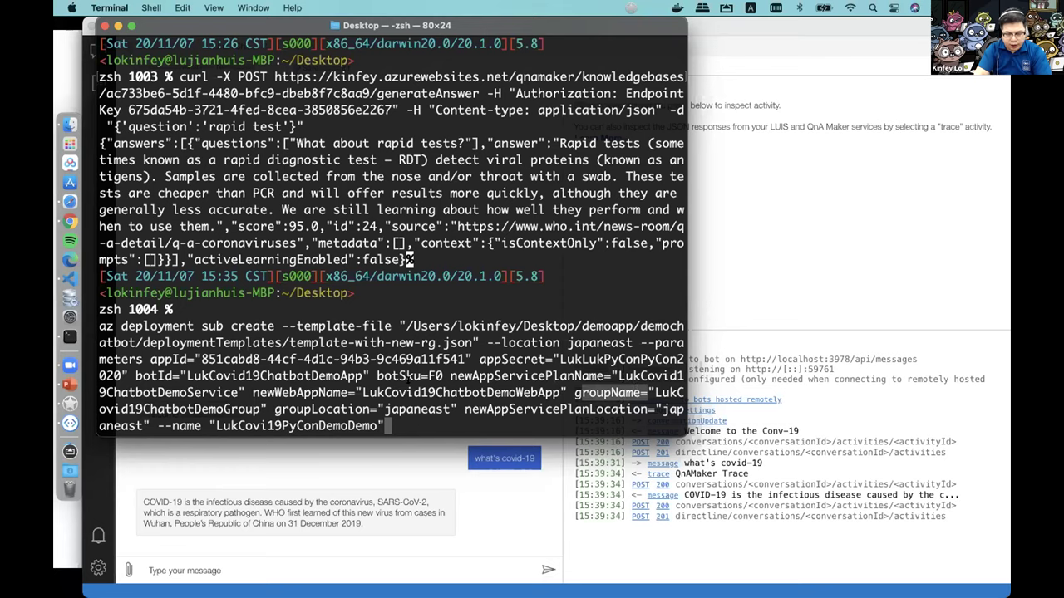
{"action": "left_click", "coordinate": [386, 421]}
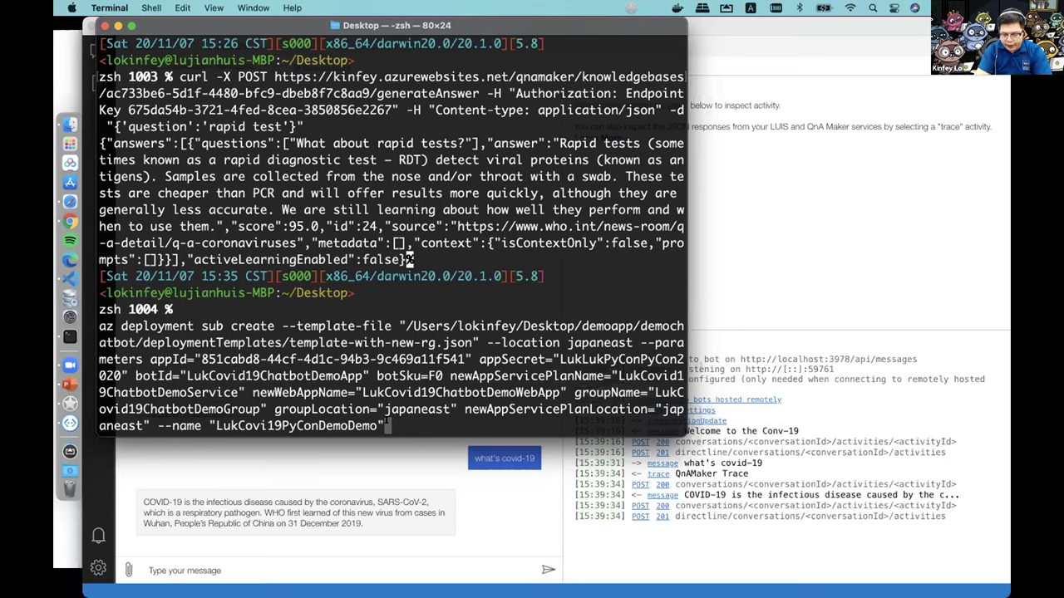
Step: Recall the "az webapp deployment source config-zip" command from the terminal history and highlight it
{"action": "key", "text": "Up"}
{"action": "key", "text": "Up"}
{"action": "key", "text": "Up"}
{"action": "key", "text": "Up"}
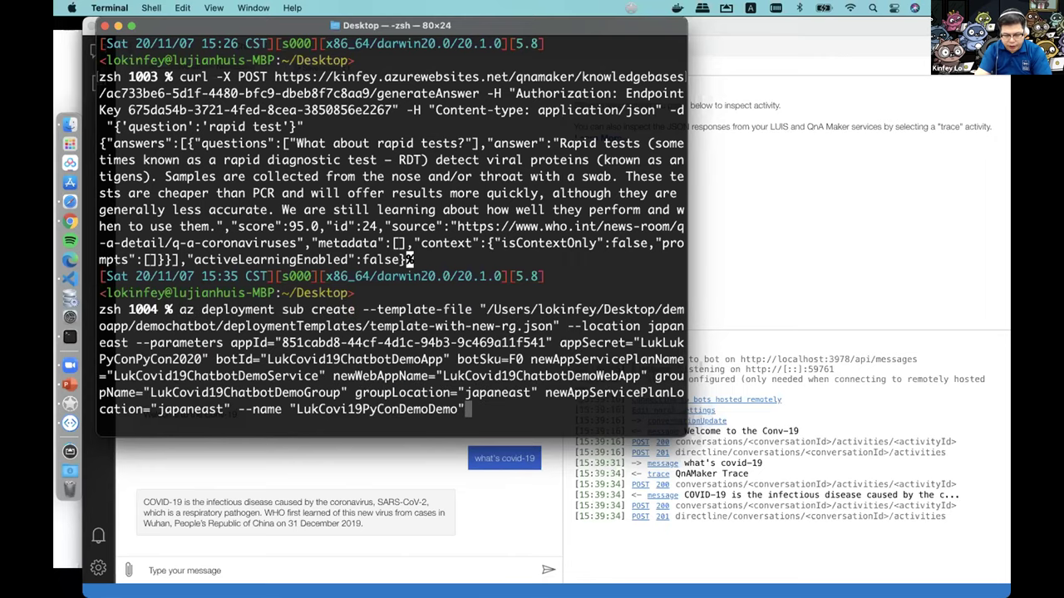
{"action": "key", "text": "Up"}
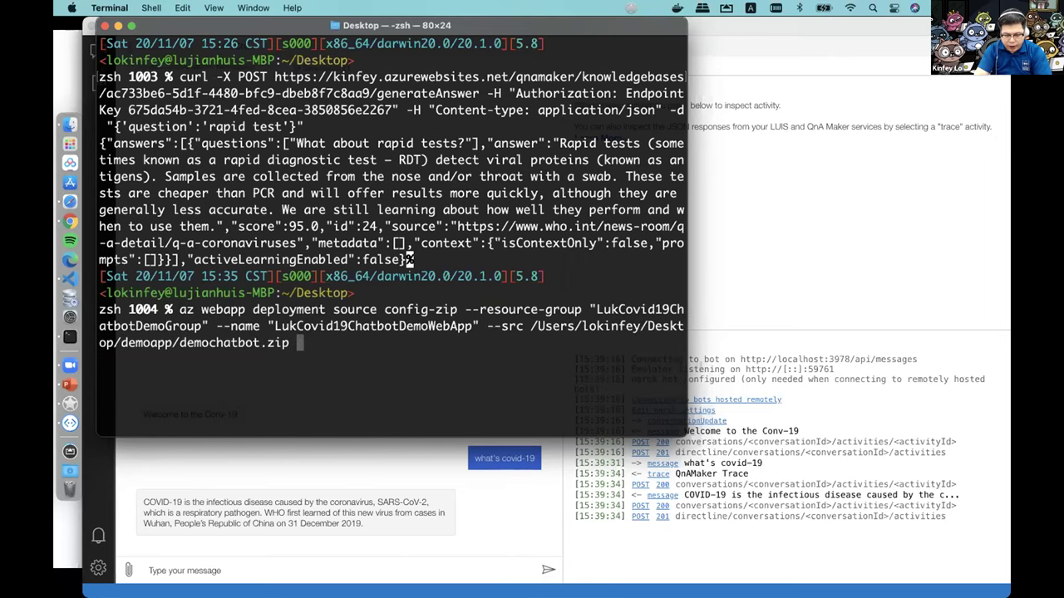
{"action": "left_click_drag", "start_coordinate": [306, 342], "coordinate": [181, 309]}
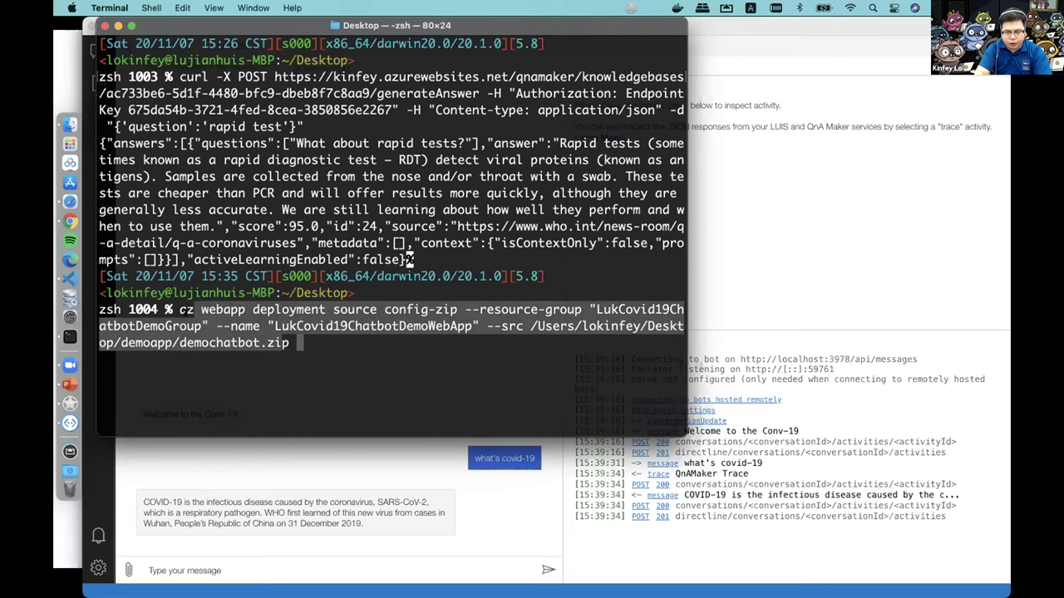
Step: Switch to the PowerPoint slideshow and advance from the "Where to get QnA ?" slide to the Luis slide
{"action": "left_click", "coordinate": [839, 455]}
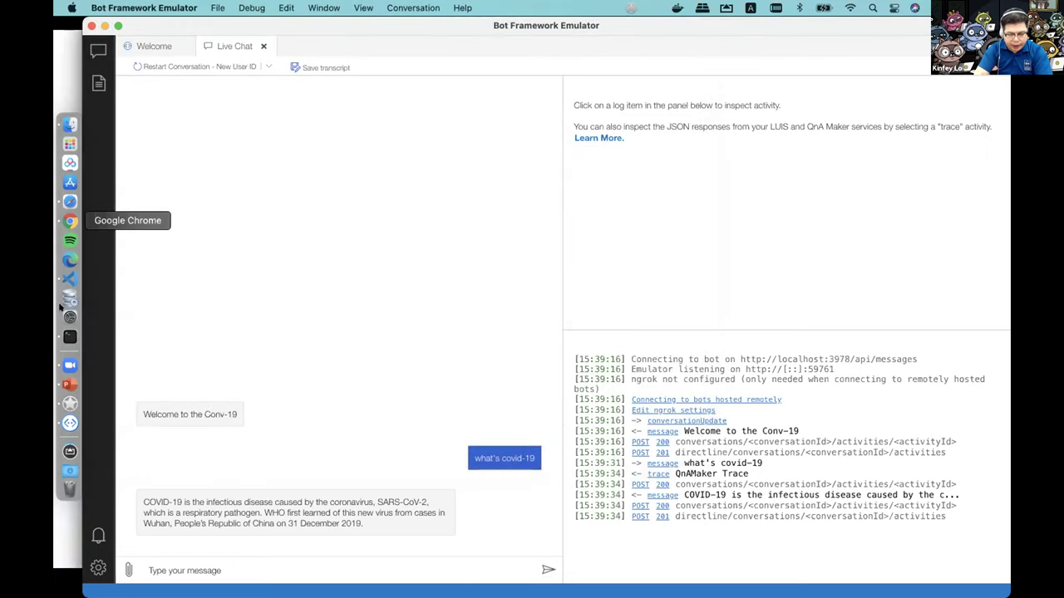
{"action": "left_click", "coordinate": [65, 385]}
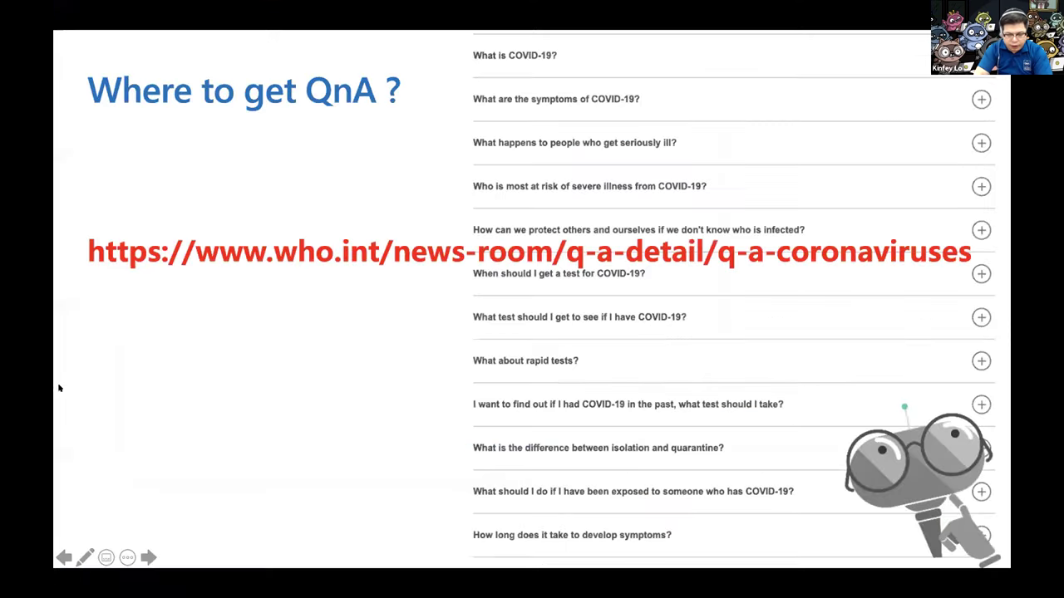
{"action": "left_click", "coordinate": [197, 369]}
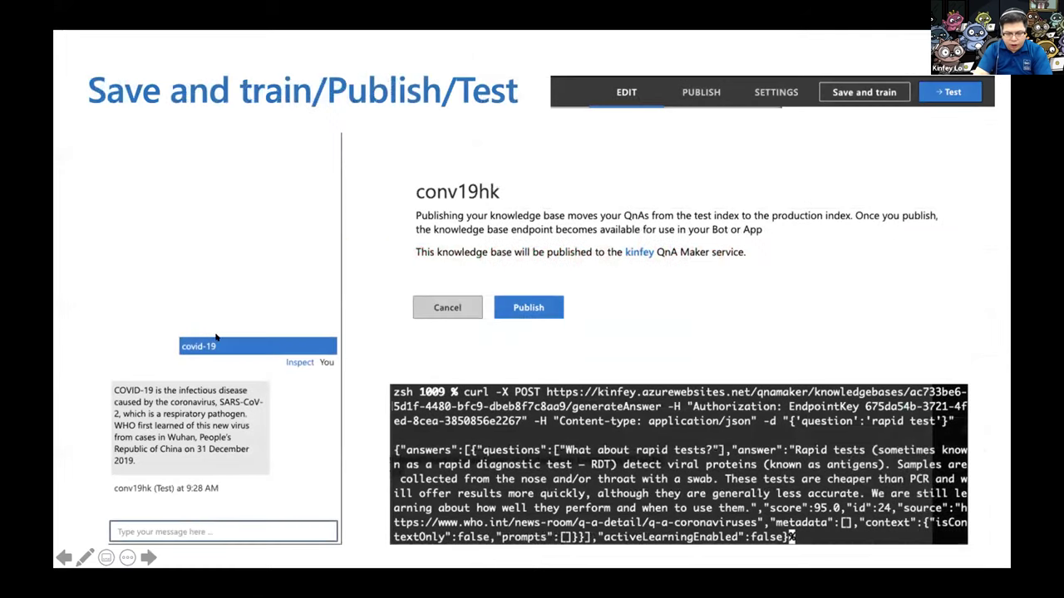
{"action": "left_click", "coordinate": [302, 282]}
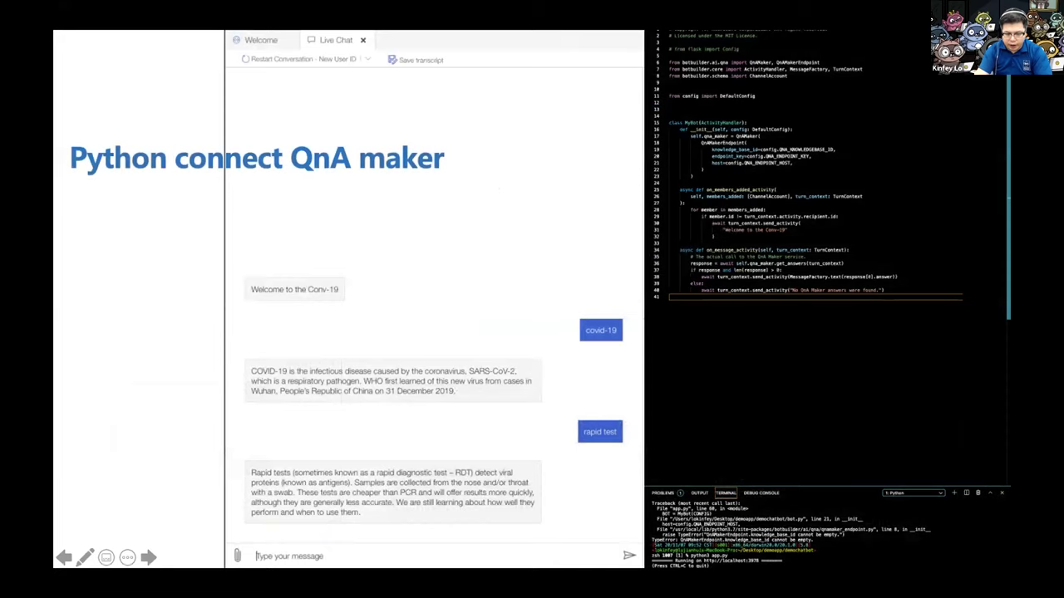
{"action": "key", "text": "Right"}
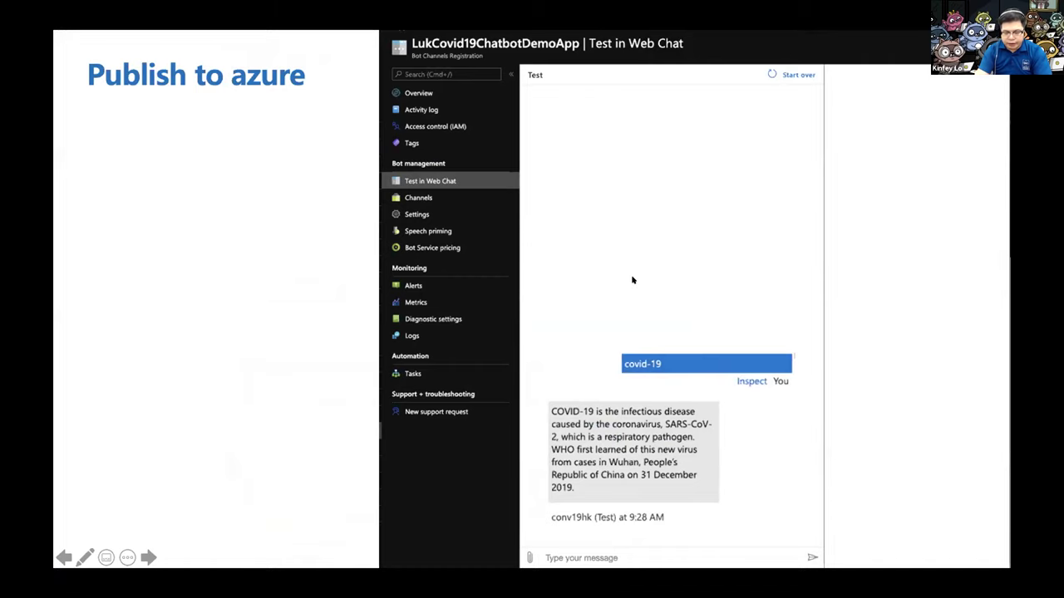
{"action": "key", "text": "Right"}
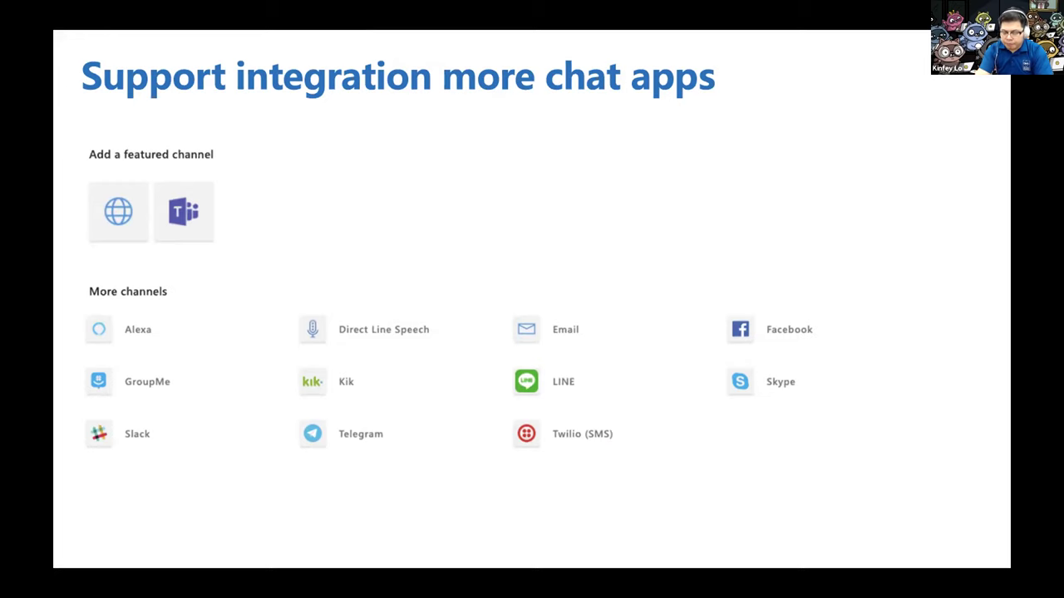
{"action": "key", "text": "Right"}
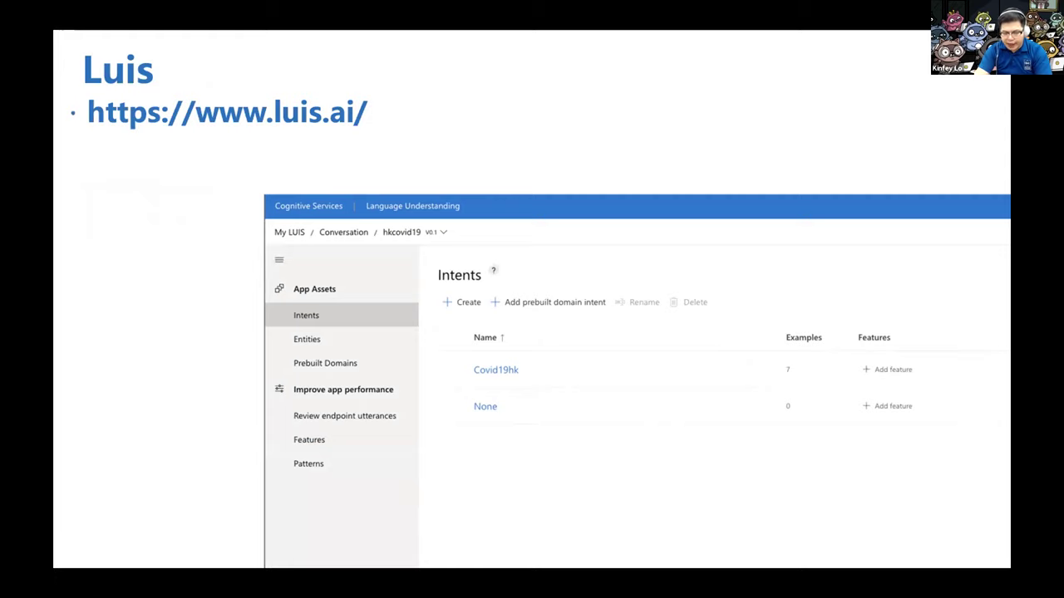
Step: Switch to Chrome and view the WHO coronavirus questions and answers page
{"action": "key", "text": "ctrl+Up"}
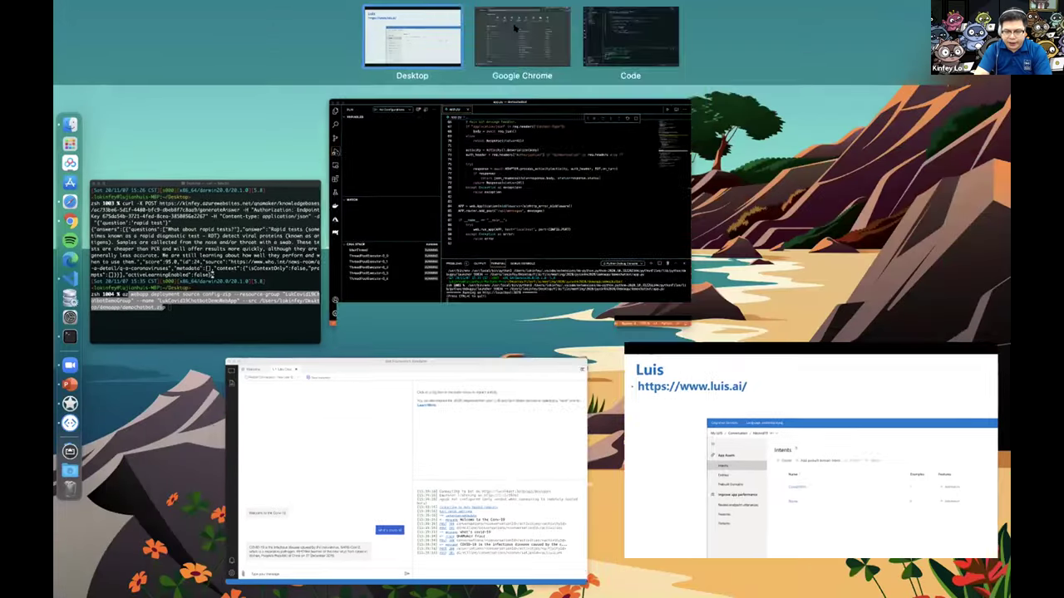
{"action": "left_click", "coordinate": [516, 29]}
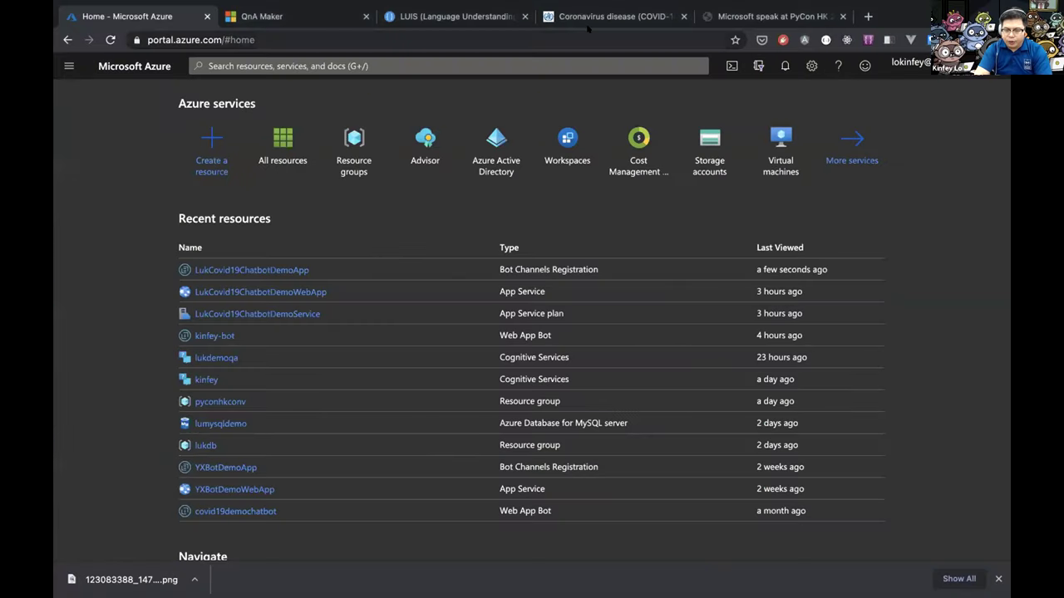
{"action": "left_click", "coordinate": [654, 16]}
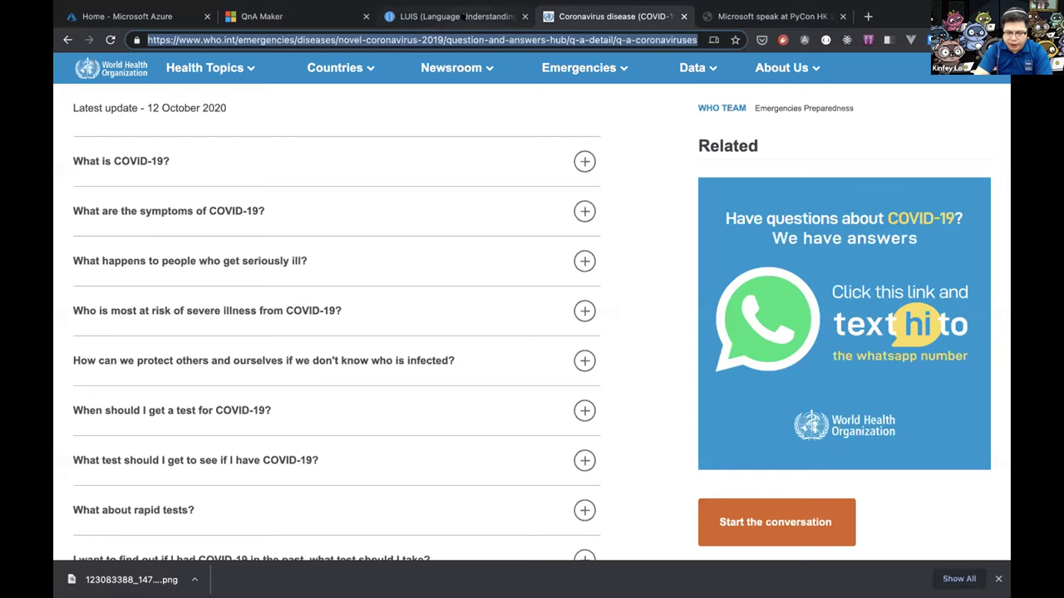
Step: Go to the open LUIS site and reload it to reach the conversation apps list
{"action": "left_click", "coordinate": [470, 24]}
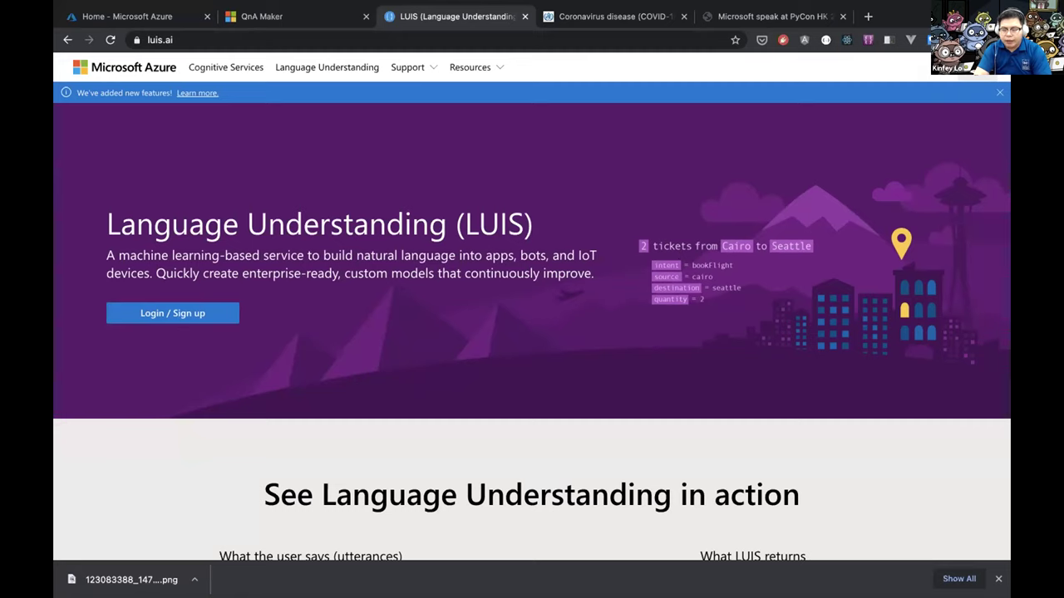
{"action": "key", "text": "super+r"}
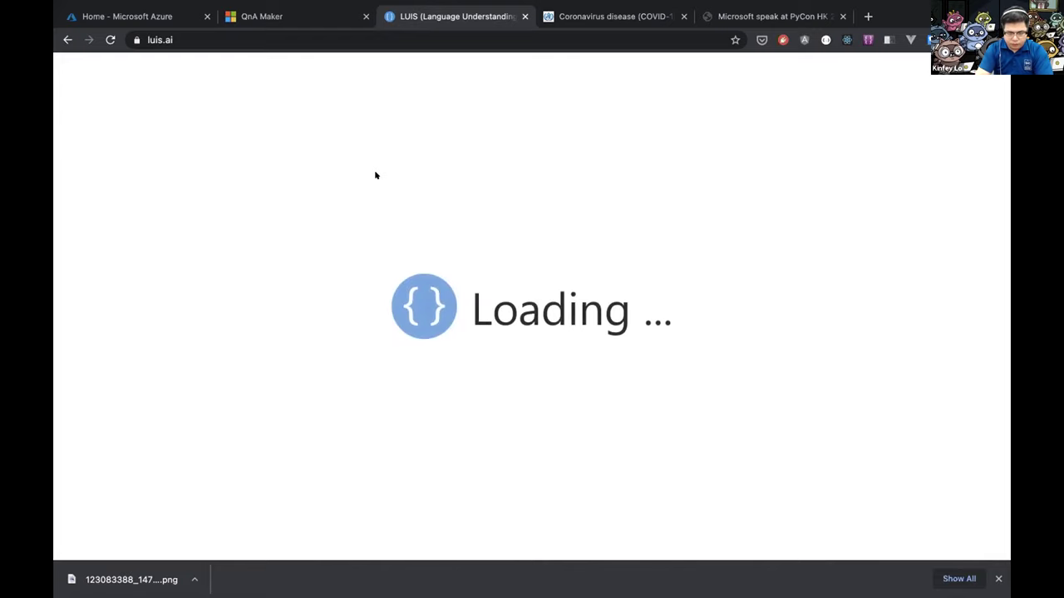
{"action": "left_click", "coordinate": [330, 39]}
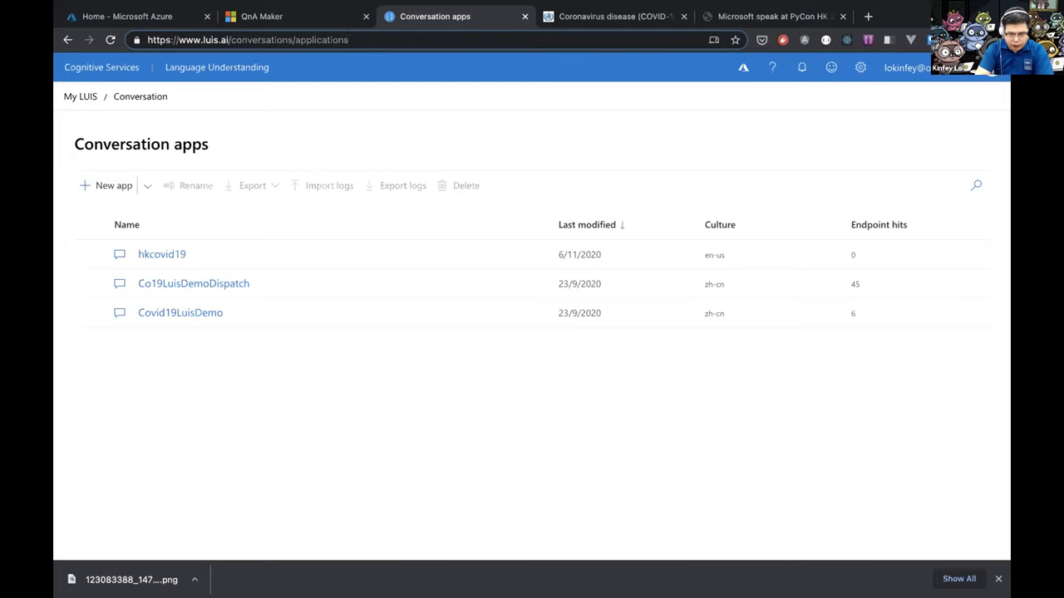
Step: Open the Covid19hk intent in the hkcovid19 app and review its example user inputs
{"action": "left_click", "coordinate": [160, 255]}
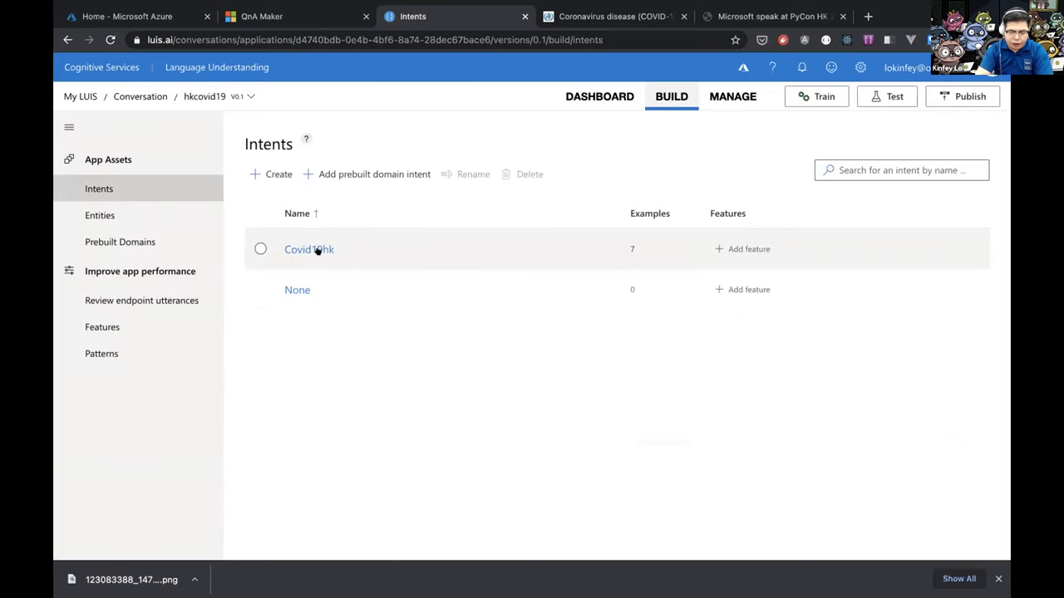
{"action": "left_click", "coordinate": [307, 250]}
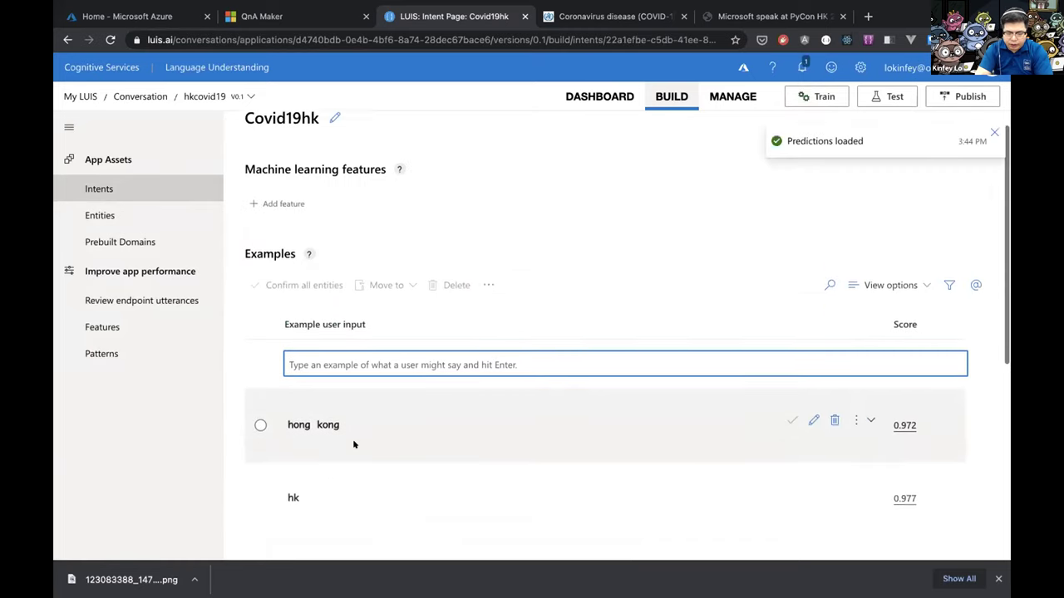
{"action": "scroll", "coordinate": [357, 441], "scroll_direction": "down", "scroll_amount": 5}
{"action": "scroll", "coordinate": [353, 442], "scroll_direction": "up", "scroll_amount": 6}
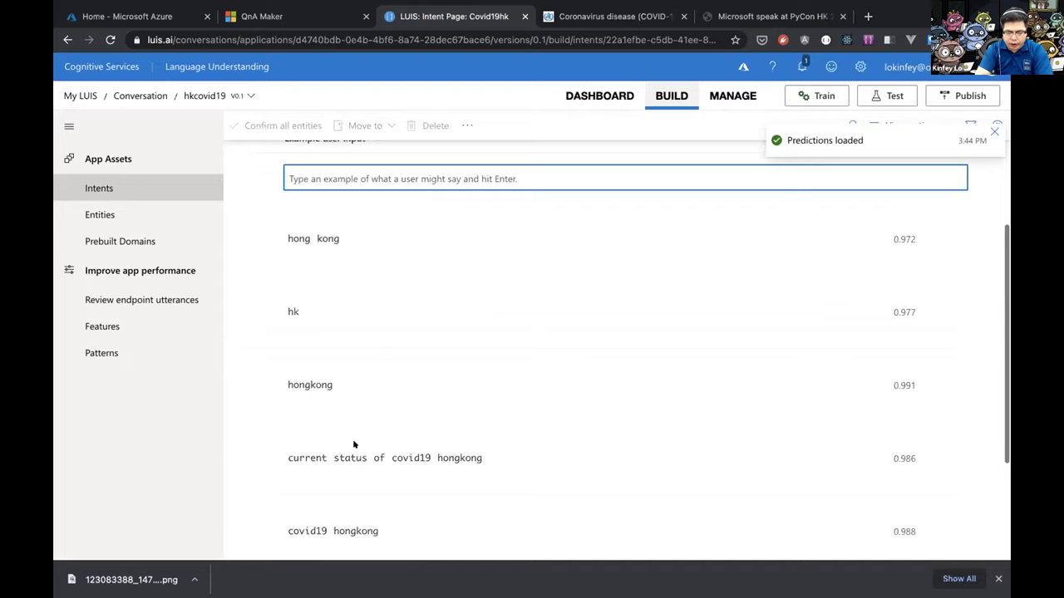
{"action": "scroll", "coordinate": [353, 442], "scroll_direction": "down", "scroll_amount": 5}
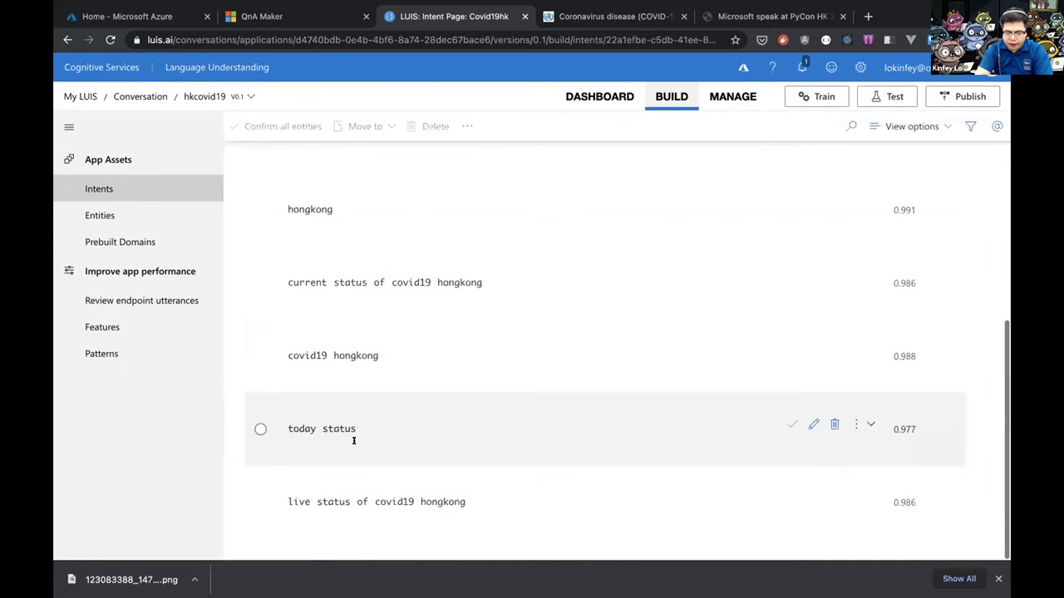
{"action": "scroll", "coordinate": [356, 440], "scroll_direction": "up", "scroll_amount": 6}
{"action": "scroll", "coordinate": [349, 441], "scroll_direction": "down", "scroll_amount": 1}
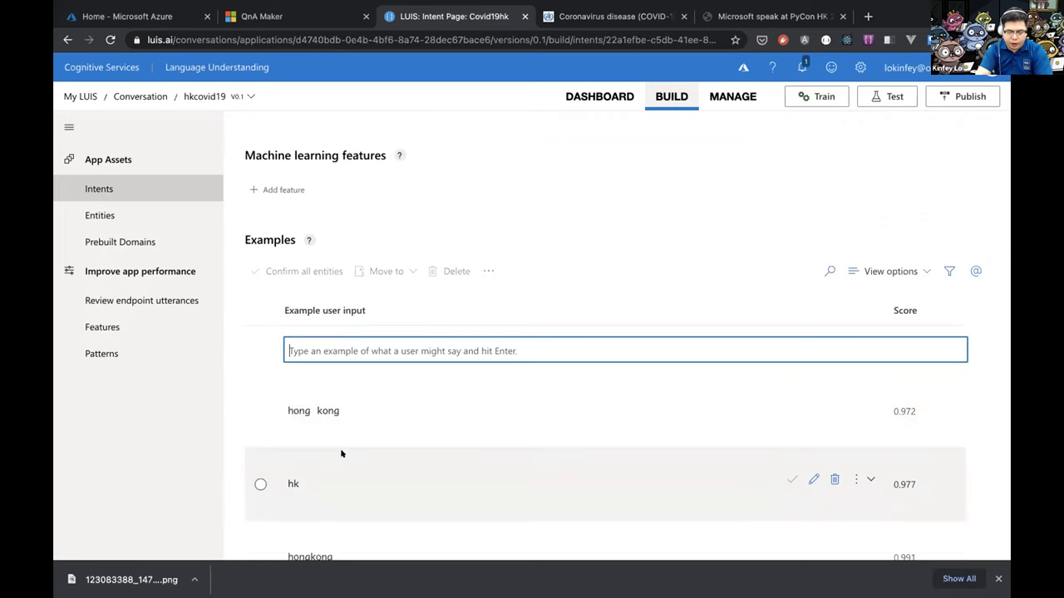
{"action": "scroll", "coordinate": [340, 452], "scroll_direction": "down", "scroll_amount": 4}
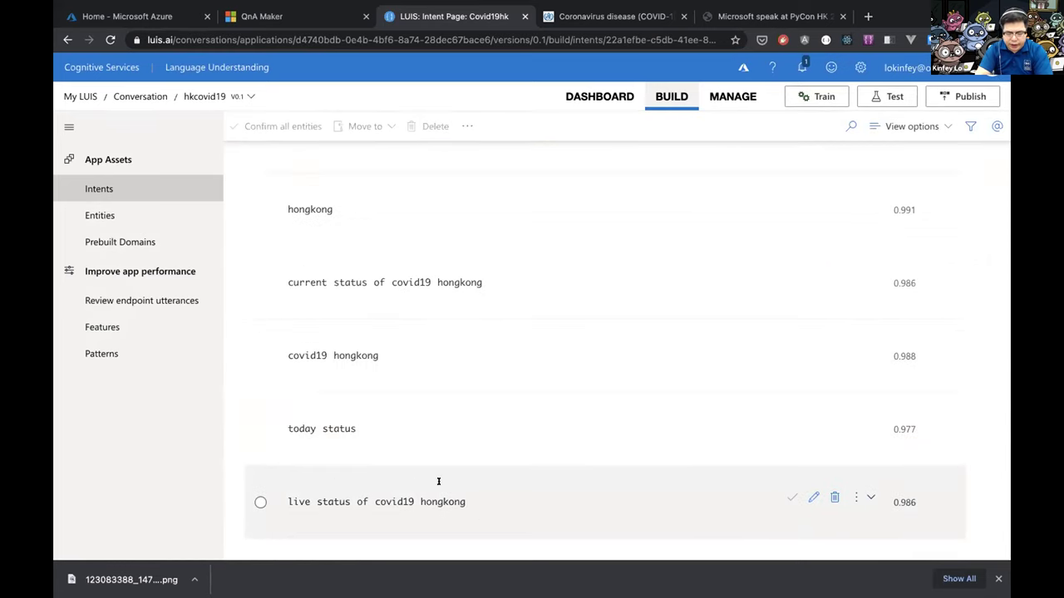
{"action": "scroll", "coordinate": [452, 242], "scroll_direction": "up", "scroll_amount": 1}
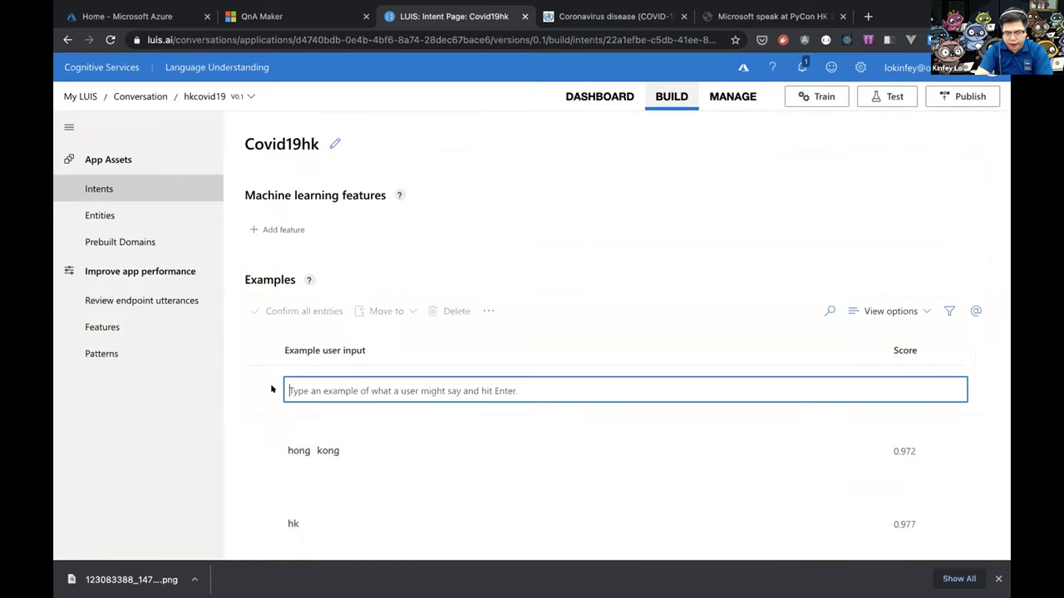
{"action": "scroll", "coordinate": [278, 494], "scroll_direction": "down", "scroll_amount": 5}
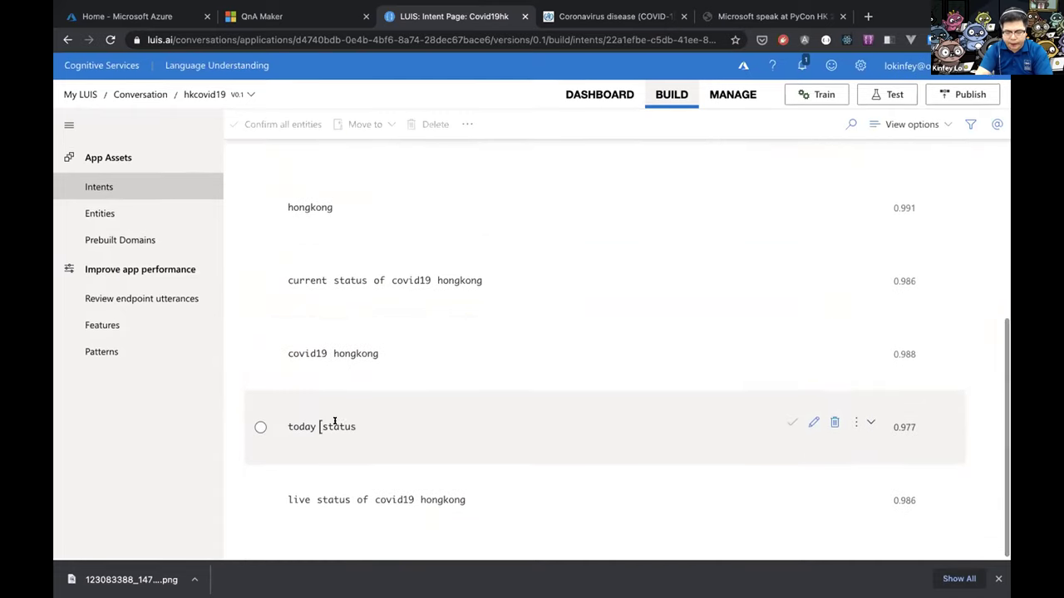
{"action": "scroll", "coordinate": [332, 423], "scroll_direction": "up", "scroll_amount": 1}
{"action": "scroll", "coordinate": [334, 419], "scroll_direction": "up", "scroll_amount": 3}
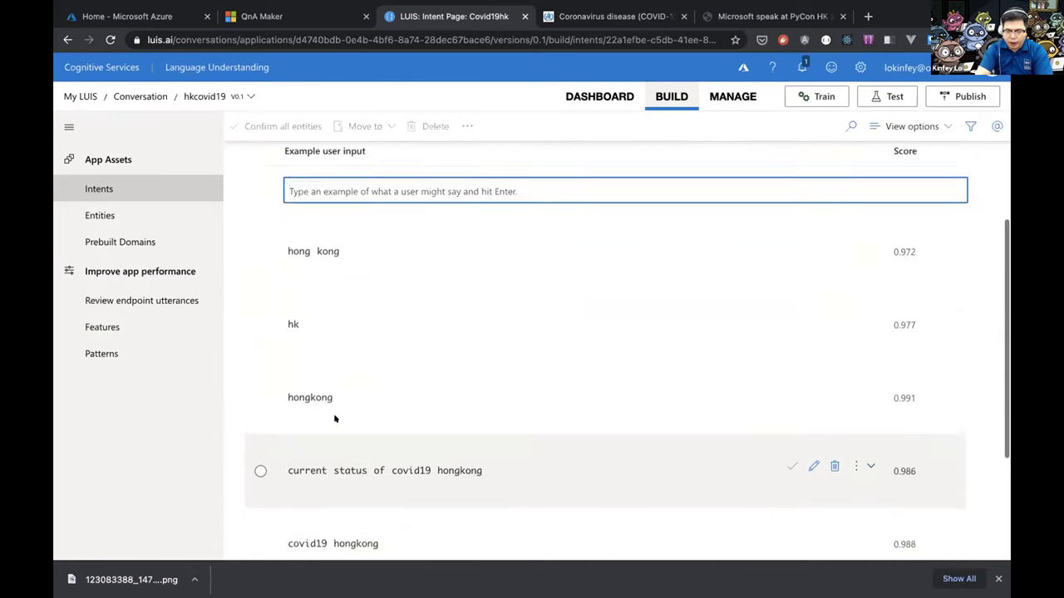
{"action": "scroll", "coordinate": [312, 473], "scroll_direction": "down", "scroll_amount": 4}
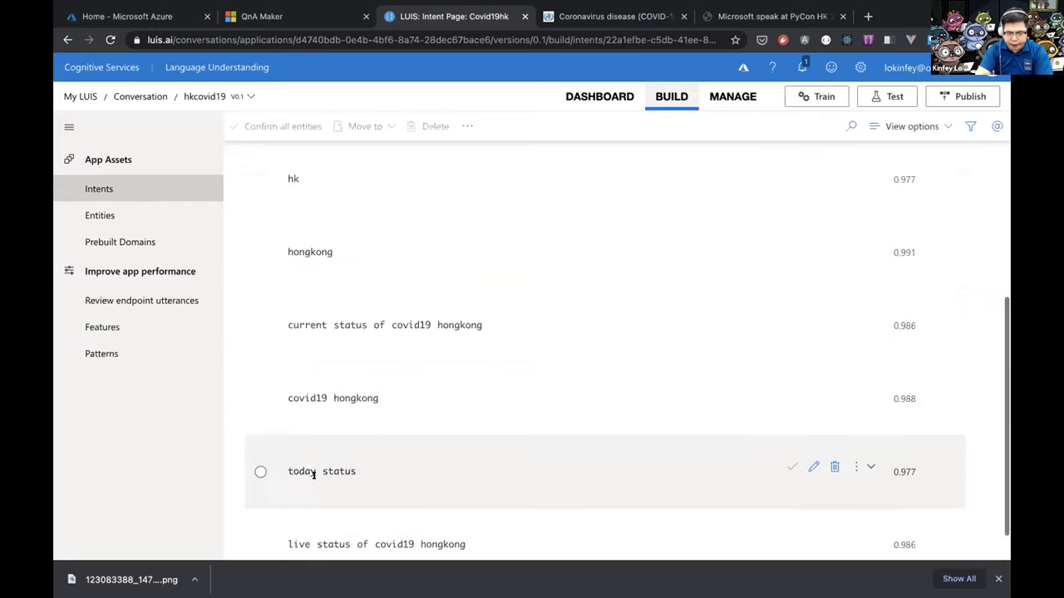
Step: Check the hkcovid19 app's entities, and open the Covid19LuisDemo app from the conversation apps list
{"action": "left_click", "coordinate": [103, 214]}
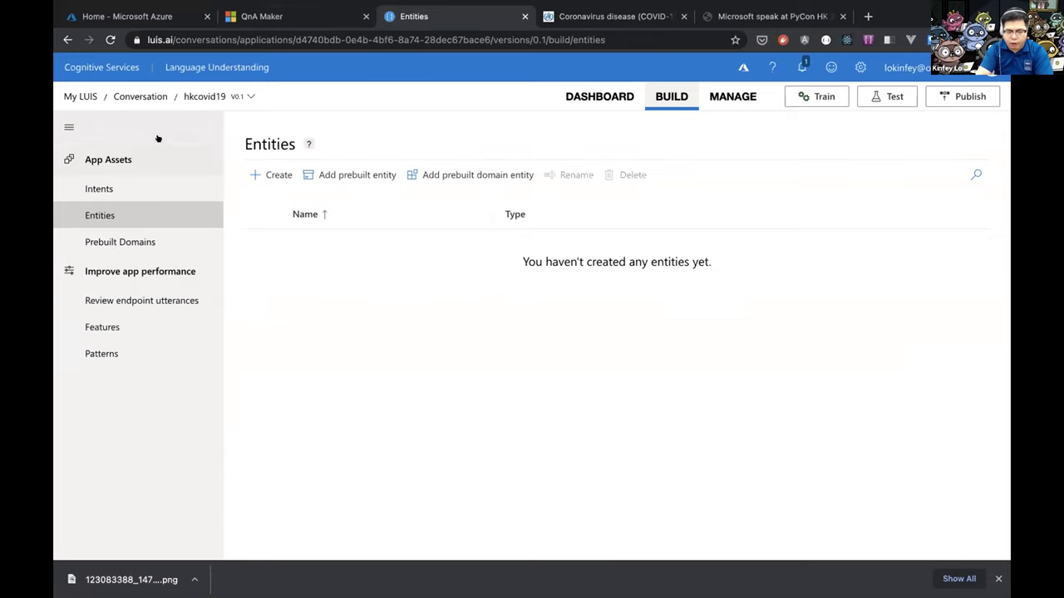
{"action": "left_click", "coordinate": [73, 97]}
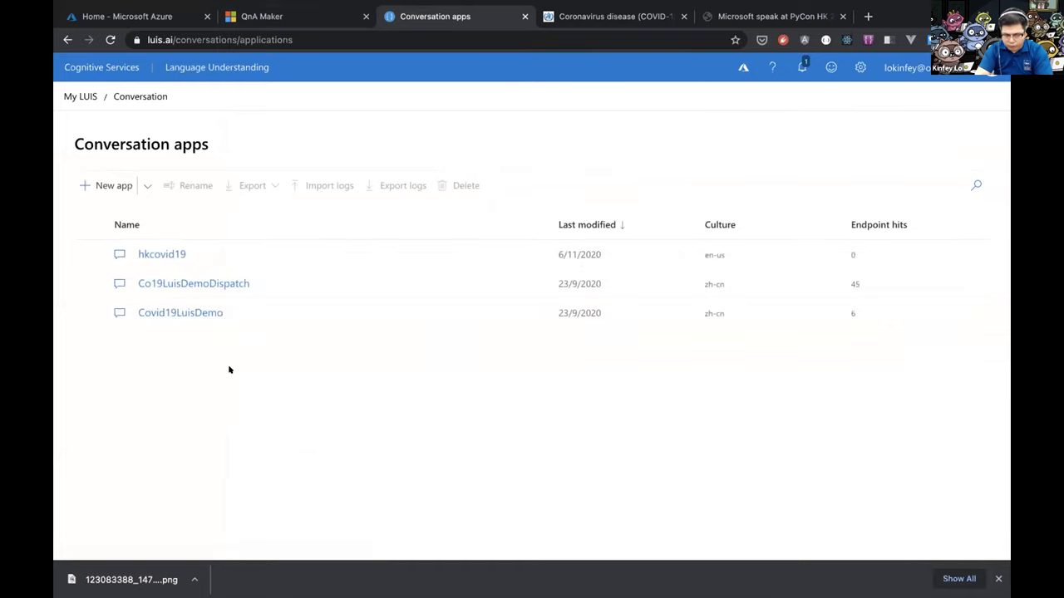
{"action": "left_click", "coordinate": [198, 312]}
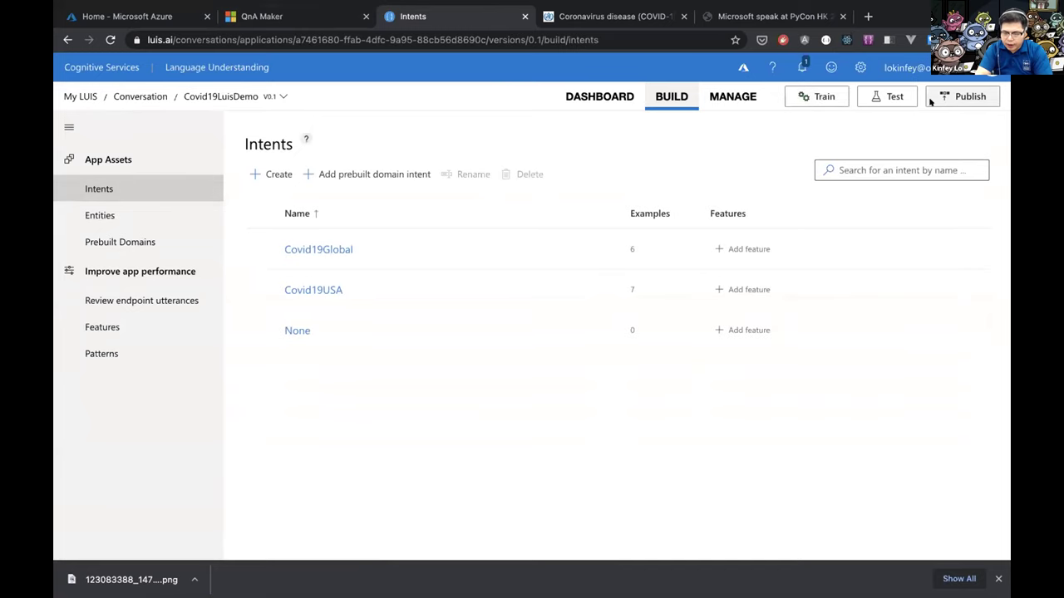
Step: Review Covid19LuisDemo's application settings, including the App ID, and its publish settings
{"action": "left_click", "coordinate": [740, 98]}
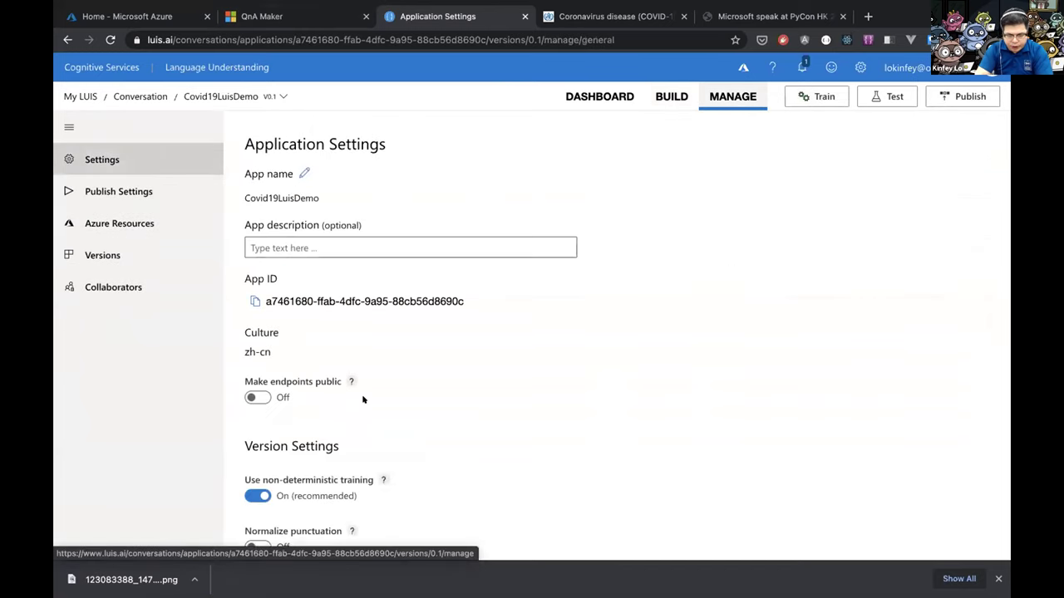
{"action": "scroll", "coordinate": [363, 399], "scroll_direction": "down", "scroll_amount": 2}
{"action": "left_click_drag", "start_coordinate": [270, 249], "coordinate": [465, 249]}
{"action": "left_click", "coordinate": [133, 191]}
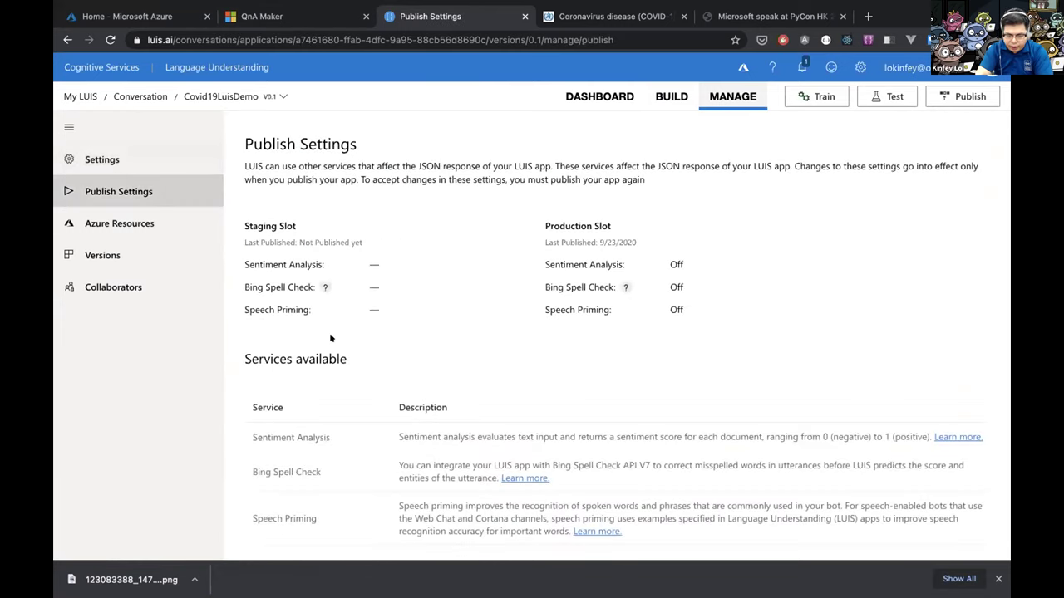
{"action": "scroll", "coordinate": [324, 332], "scroll_direction": "down", "scroll_amount": 1}
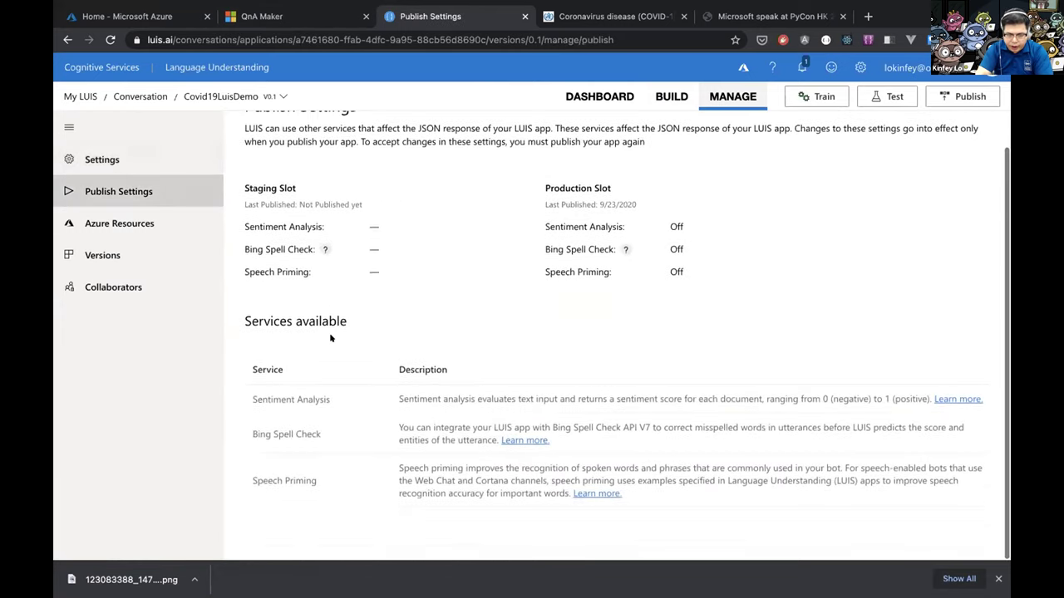
Step: Examine the keys, endpoint URLs and example queries of Covid19LuisDemo's Azure prediction resources
{"action": "left_click", "coordinate": [143, 221]}
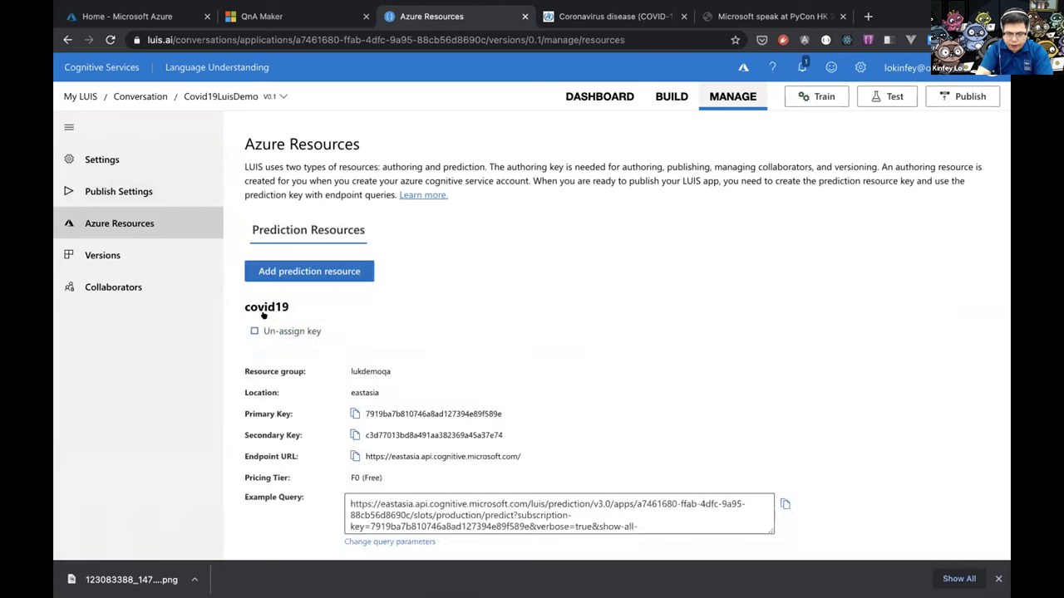
{"action": "scroll", "coordinate": [364, 402], "scroll_direction": "down", "scroll_amount": 5}
{"action": "scroll", "coordinate": [374, 208], "scroll_direction": "up", "scroll_amount": 2}
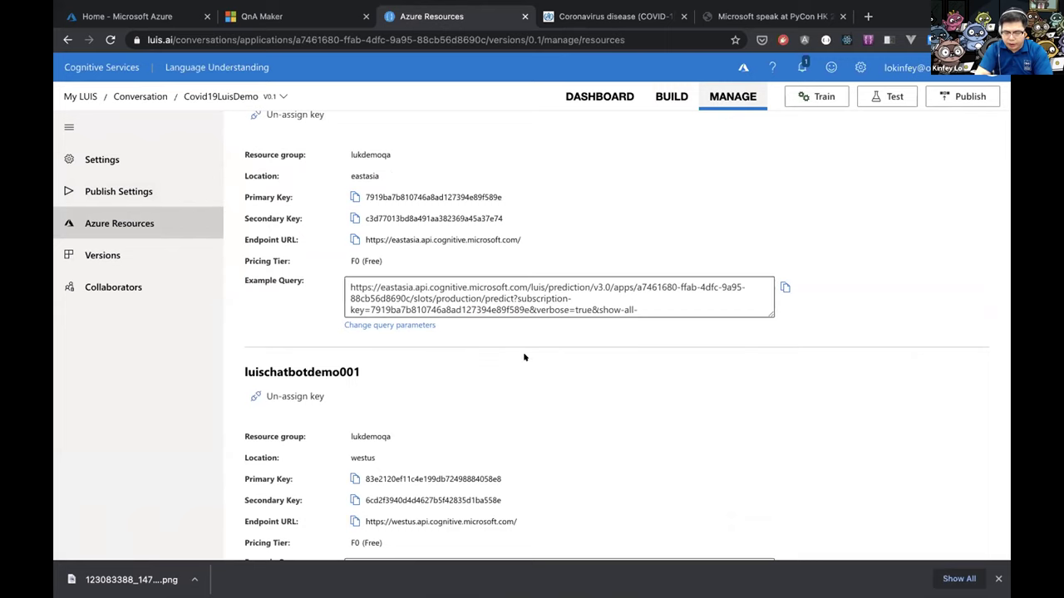
{"action": "scroll", "coordinate": [494, 439], "scroll_direction": "down", "scroll_amount": 1}
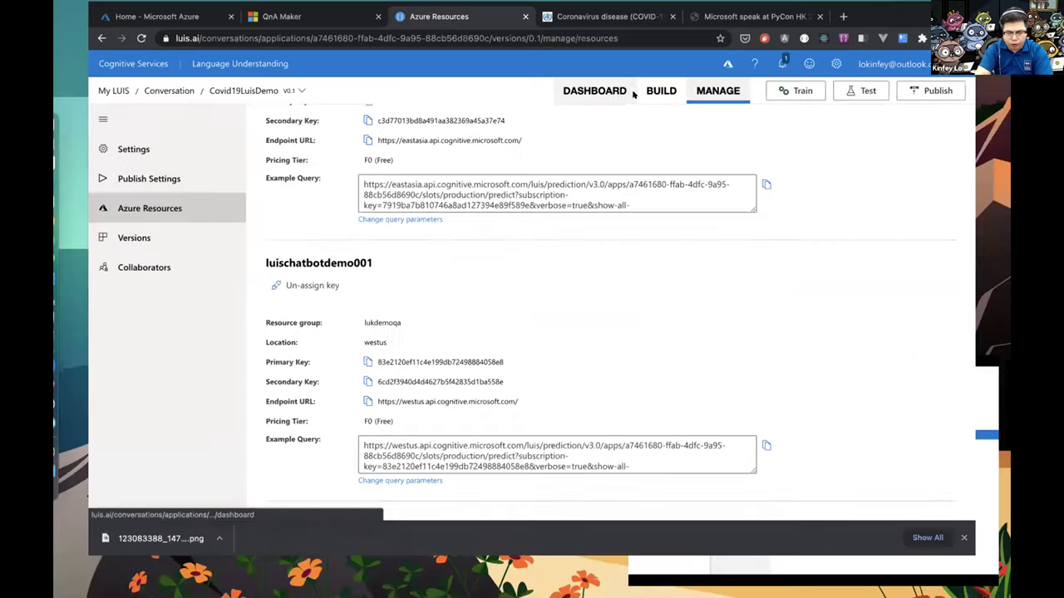
Step: Return to the browser from the desktop overview and bring up the Azure portal home page with its recent resources
{"action": "key", "text": "ctrl+Up"}
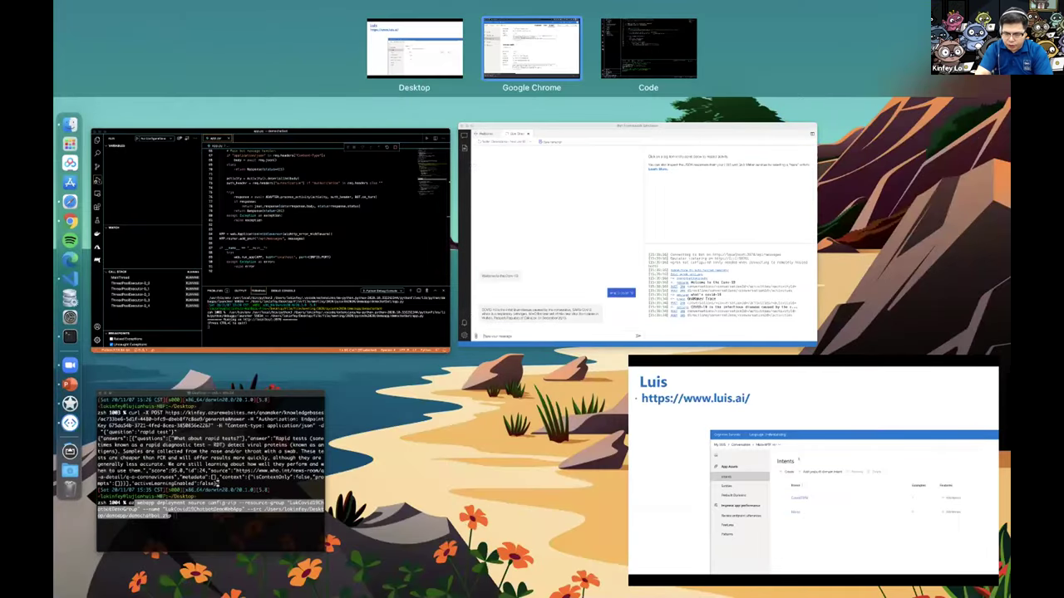
{"action": "left_click", "coordinate": [639, 47]}
{"action": "key", "text": "ctrl+Up"}
{"action": "left_click", "coordinate": [544, 48]}
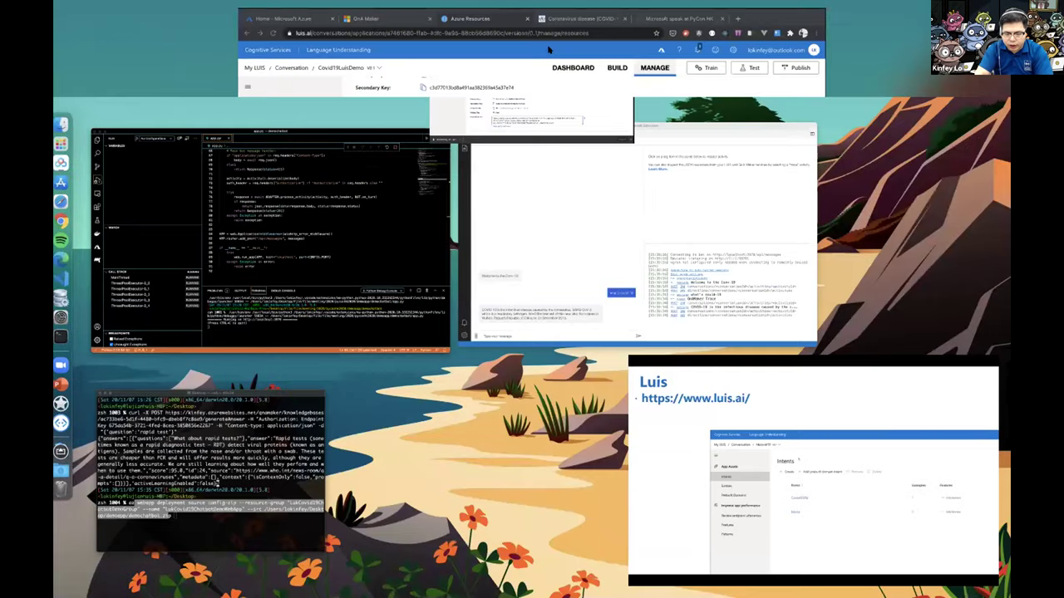
{"action": "scroll", "coordinate": [545, 152], "scroll_direction": "up", "scroll_amount": 3}
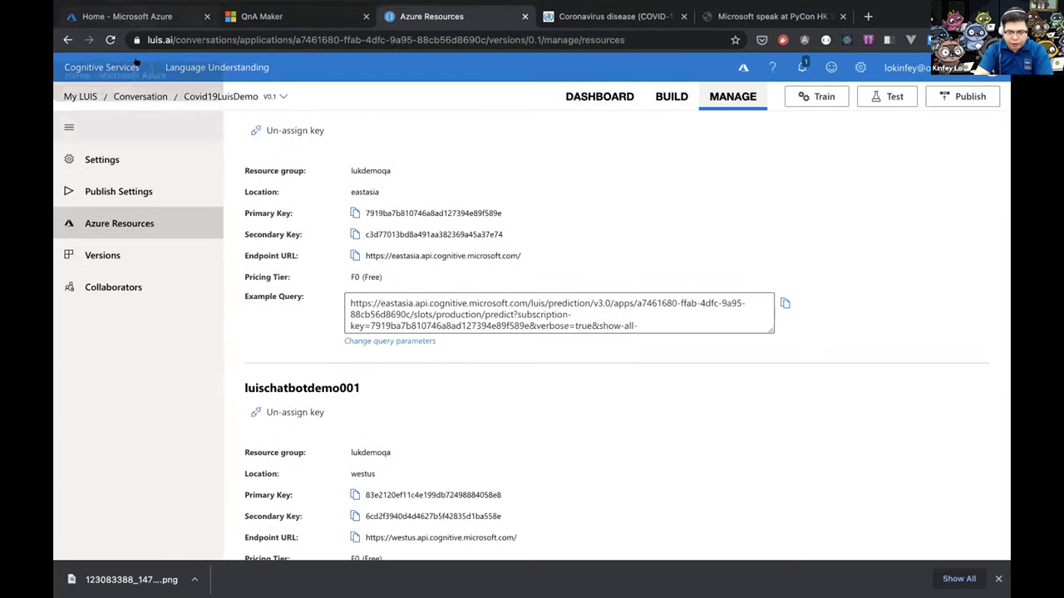
{"action": "left_click", "coordinate": [144, 17]}
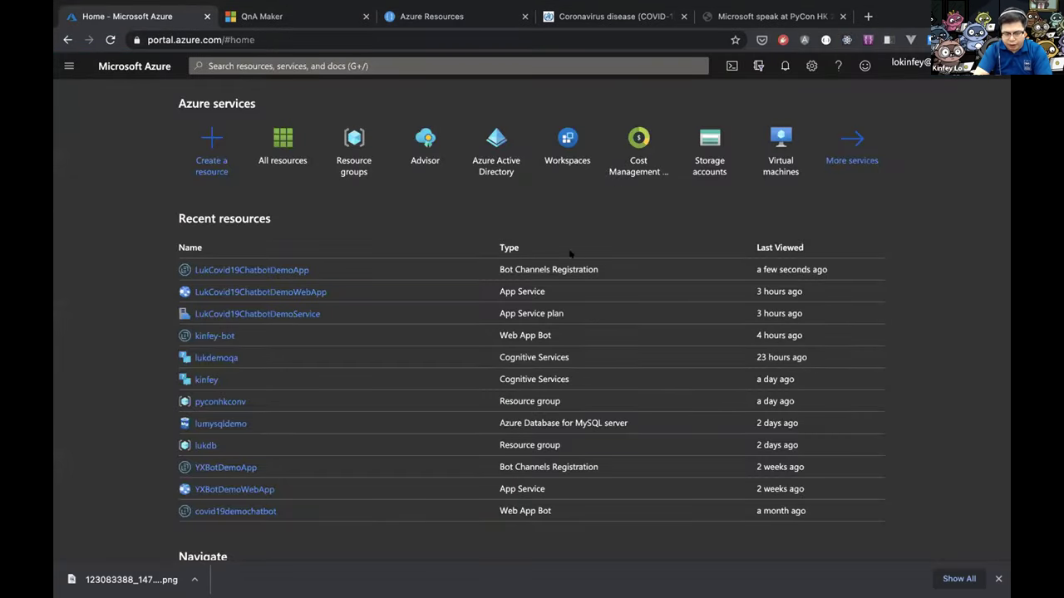
Step: Switch to the Luis slide in the PowerPoint presentation and advance to the closing thank-you slide
{"action": "key", "text": "ctrl+Up"}
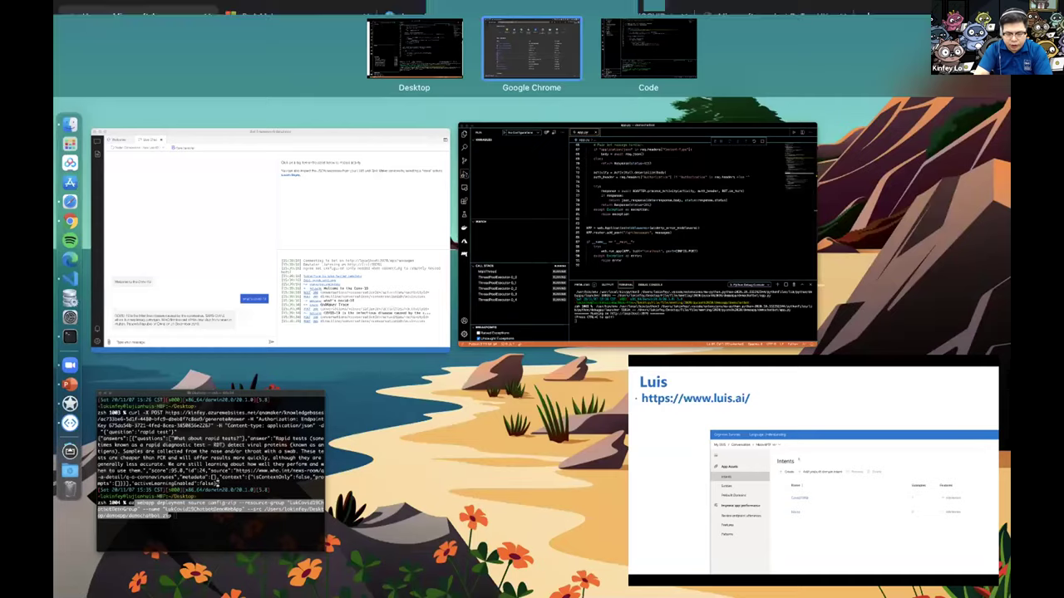
{"action": "left_click", "coordinate": [812, 482]}
{"action": "key", "text": "Right"}
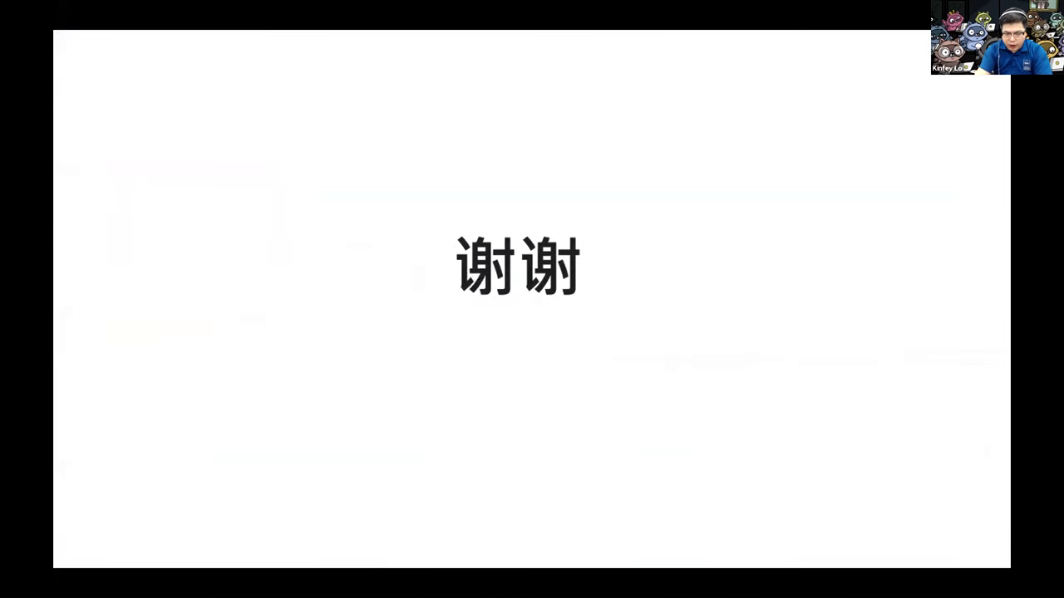
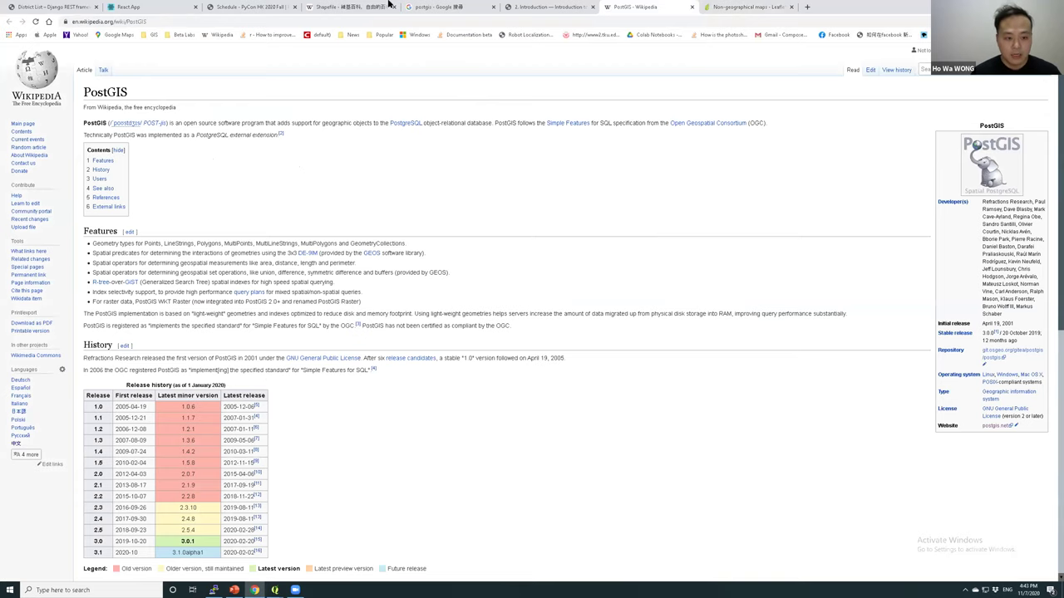
Step: Bring up the PostGIS workshop introduction page and examine its Evolution of GIS Architectures diagram
{"action": "left_click", "coordinate": [521, 6]}
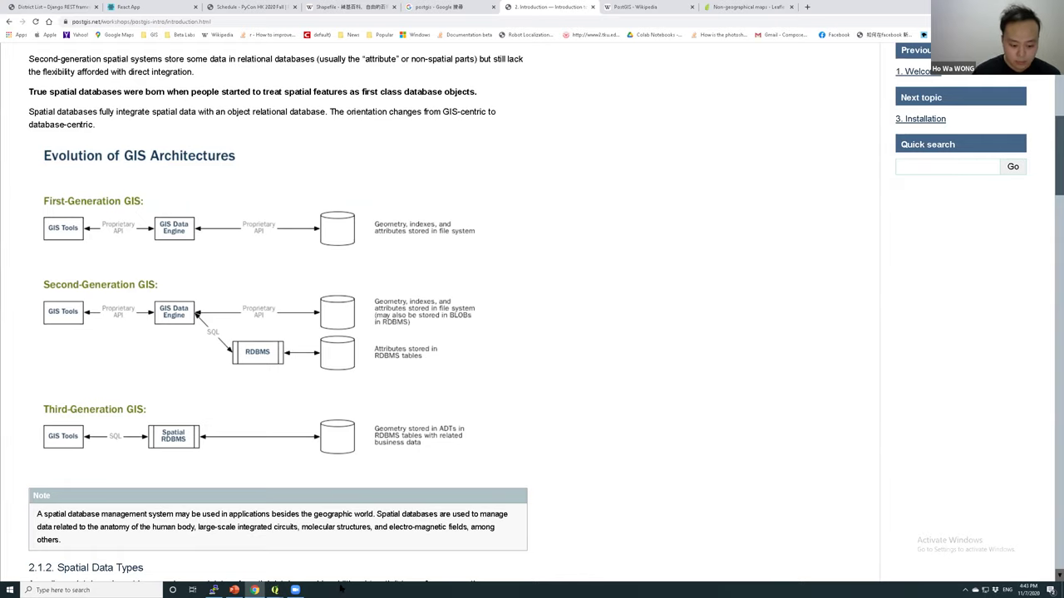
Step: Switch to QGIS, open the attribute table of the gadm36_HKG_1 layer and enlarge it to show every district and the POPULATION column
{"action": "left_click", "coordinate": [229, 549]}
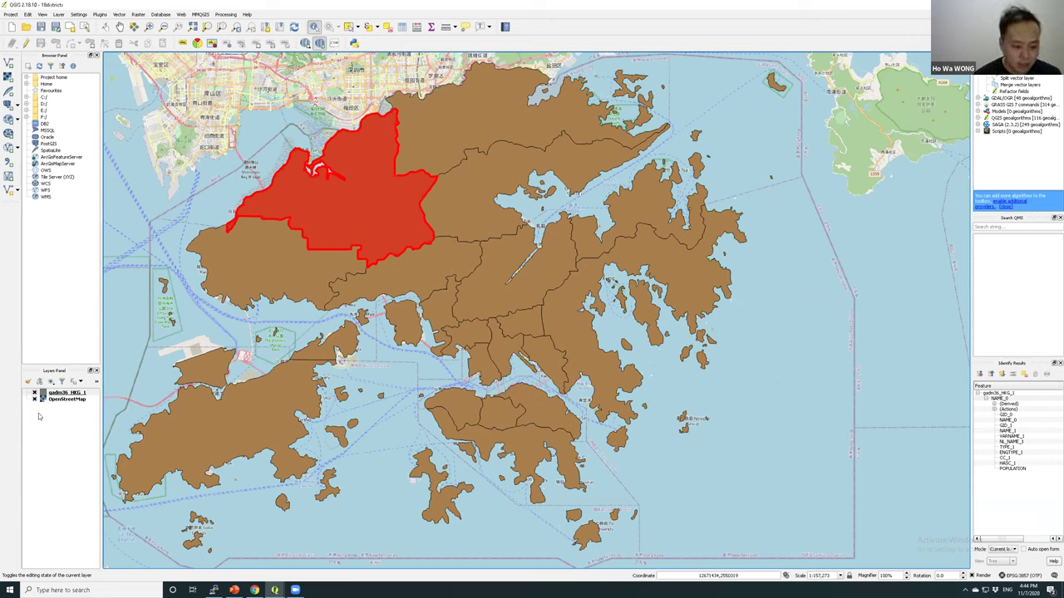
{"action": "right_click", "coordinate": [66, 396]}
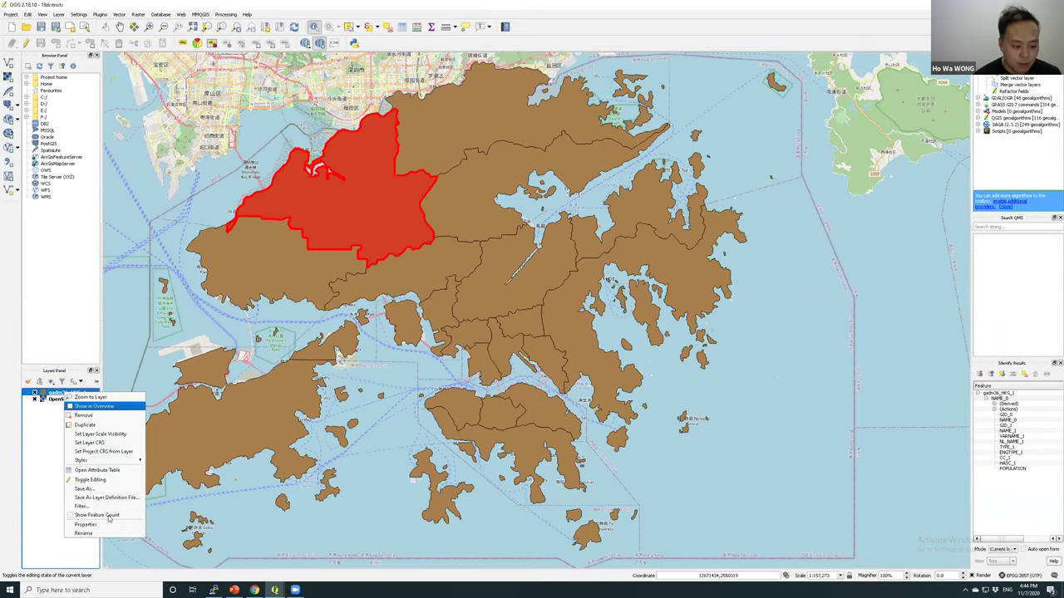
{"action": "left_click", "coordinate": [117, 470]}
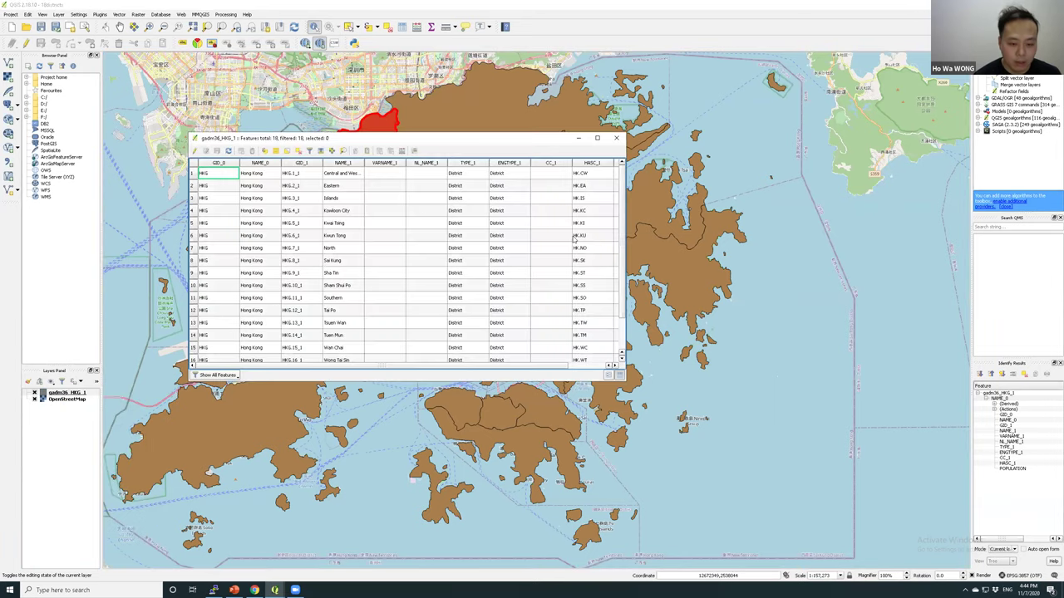
{"action": "left_click_drag", "start_coordinate": [516, 132], "coordinate": [481, 69]}
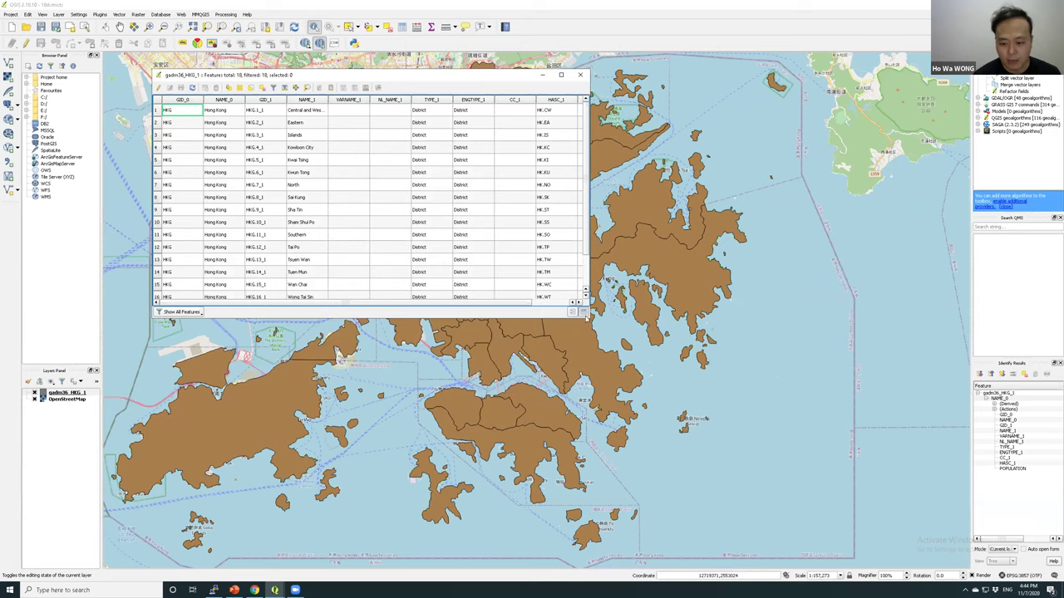
{"action": "left_click_drag", "start_coordinate": [589, 316], "coordinate": [1004, 501]}
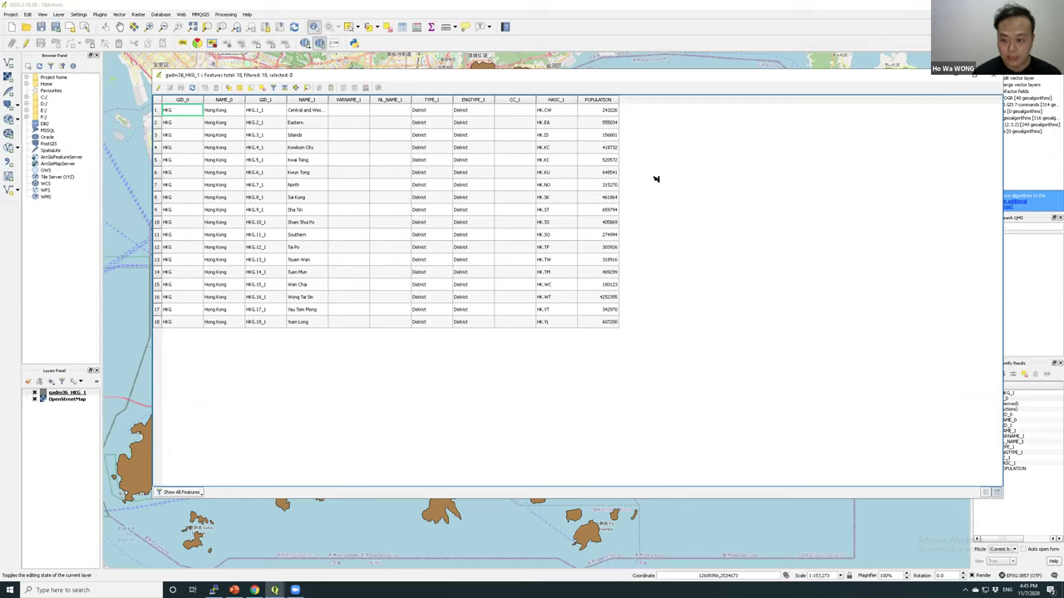
{"action": "left_click", "coordinate": [689, 60]}
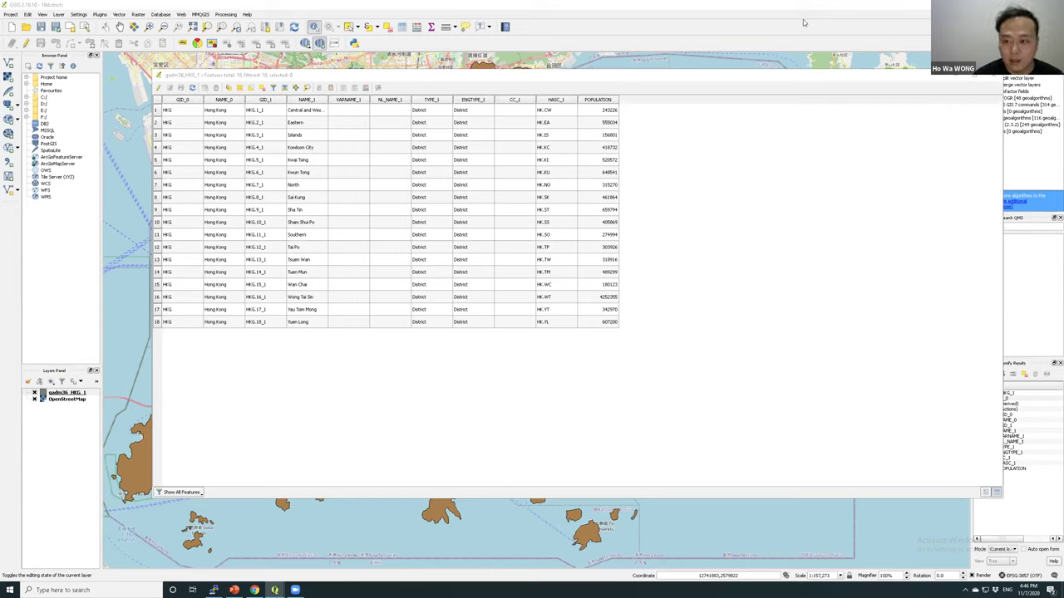
Step: Switch to the Geodjango presentation in PowerPoint and show slide 6, Steps
{"action": "key", "text": "alt+Tab"}
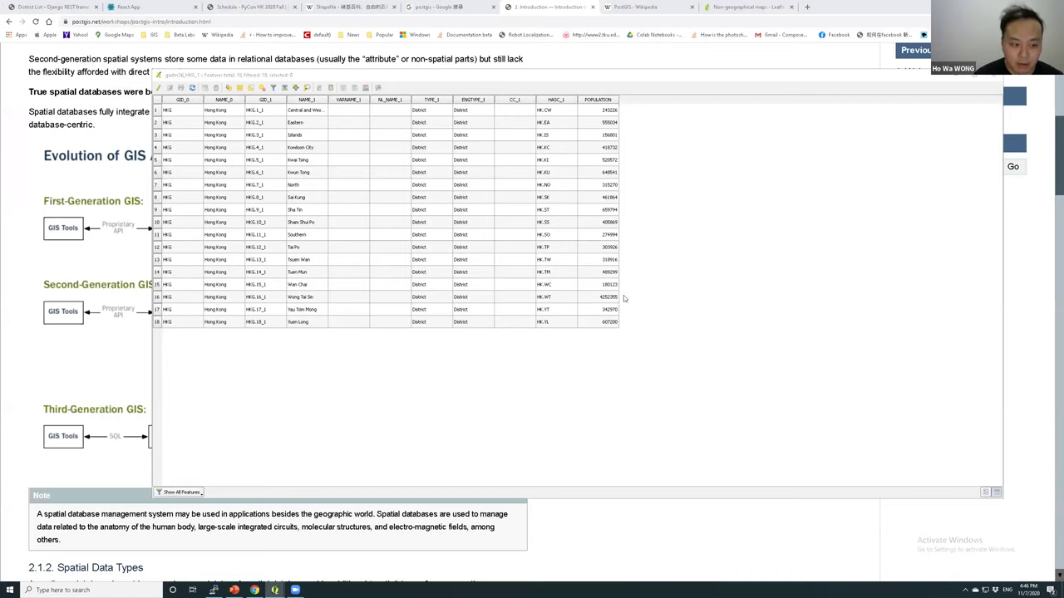
{"action": "left_click", "coordinate": [235, 590]}
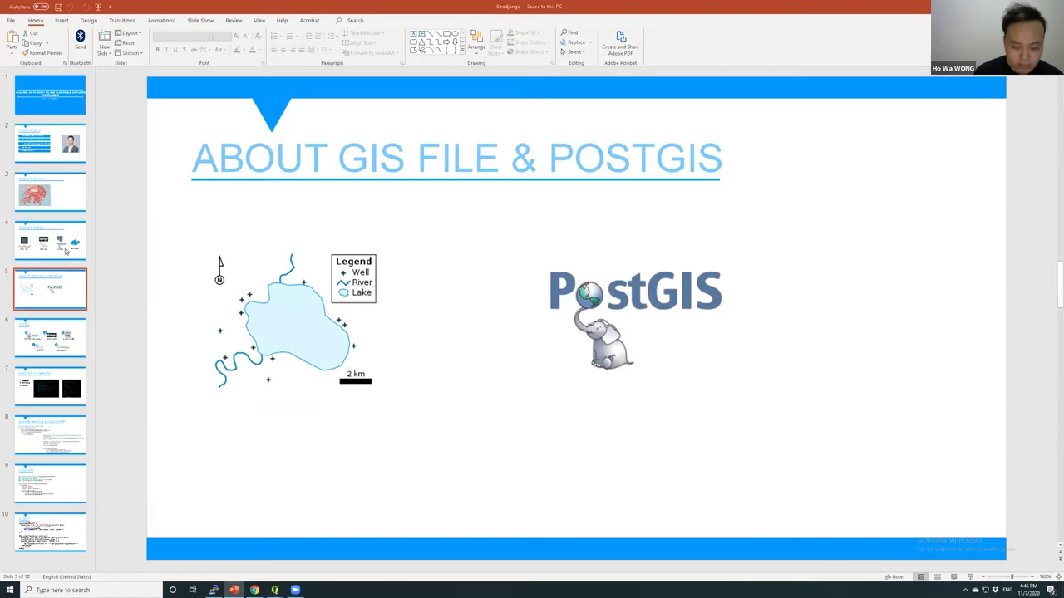
{"action": "left_click", "coordinate": [59, 341]}
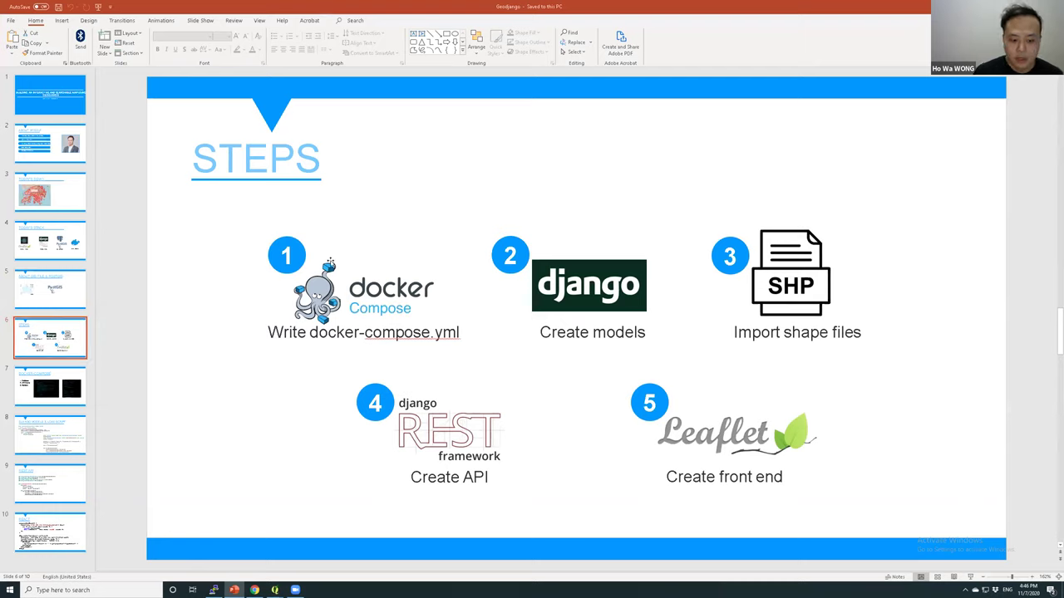